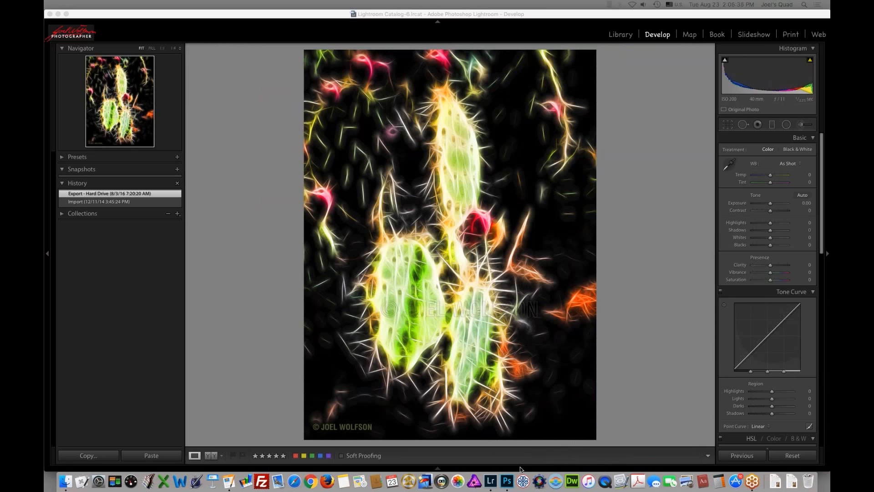
Step: Open the castle ruin photo, revert it to its import state in the history, and preview it full screen
mouse_move(520, 469)
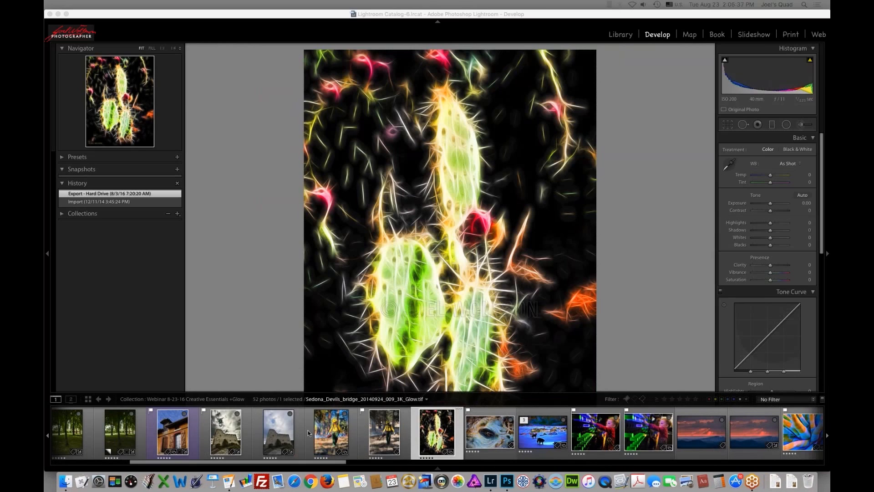
left_click(283, 432)
left_click(109, 243)
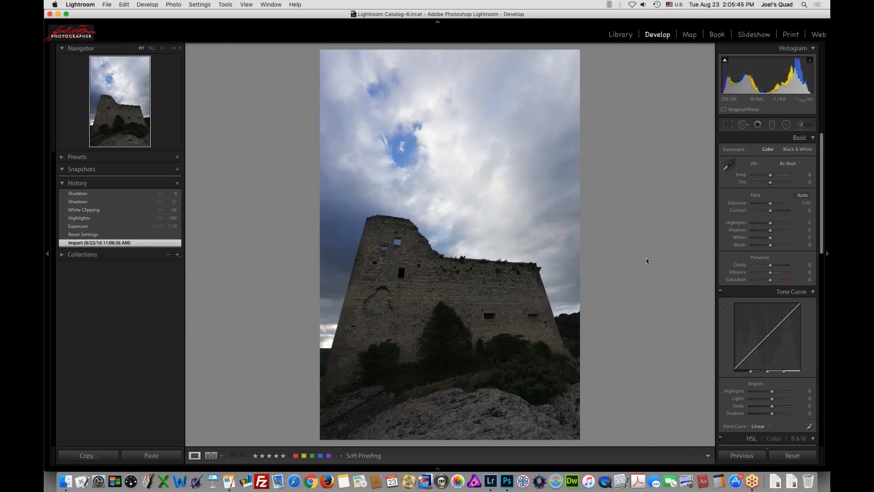
key("f")
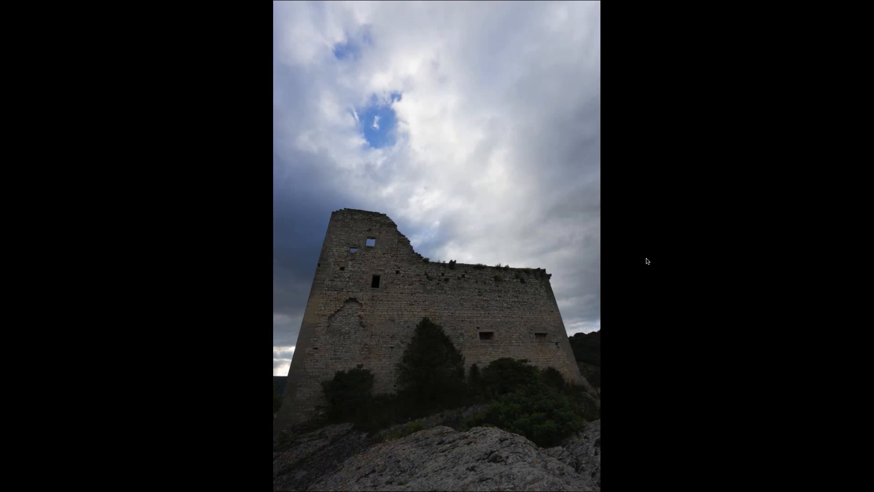
key("f")
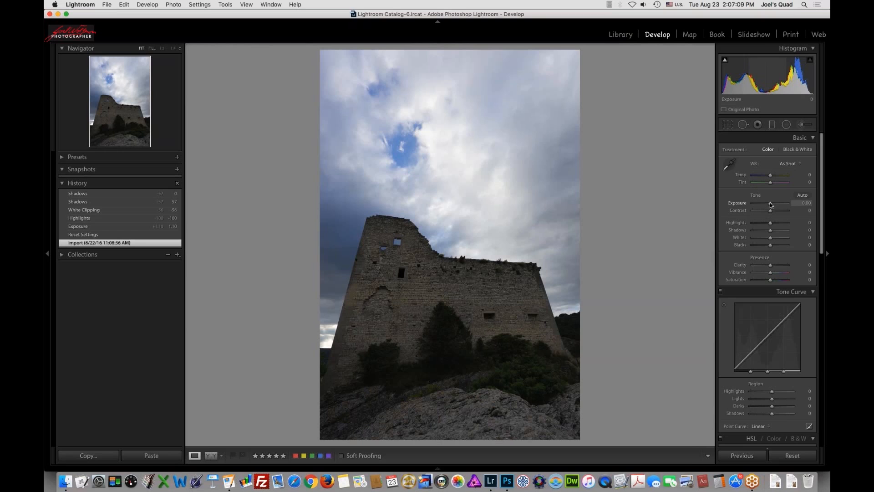
Step: Raise the castle photo's Exposure to +1.05
left_click_drag(771, 205, 774, 204)
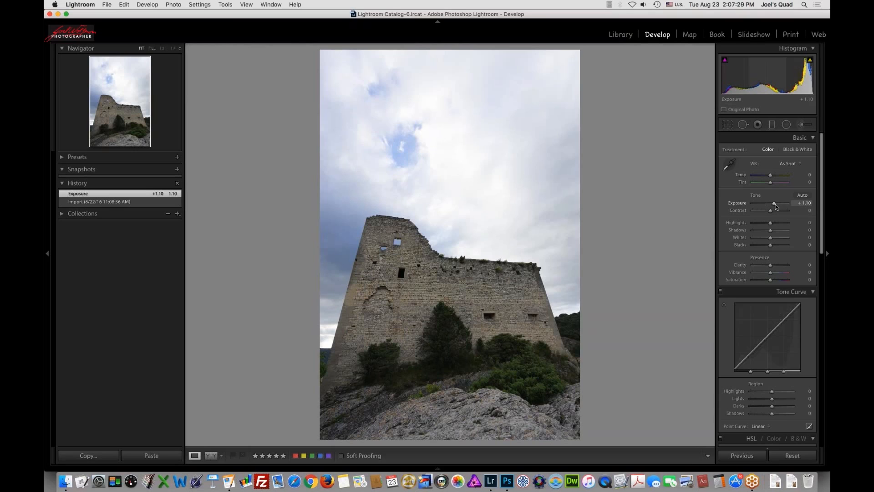
mouse_move(775, 205)
left_mouse_down()
mouse_move(763, 205)
mouse_move(774, 206)
left_mouse_up()
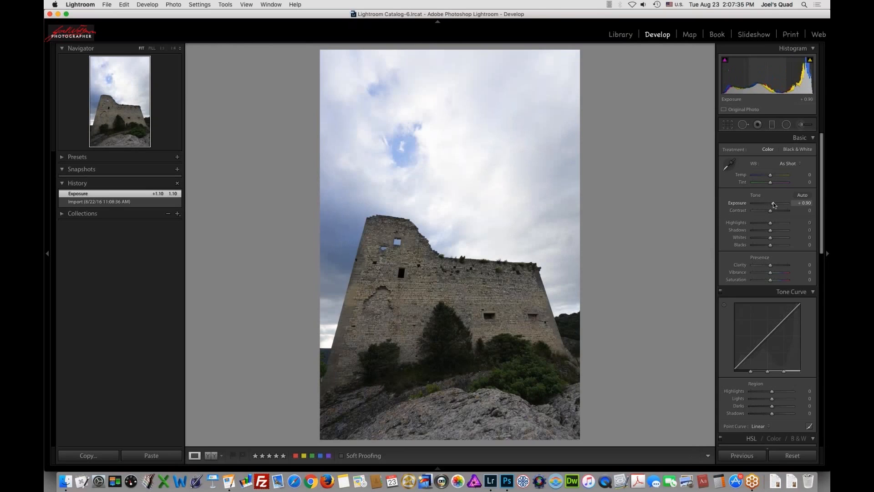
left_click_drag(774, 205, 773, 205)
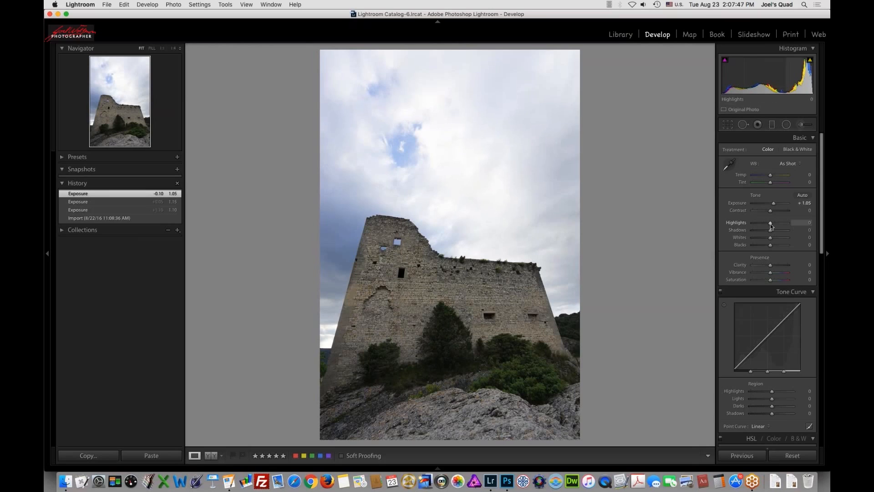
Step: Set Highlights to -100 and Whites to -55, trying Shadows at +88 and resetting it to 0
left_click_drag(771, 227, 752, 224)
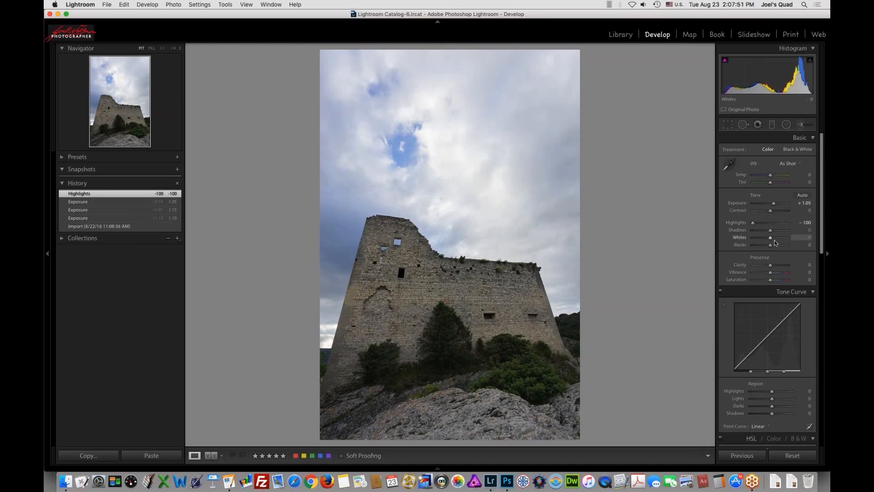
left_click_drag(771, 239, 760, 241)
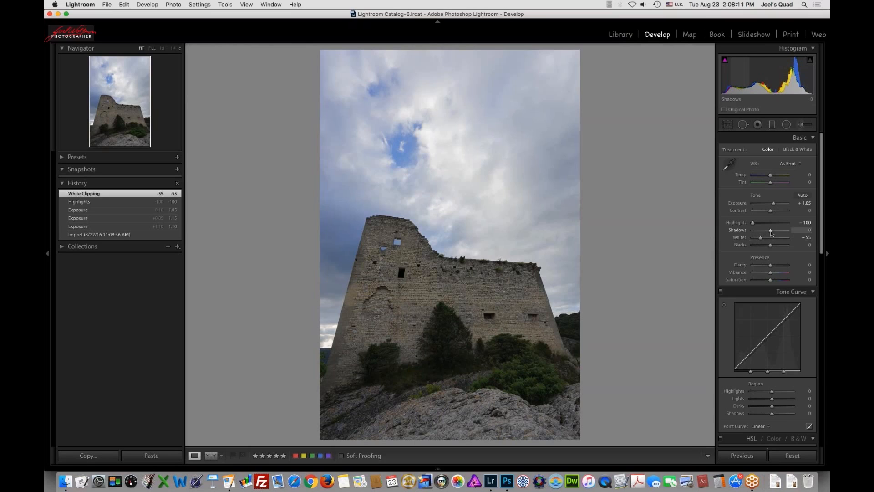
left_click_drag(771, 231, 786, 231)
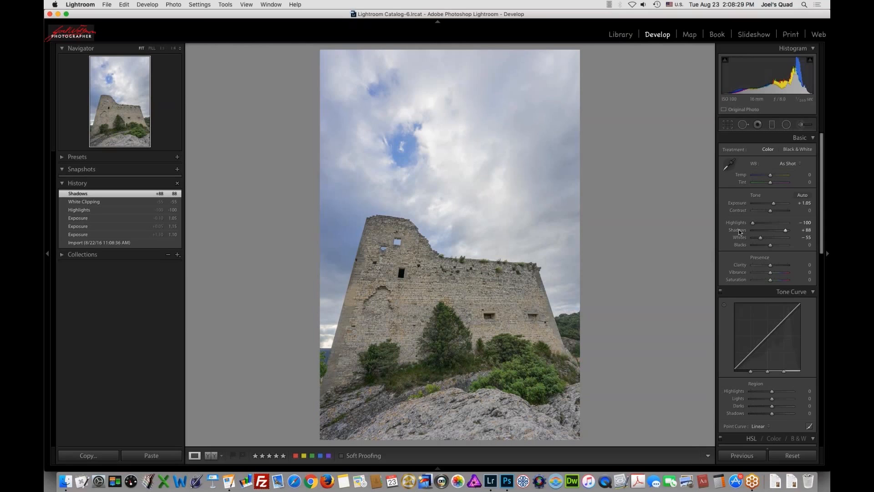
double_click(739, 232)
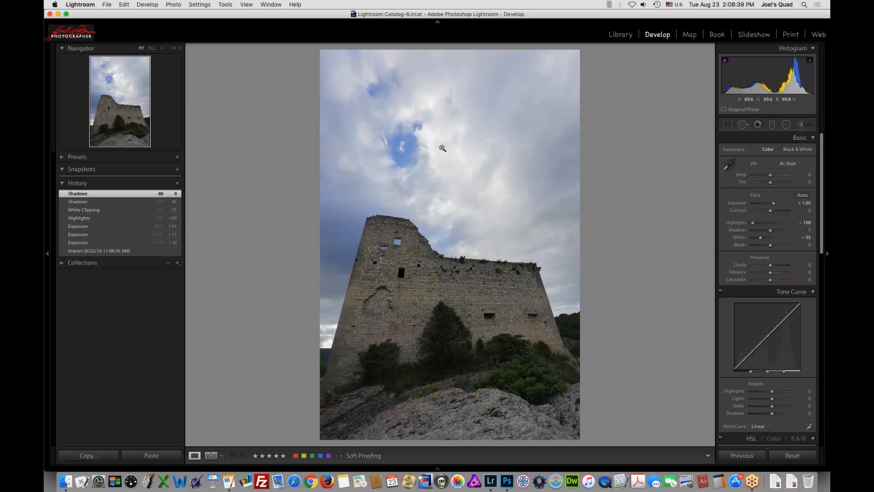
Step: Send the adjusted castle photo to Adobe Photoshop CC 2015.5 for editing
right_click(442, 148)
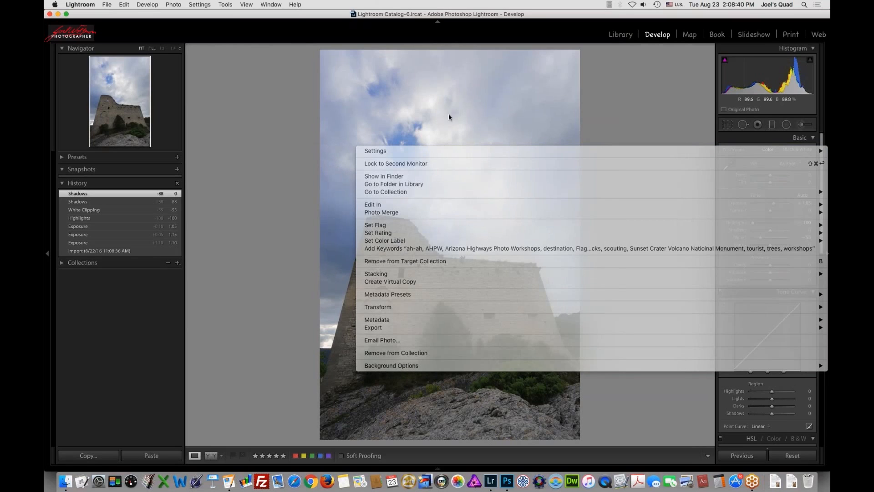
left_click(173, 4)
mouse_move(186, 47)
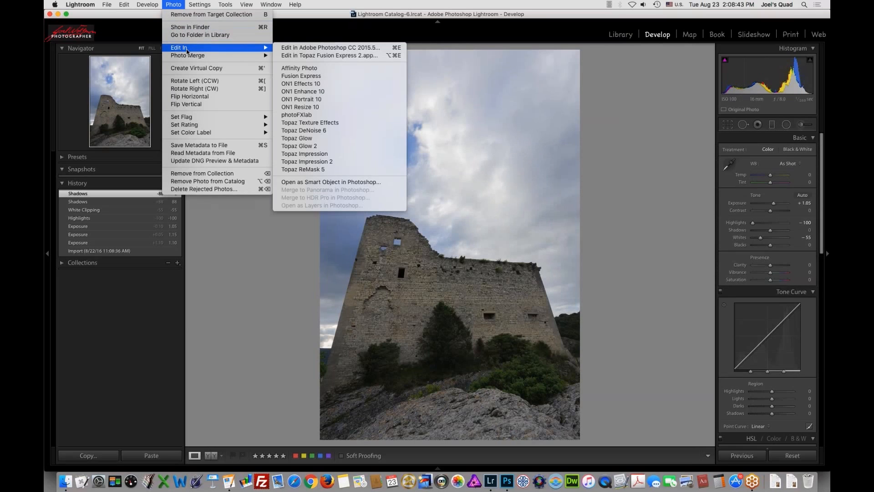
left_click(323, 48)
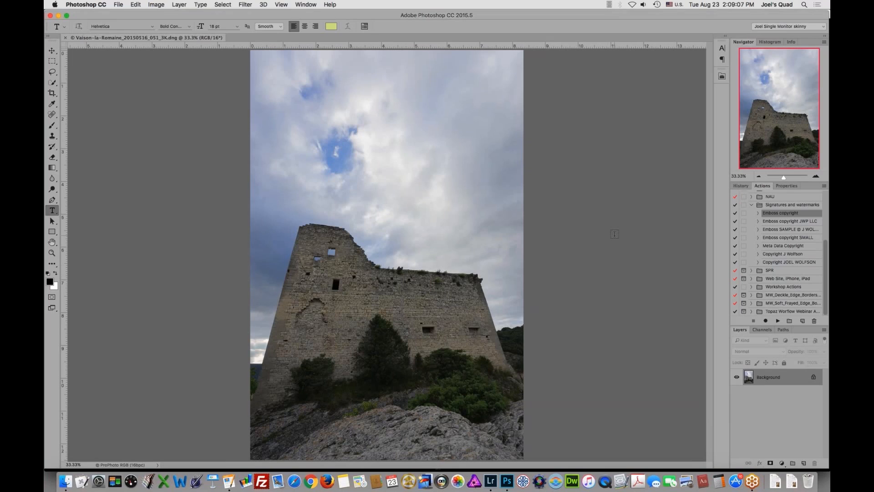
Step: Duplicate the Background layer and rename the copy "Adjust- Exp Eq"
key("super+j")
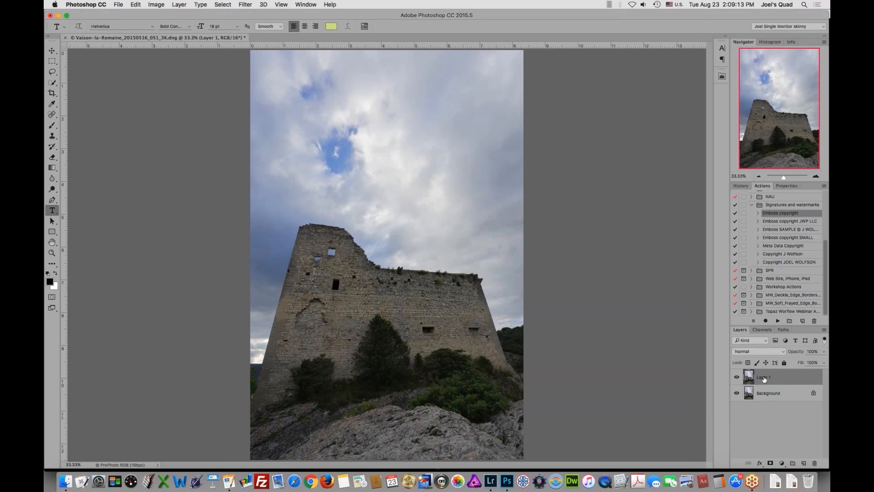
double_click(763, 378)
type("Adjust- Exp Ec")
key("Return")
Step: Open the duplicated layer in the Topaz Adjust 5 filter and reset all of its adjustments
left_click(244, 4)
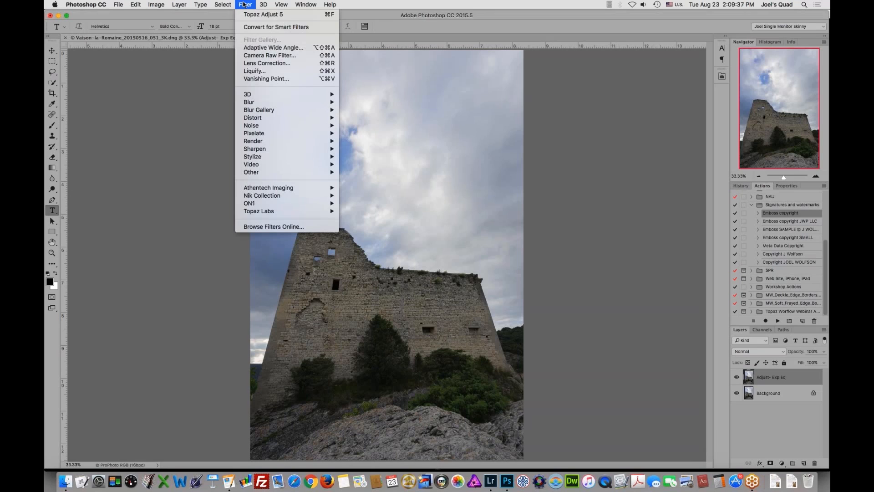
left_click(244, 5)
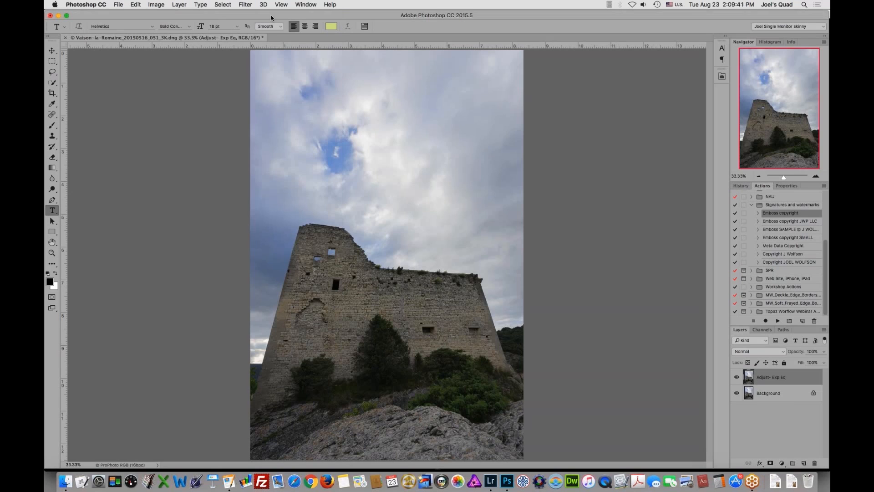
left_click(245, 5)
mouse_move(265, 211)
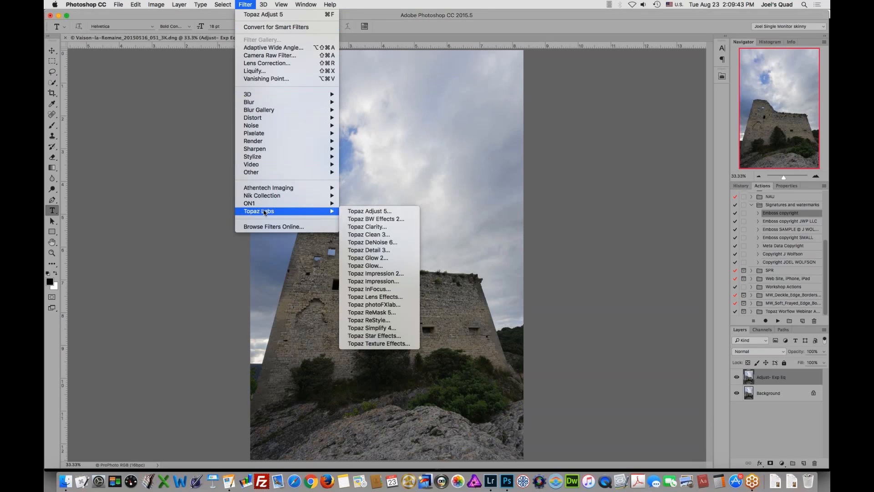
left_click(361, 212)
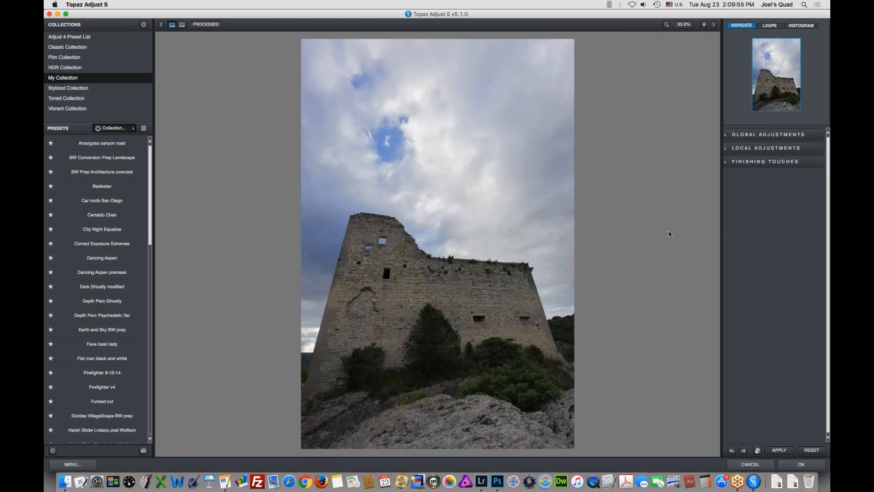
left_click(811, 450)
Step: Try the Brilliant Warm preset from the Classic Collection and reset the adjustments
left_click(66, 47)
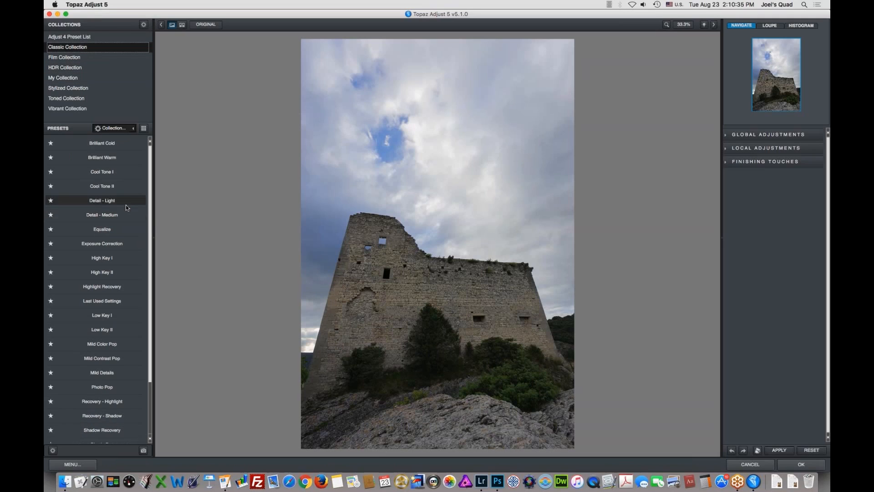
left_click(103, 159)
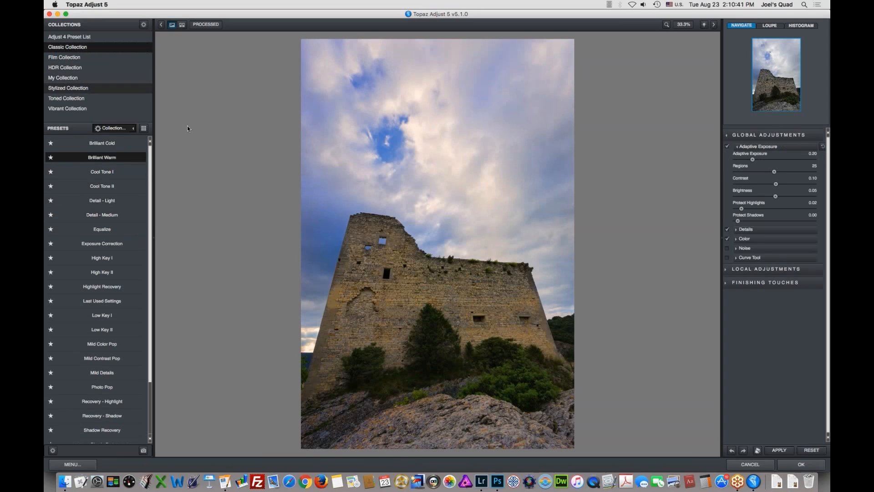
left_click(804, 451)
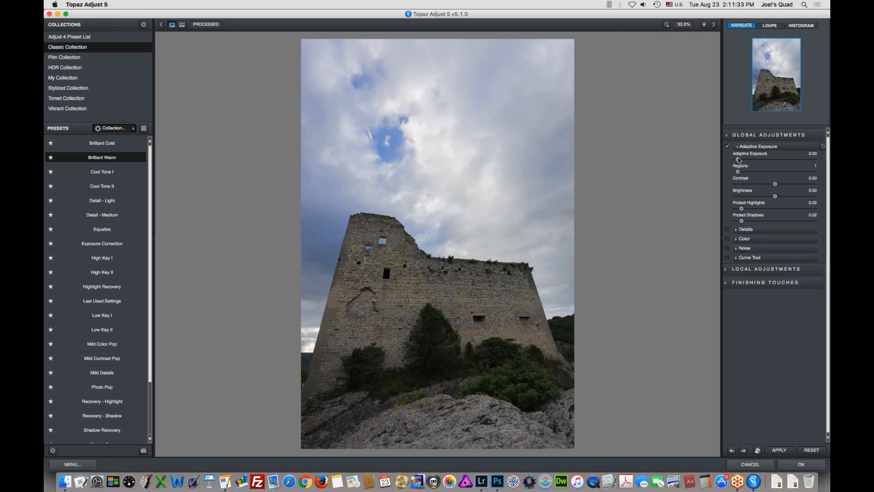
Step: Set Adaptive Exposure to 0.45 and compare the processed image with the original
left_click_drag(739, 157, 766, 160)
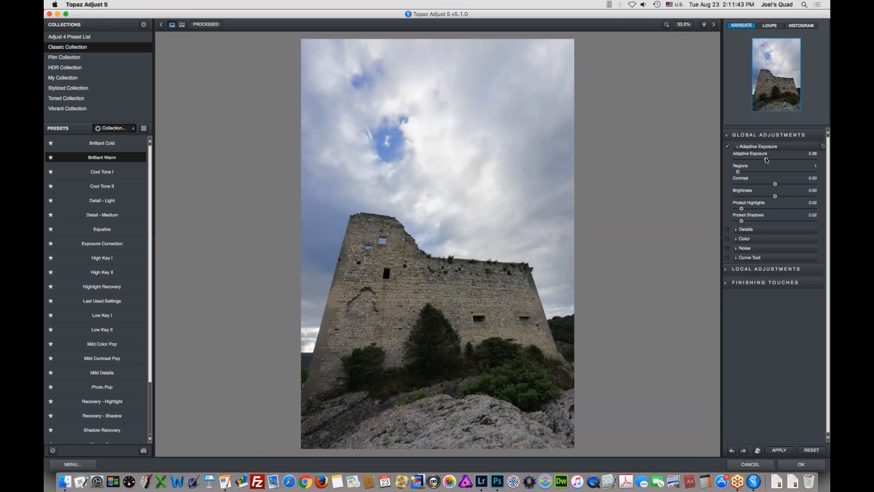
left_click_drag(765, 159, 771, 158)
left_click(655, 241)
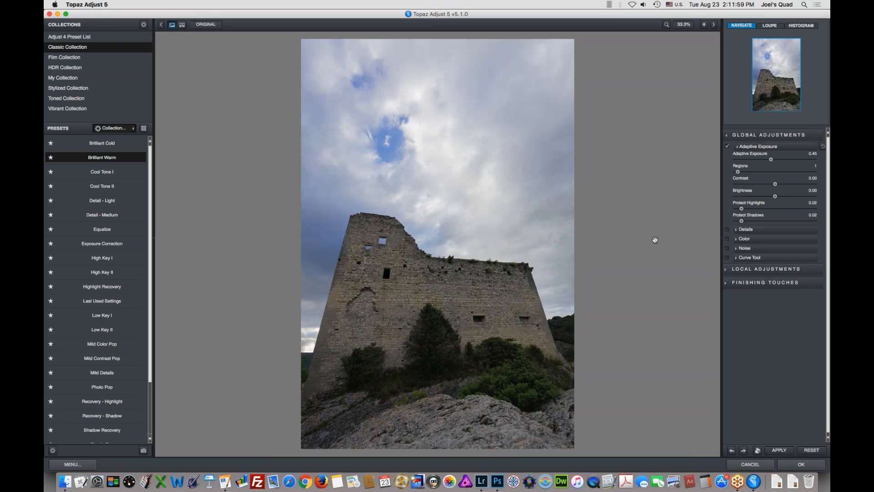
key("space")
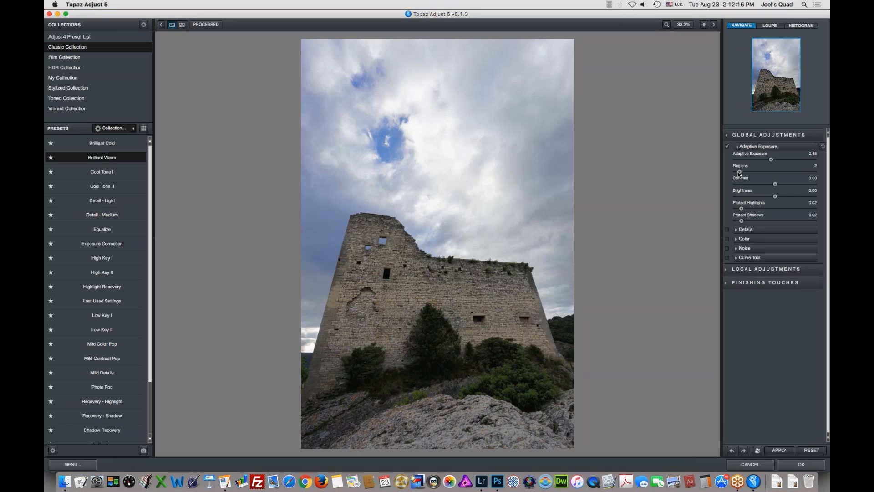
Step: Set the Adaptive Exposure Regions to 30, compare with the original, and apply the filter to the layer
left_click_drag(741, 172, 760, 173)
left_click_drag(772, 174, 781, 172)
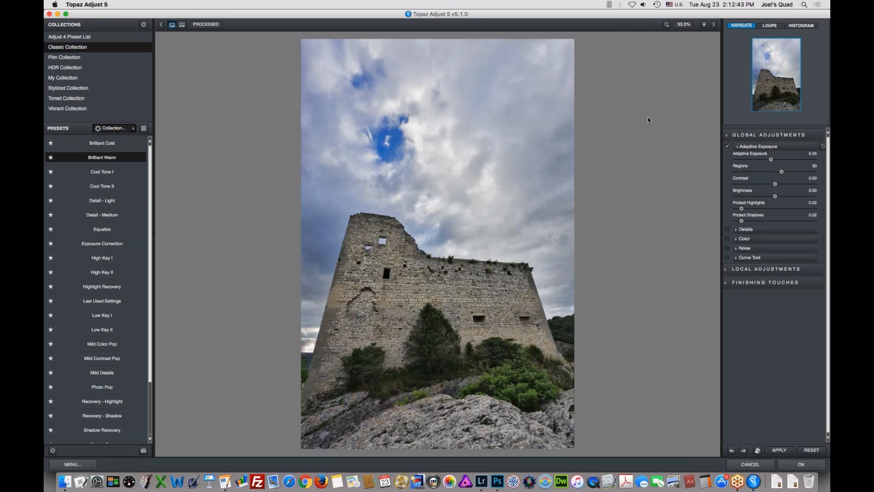
key("space")
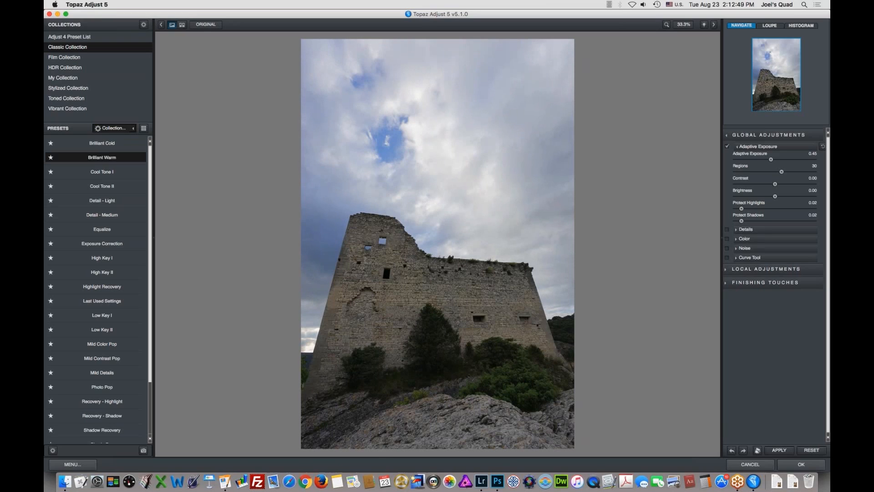
key("space")
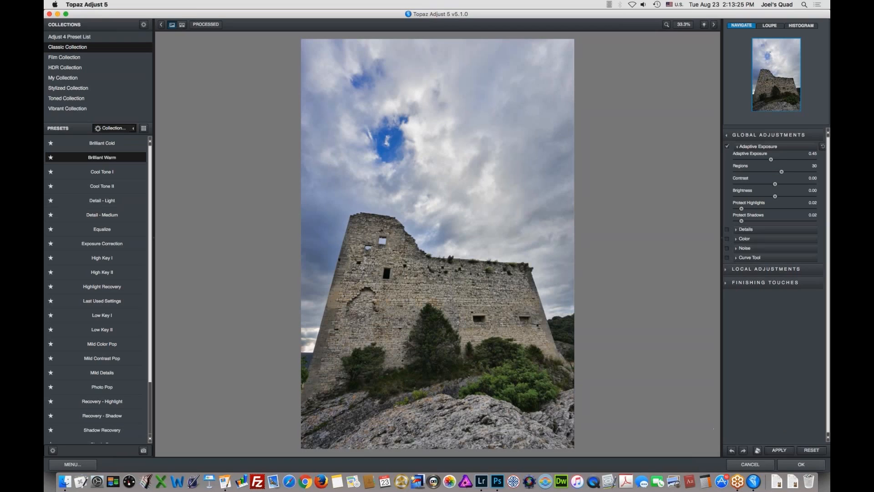
left_click(801, 465)
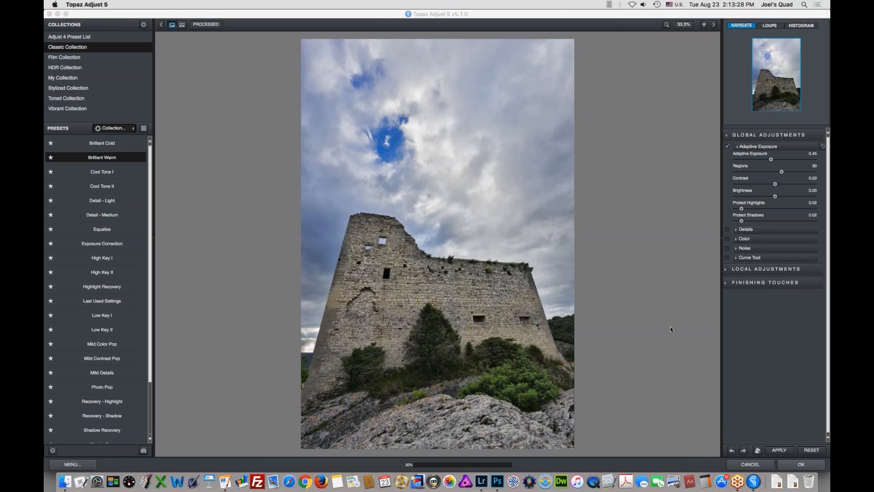
Step: Duplicate the Adjust- Exp Eq layer and rename the copy "Clarity"
key("super+j")
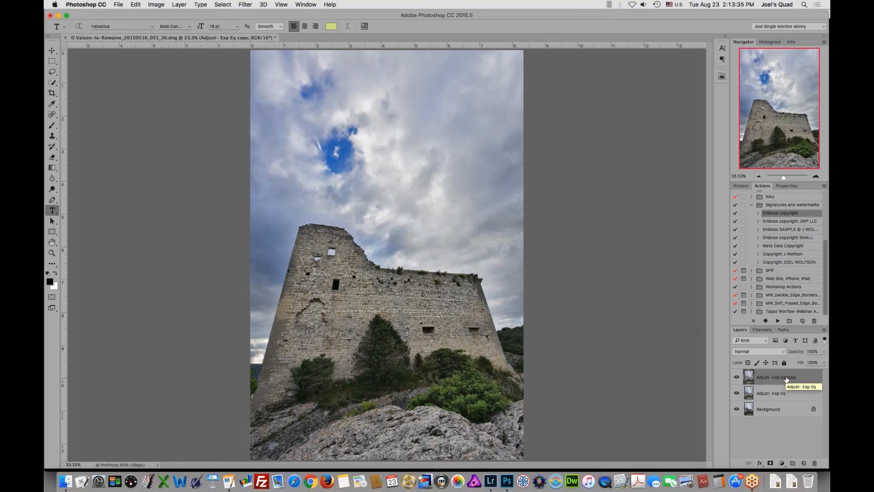
double_click(786, 378)
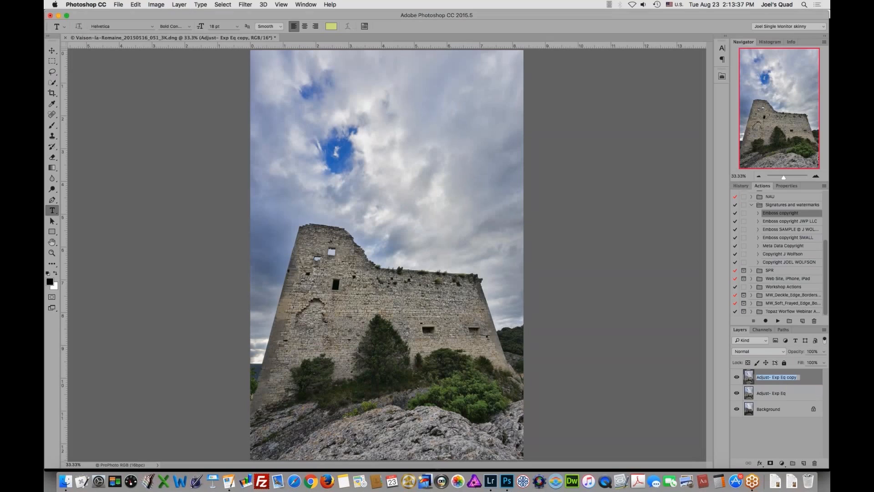
type("Clarity")
key("Return")
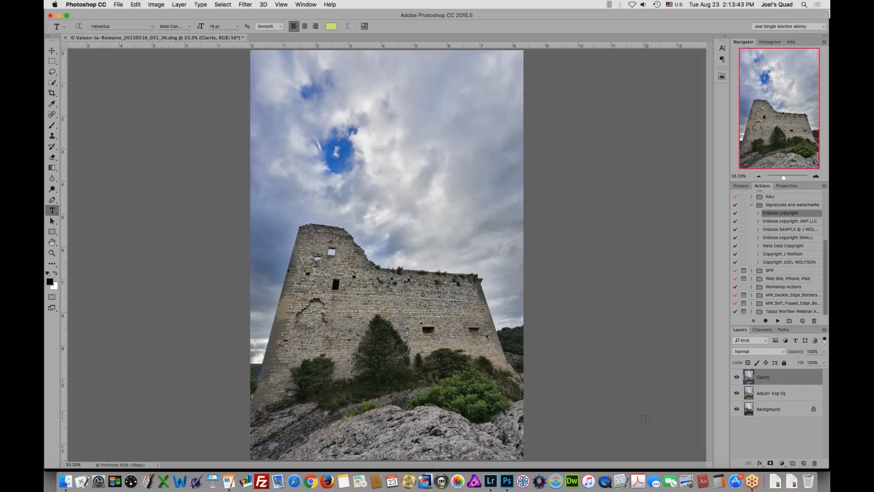
Step: Open the Clarity layer in the Topaz Clarity filter
left_click(492, 479)
left_click(247, 4)
mouse_move(268, 151)
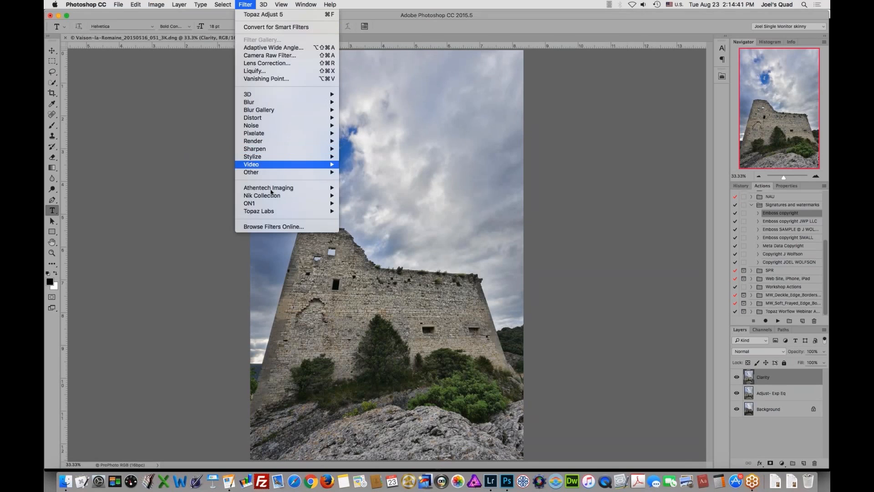
mouse_move(273, 211)
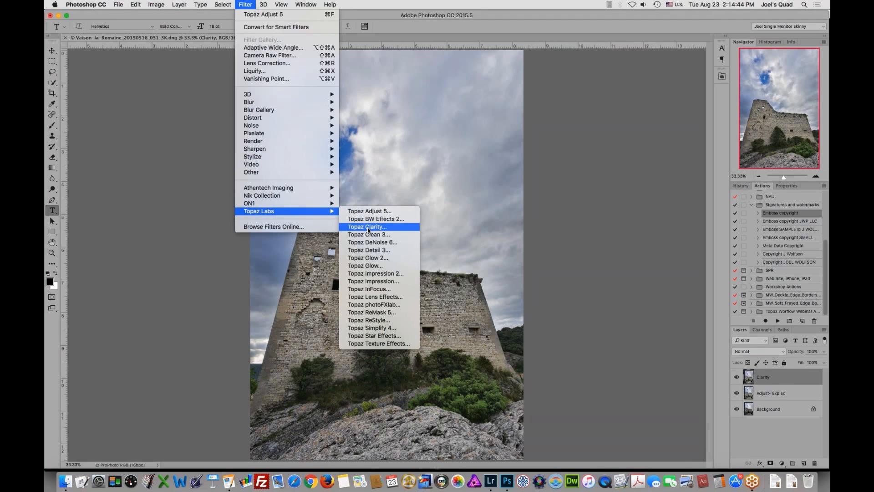
left_click(368, 228)
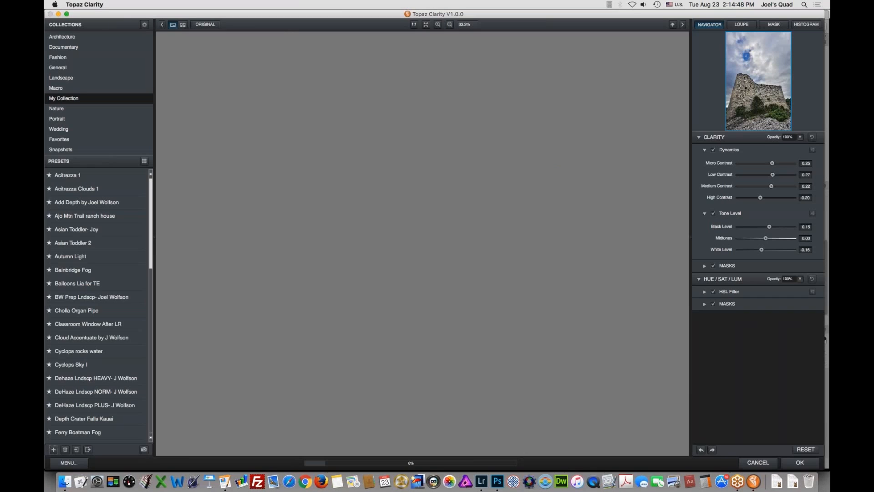
Step: Reset the Clarity settings, load the BW Prep Lndscp preset from My Collection, and compare the result with the original
left_click(809, 453)
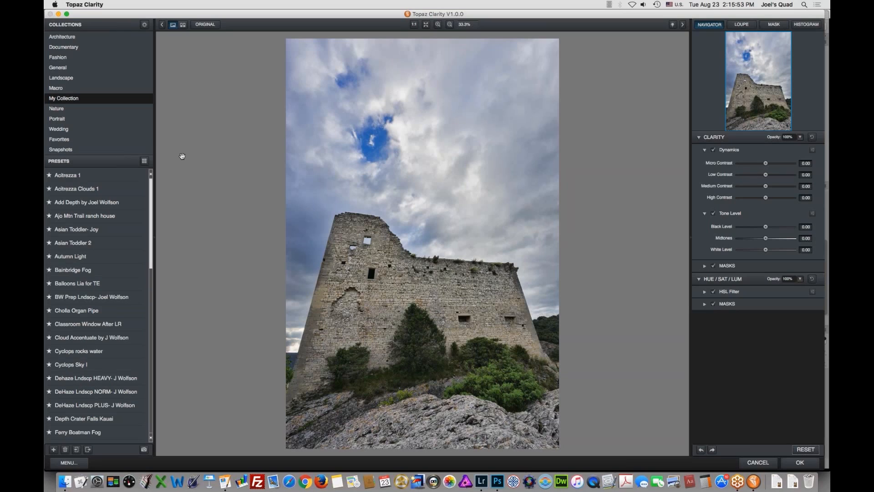
left_click(83, 300)
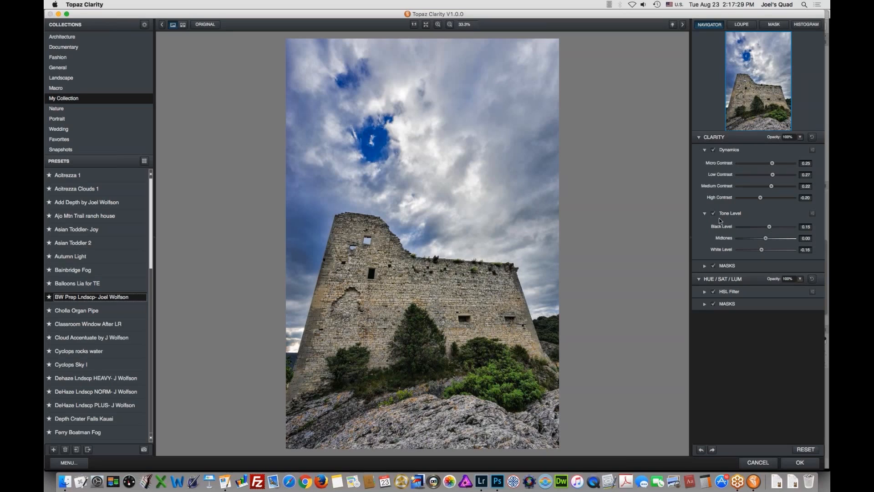
left_click(651, 184)
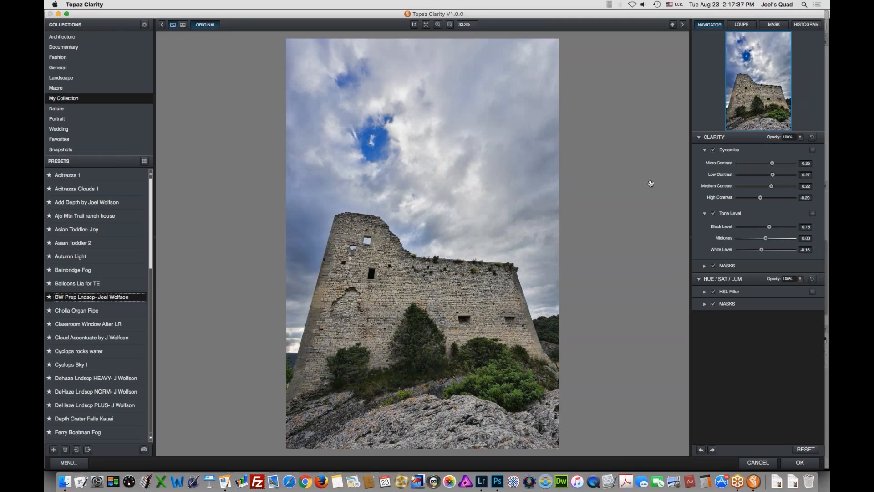
key("space")
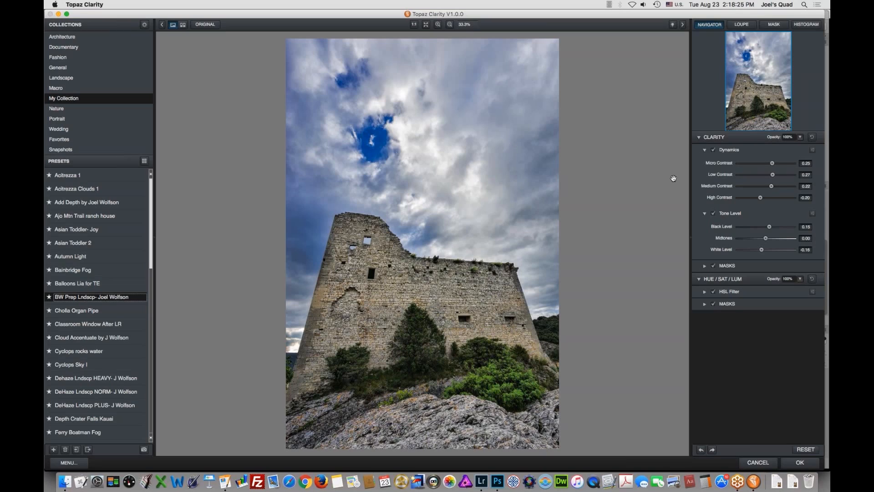
Step: Set the overall saturation in the HSL Filter to 0.11 and apply the Clarity filter to the layer
left_click(705, 292)
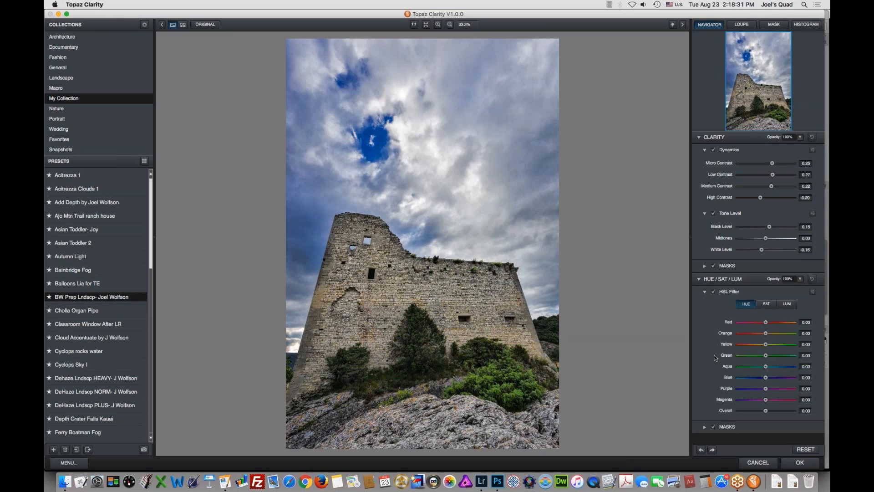
left_click(767, 304)
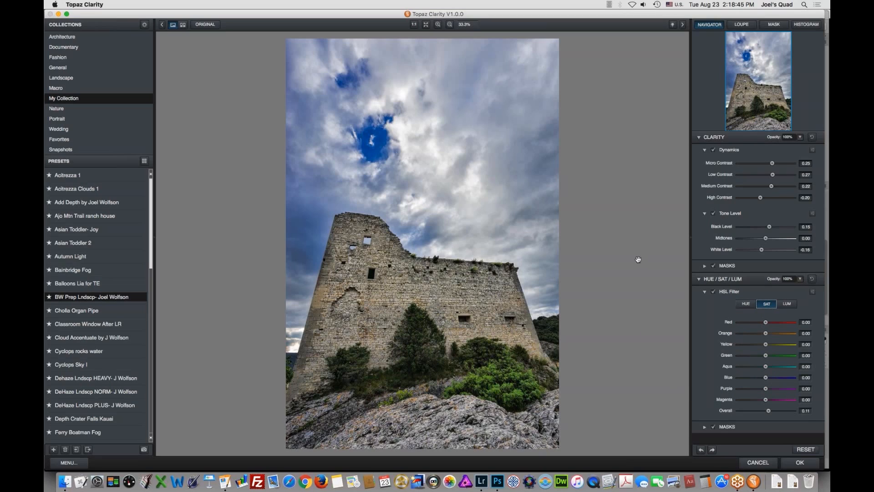
left_click(796, 464)
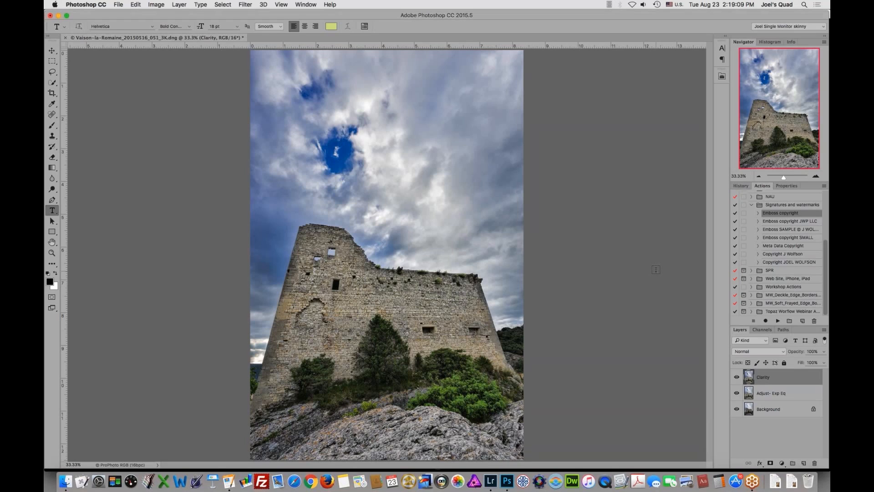
Step: Duplicate the Clarity layer and rename the copy "ReStyle- Monochrome"
key("super+j")
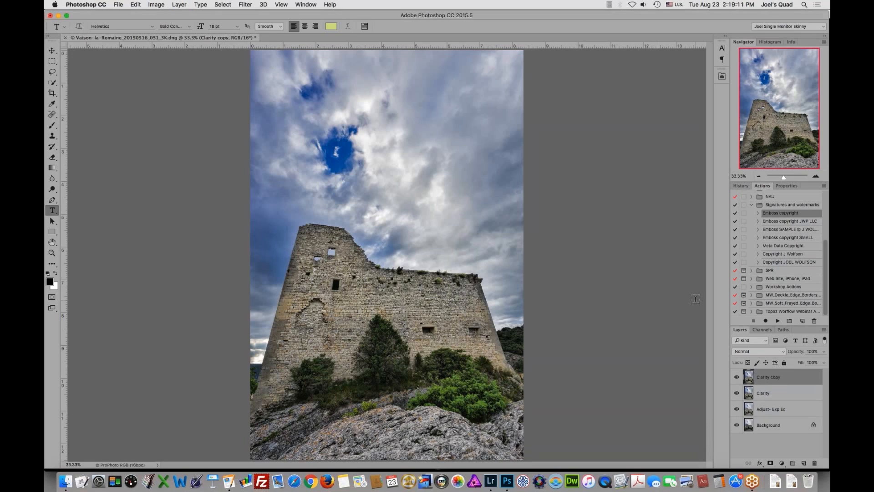
double_click(769, 377)
type("ReStyle- Monochrome")
key("Return")
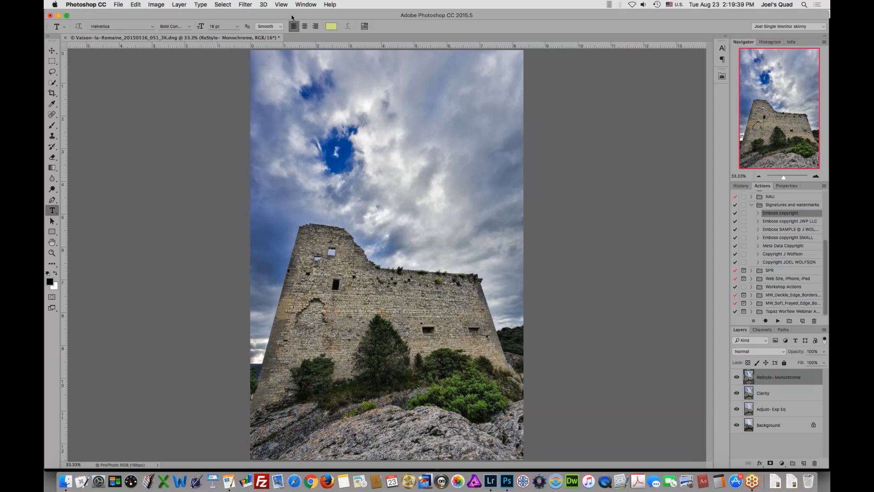
Step: Open the ReStyle- Monochrome layer in the Topaz ReStyle filter and reset all of its settings
left_click(242, 4)
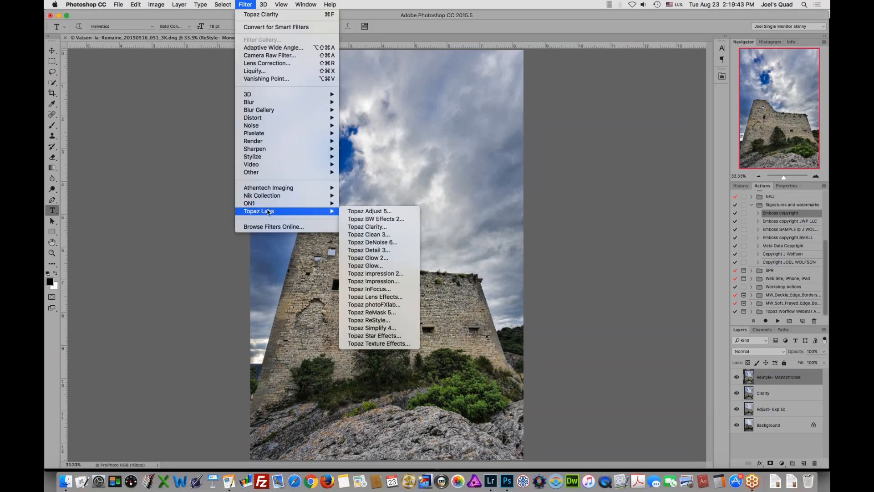
mouse_move(332, 211)
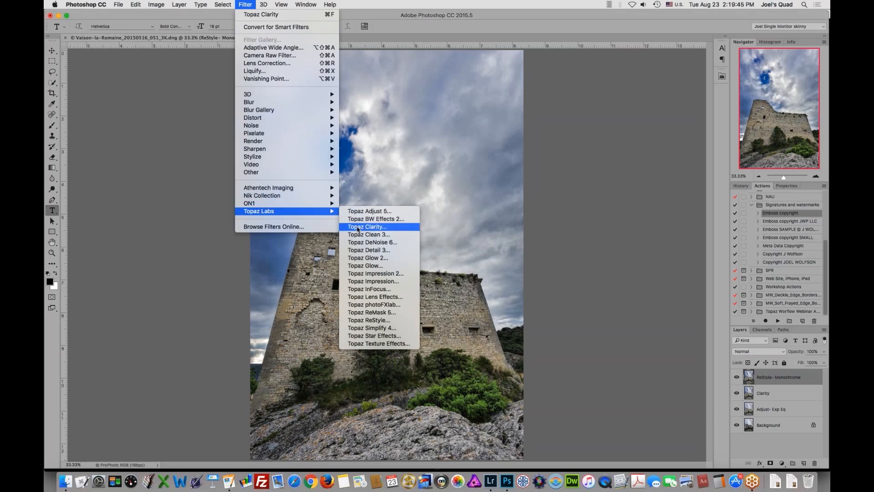
left_click(380, 322)
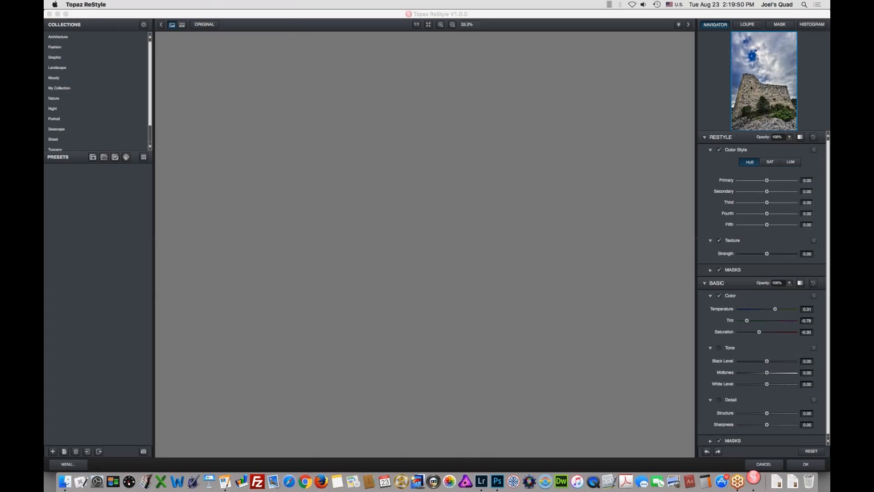
left_click(814, 452)
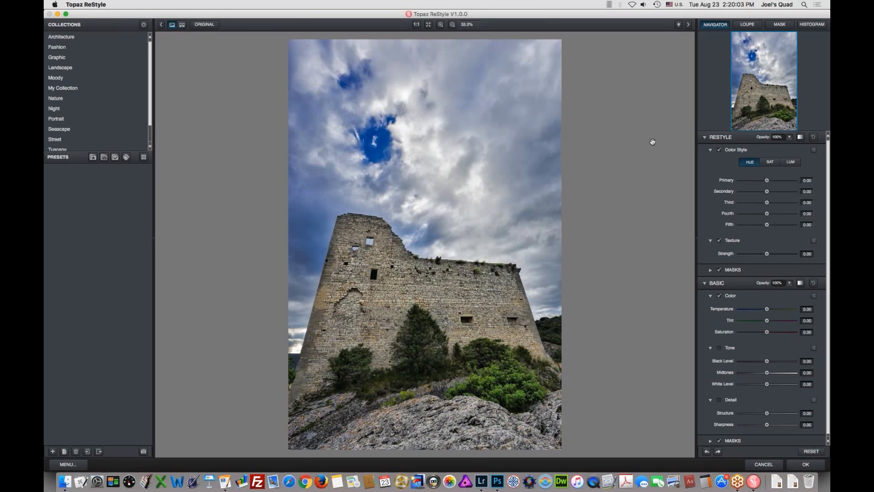
Step: List the Architecture presets similar to Laurel Green in the preview grid and load the Laurel Green preset
left_click(68, 38)
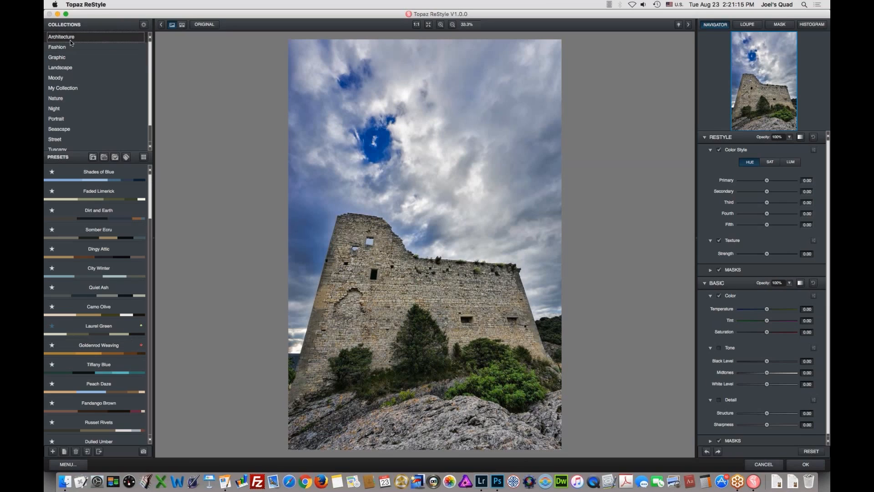
left_click(144, 158)
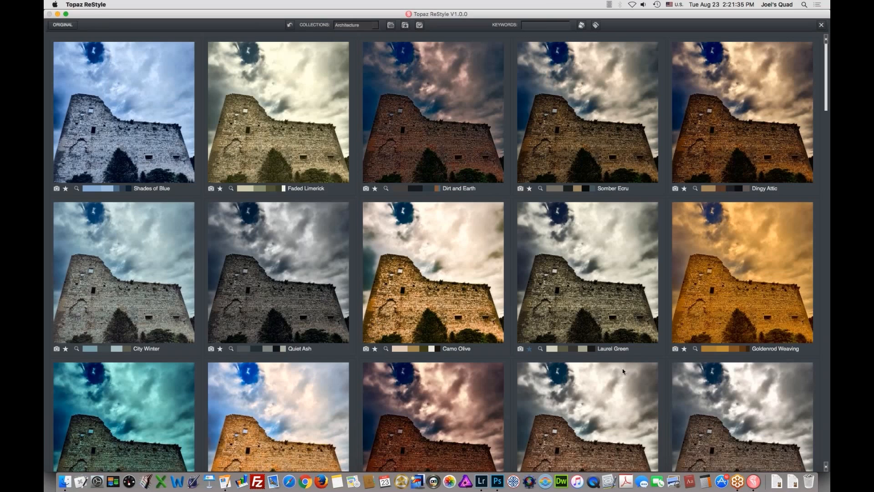
scroll(649, 371, "down", 8)
left_click(595, 25)
left_click(587, 273)
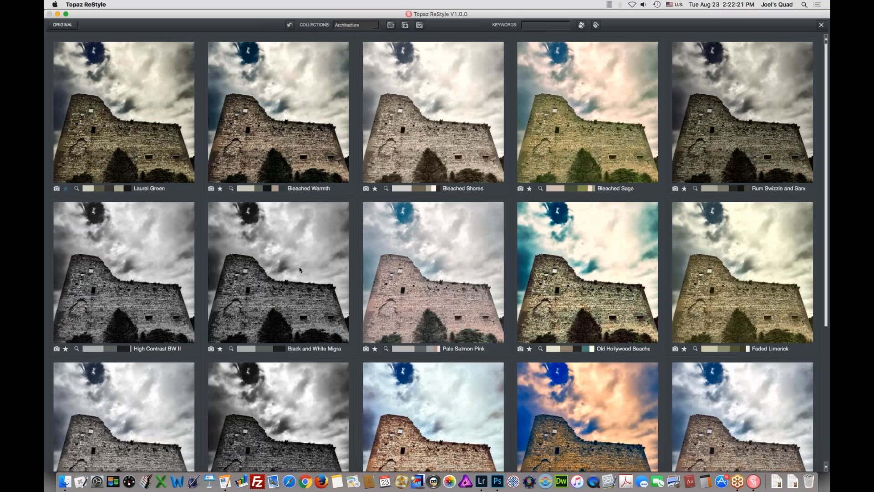
left_click(140, 150)
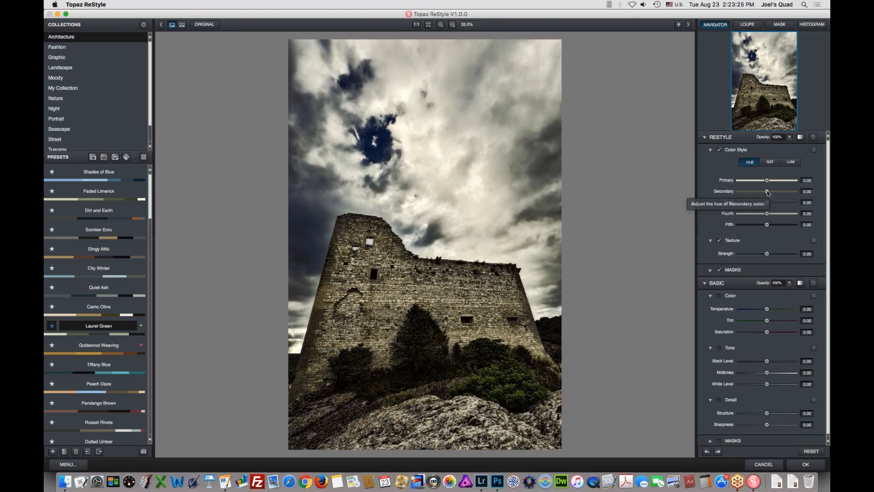
Step: Set the Color Style luminance of the Secondary color to 0.38 and the Fourth color to 0.41
left_click(791, 162)
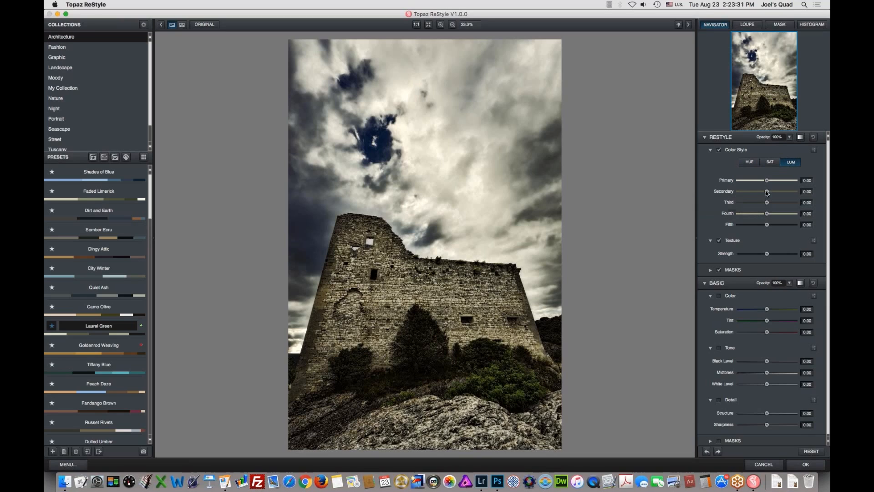
left_click_drag(767, 192, 793, 194)
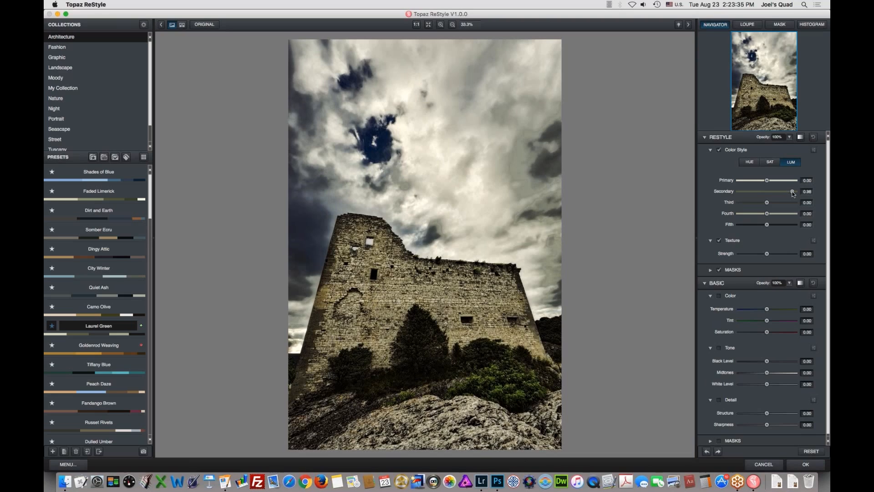
mouse_move(793, 194)
left_mouse_down()
mouse_move(743, 194)
mouse_move(777, 193)
left_mouse_up()
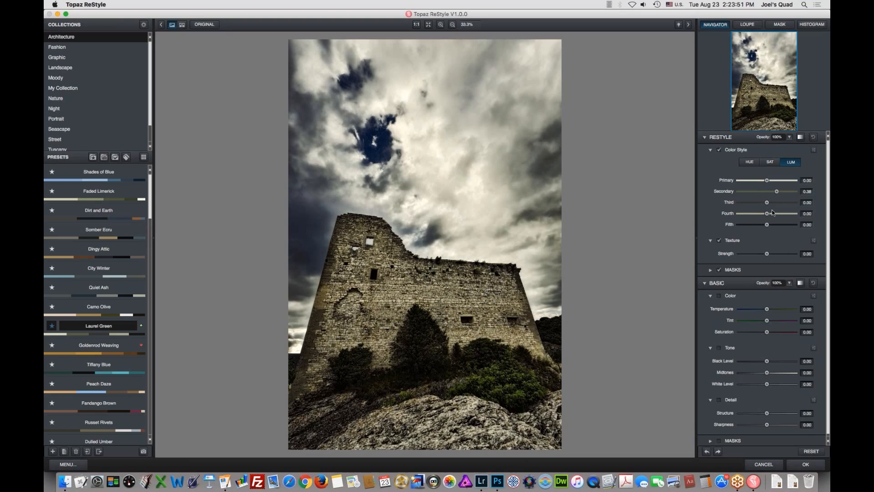
left_click_drag(768, 215, 779, 218)
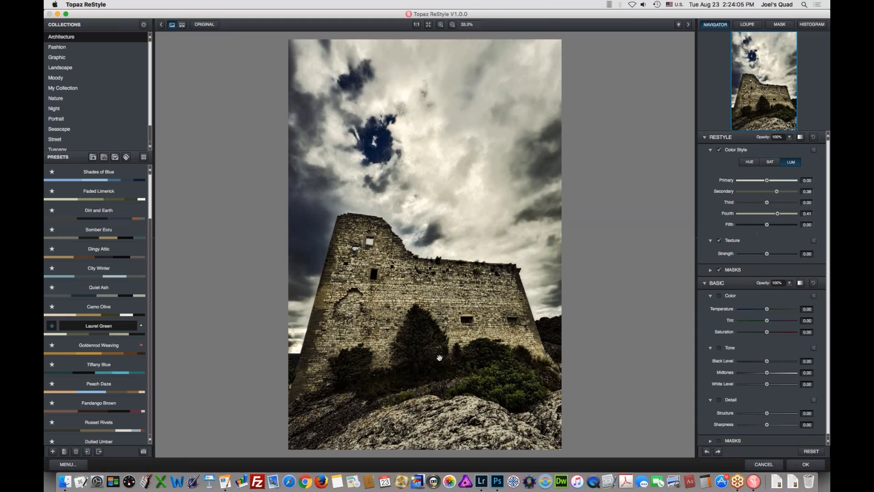
Step: Compare the castle and bushes with the original up close, and set the Third color's luminance to 0.14 and the Fifth's to 0.17
left_click(441, 25)
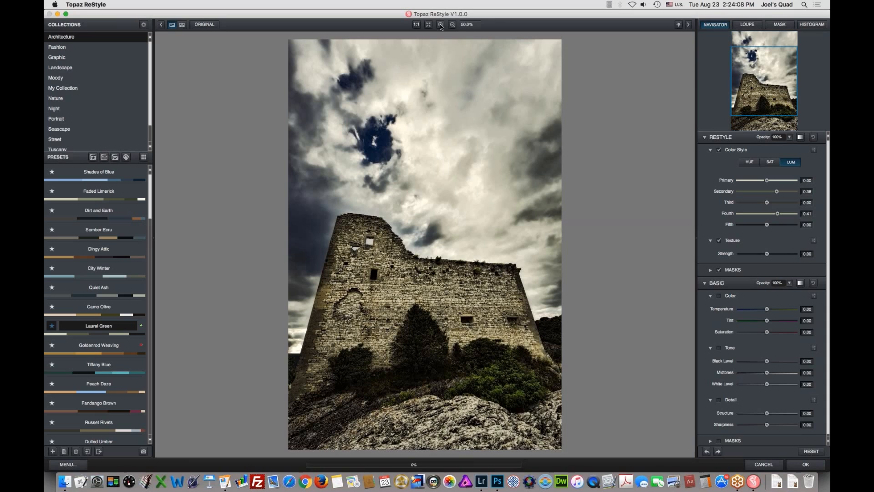
key("space")
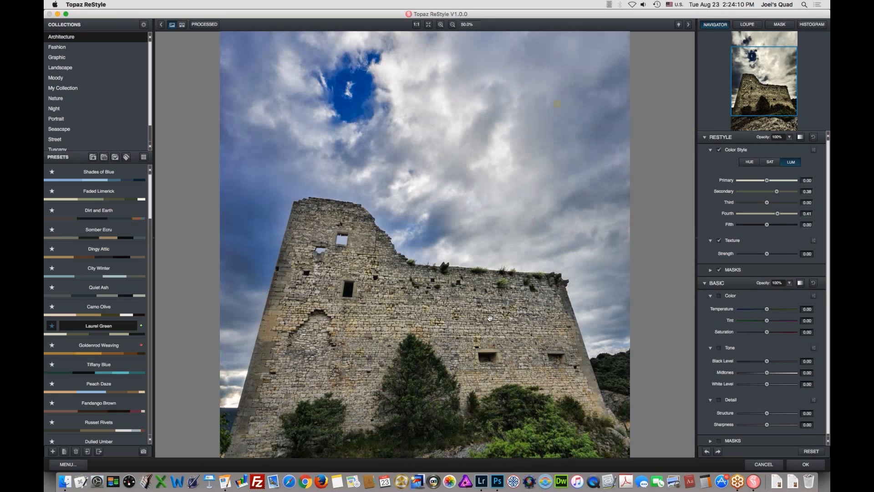
left_click_drag(489, 318, 512, 200)
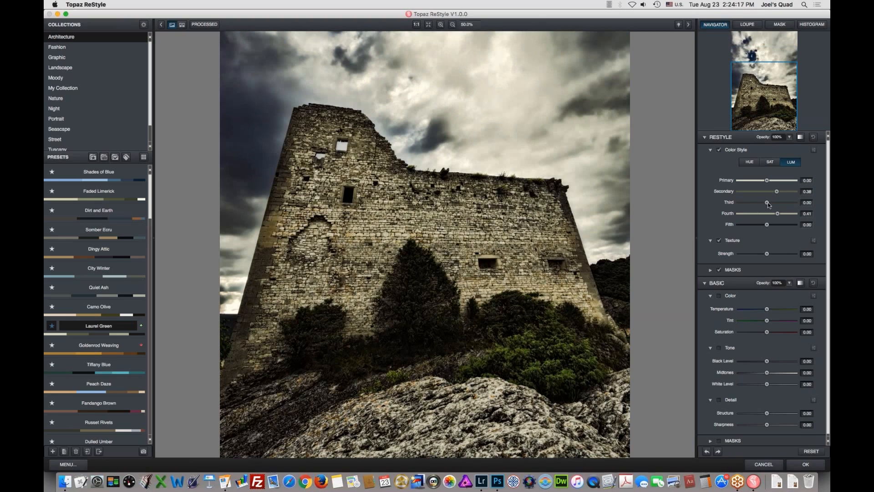
left_click_drag(768, 205, 770, 205)
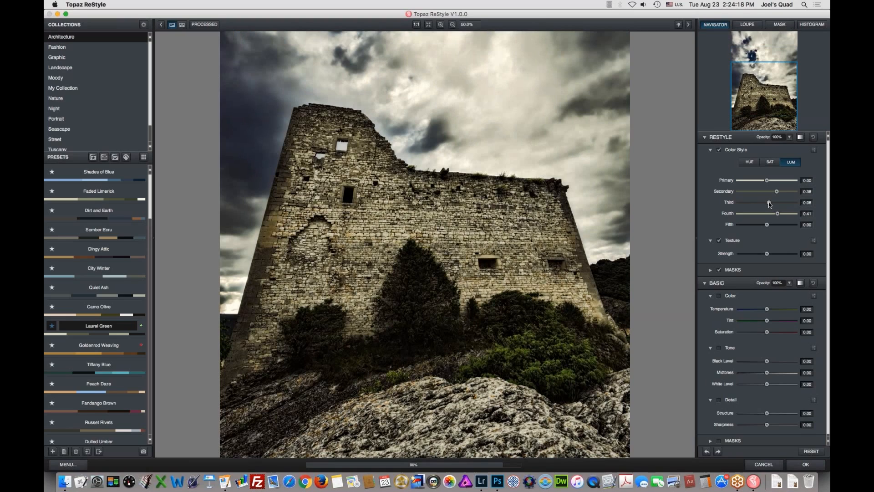
left_click_drag(769, 205, 771, 204)
left_click_drag(767, 225, 772, 226)
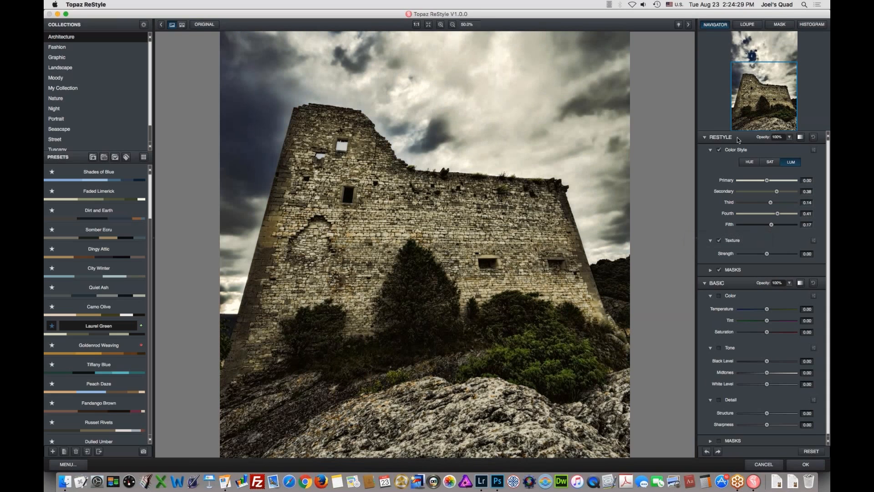
left_click(428, 25)
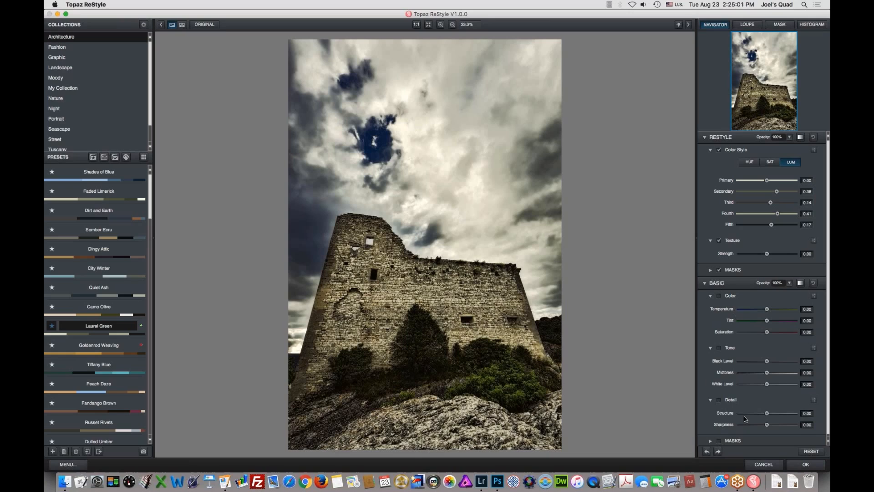
Step: Enable the Basic adjustments mask, isolate the blue sky patch with an enlarged Color Range selection, and invert the mask
left_click(720, 440)
left_click(710, 440)
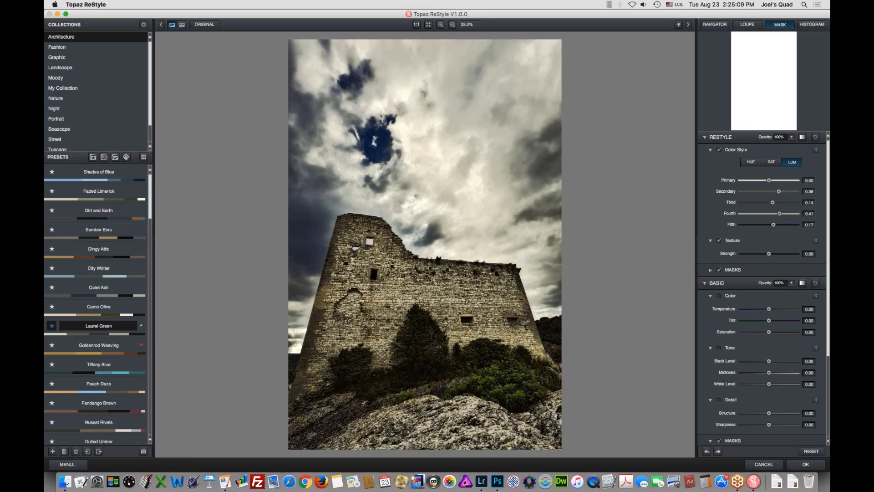
left_click_drag(828, 348, 826, 453)
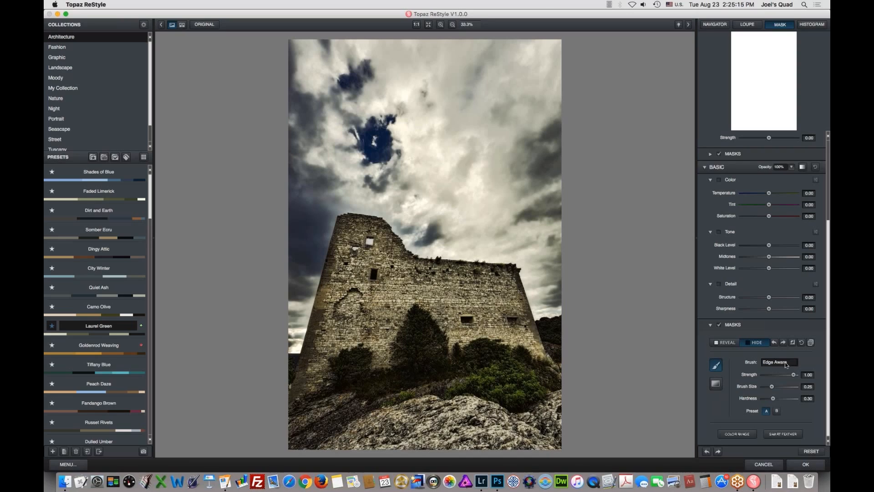
left_click(813, 359)
left_click(738, 434)
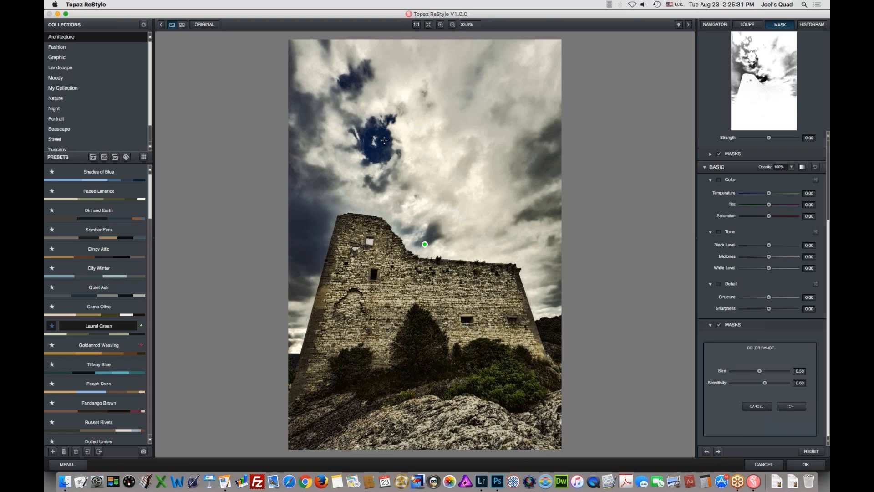
left_click(384, 141)
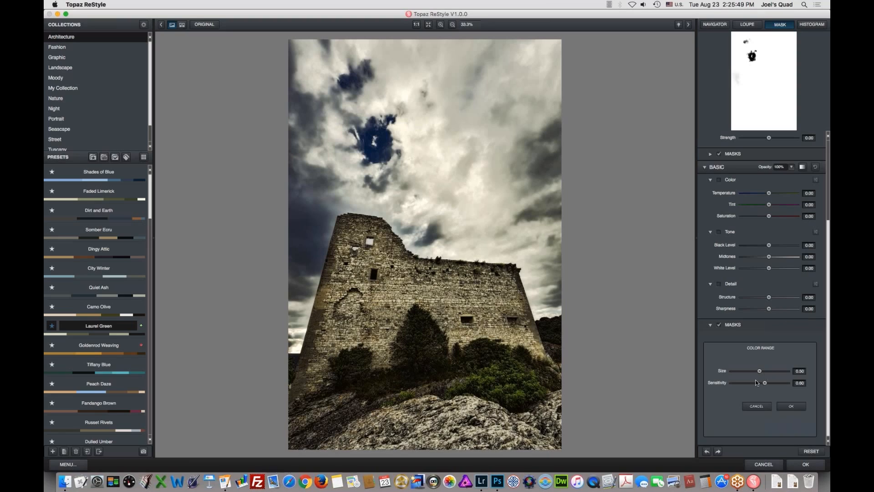
left_click_drag(760, 371, 786, 371)
left_click(786, 409)
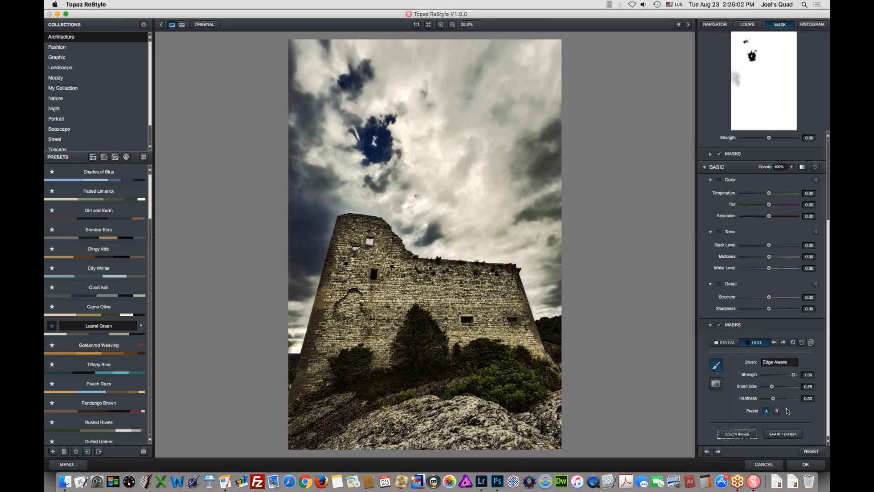
left_click(793, 342)
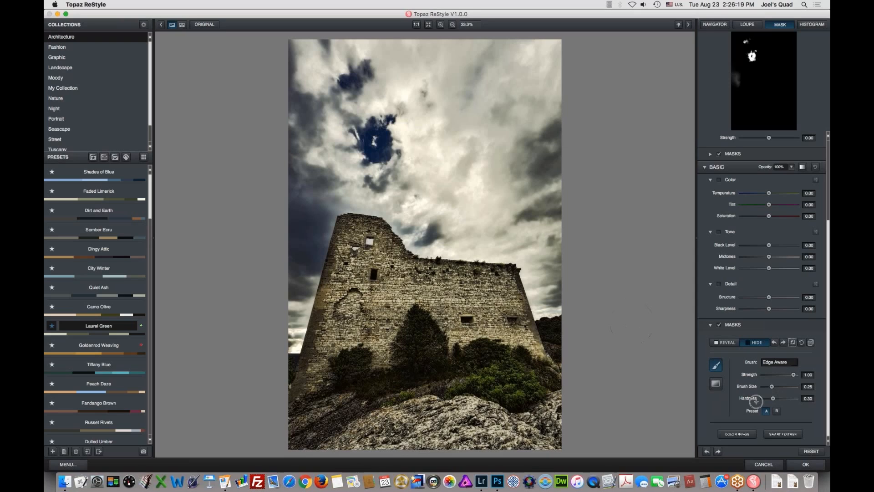
Step: Set the masked Basic color adjustments to Temperature 0.44, Tint -0.78 and Saturation -0.27
left_click_drag(828, 250, 787, 98)
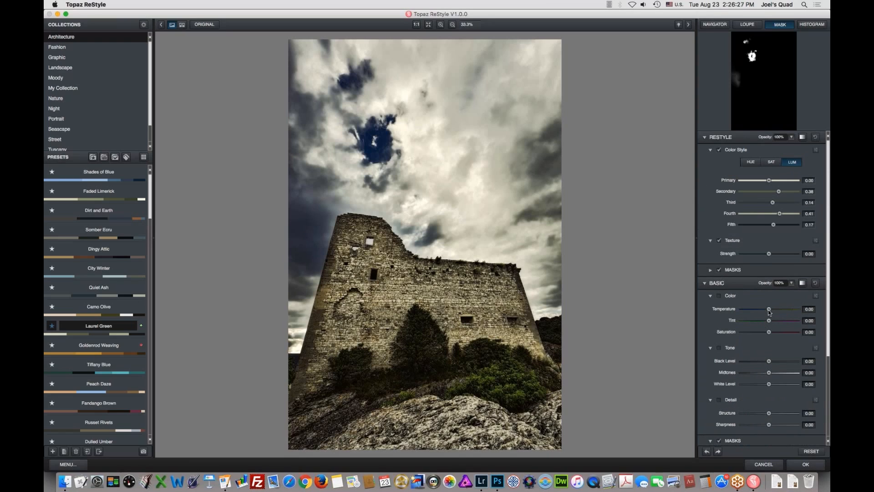
left_click_drag(769, 320, 747, 317)
left_click_drag(770, 308, 780, 309)
left_click_drag(768, 332, 762, 335)
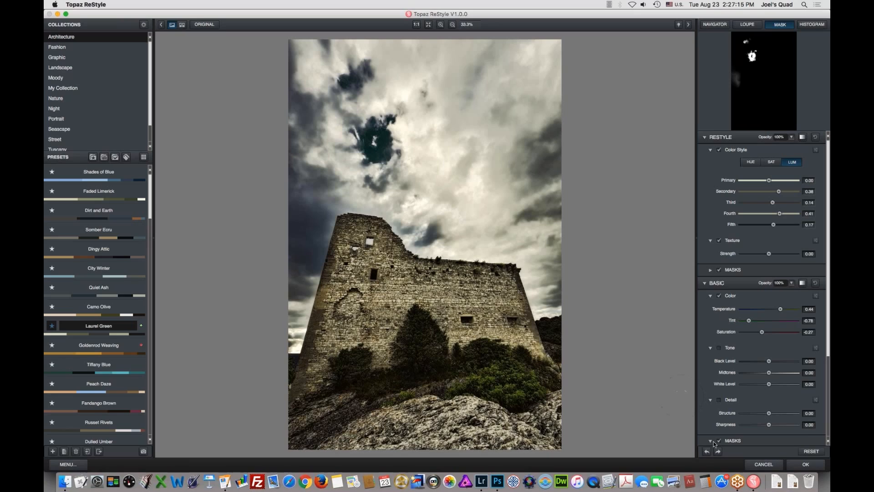
Step: Apply the ReStyle adjustments and compare the layered castle result with the original background by toggling the effect layers' visibility
left_click(803, 465)
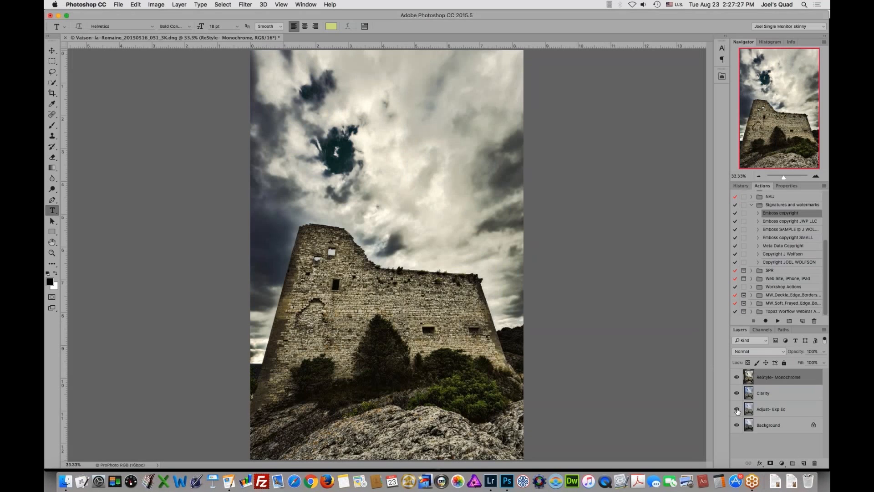
left_click_drag(738, 411, 738, 382)
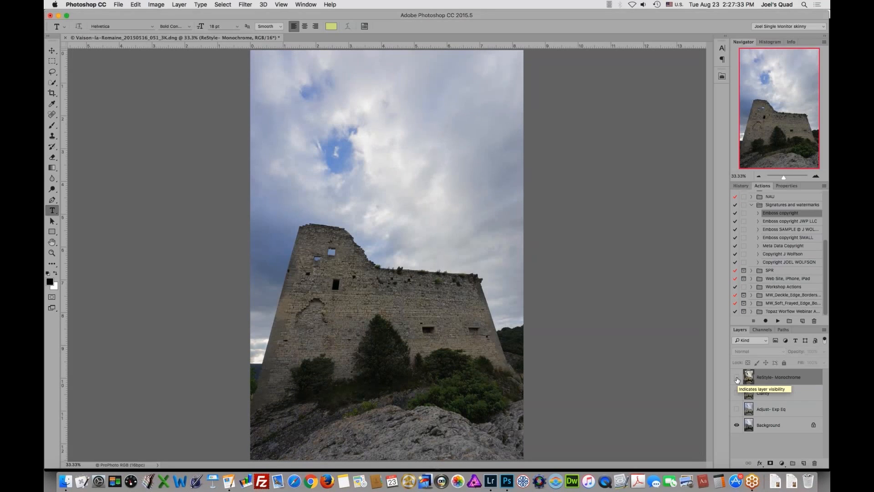
left_click(737, 378)
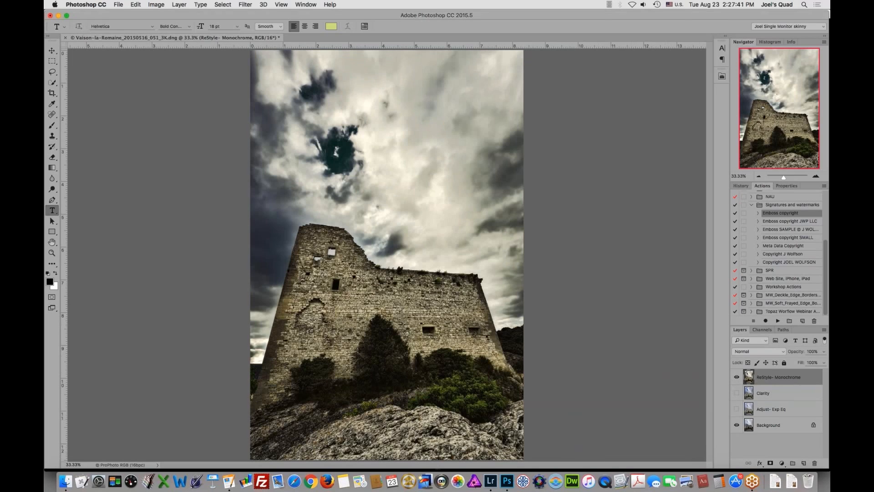
Step: Switch to Lightroom and compare the finished castle photo side by side with the original, dimming the interface around them
left_click(490, 476)
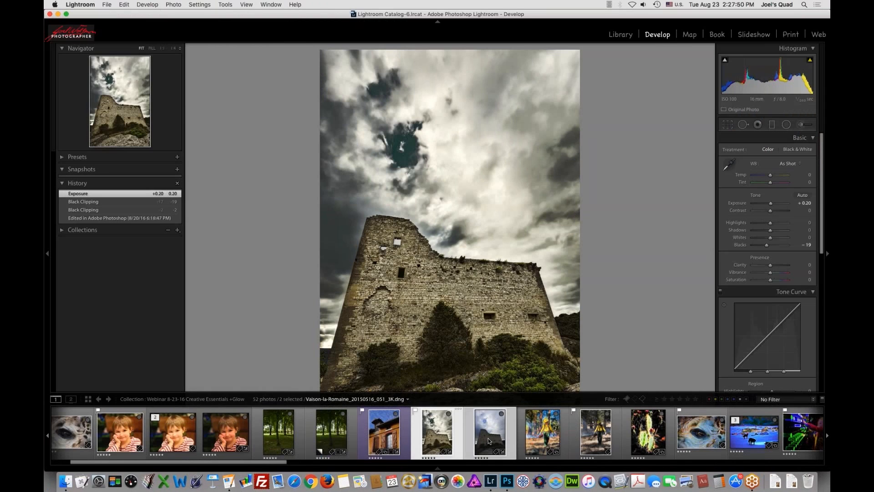
key("c")
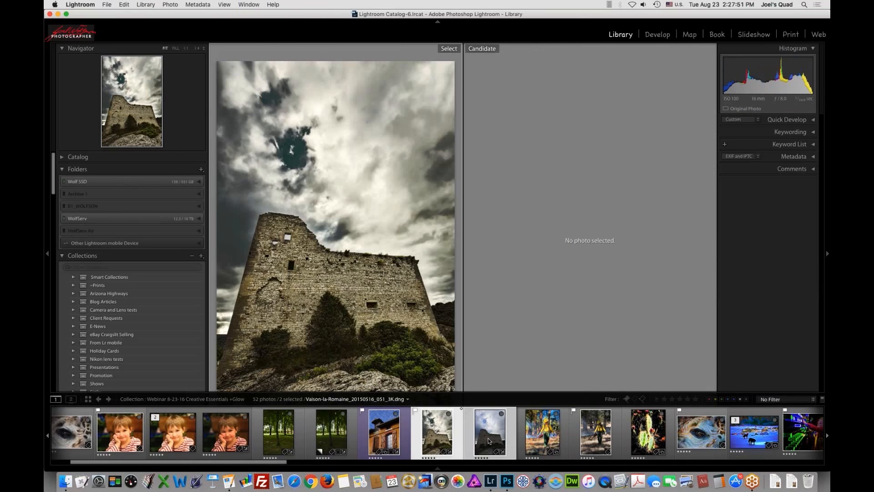
key("l")
key("l")
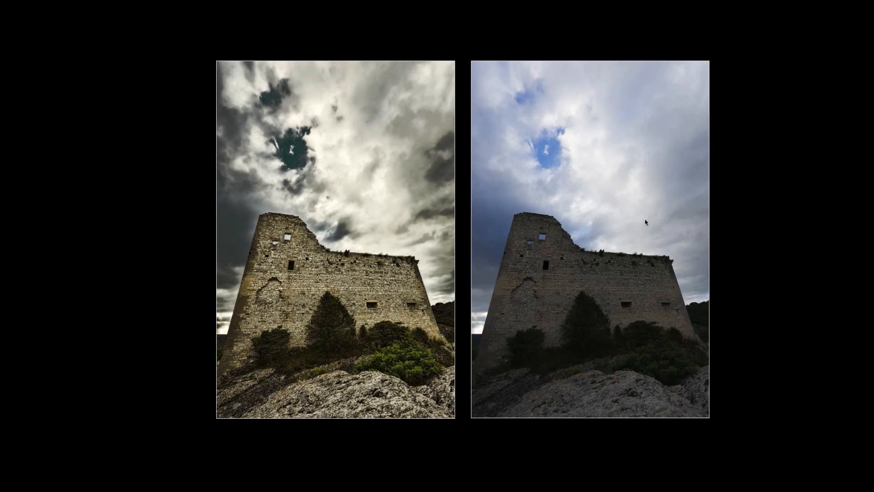
key("l")
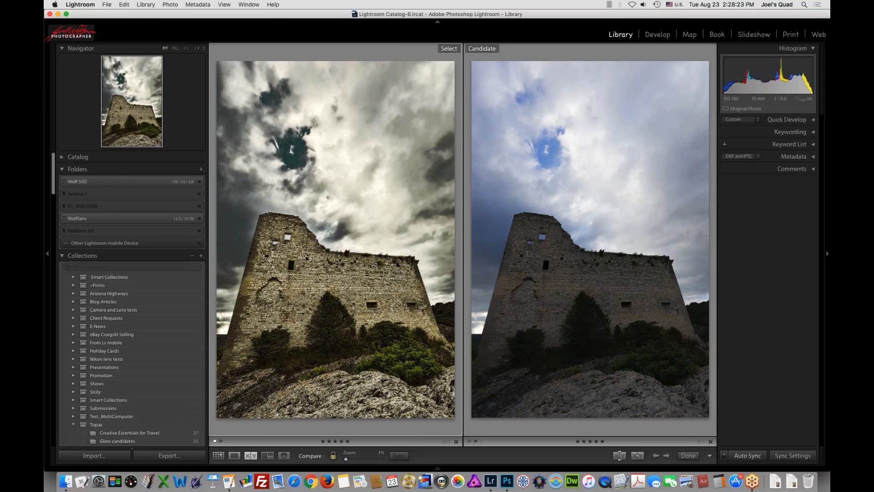
key("l")
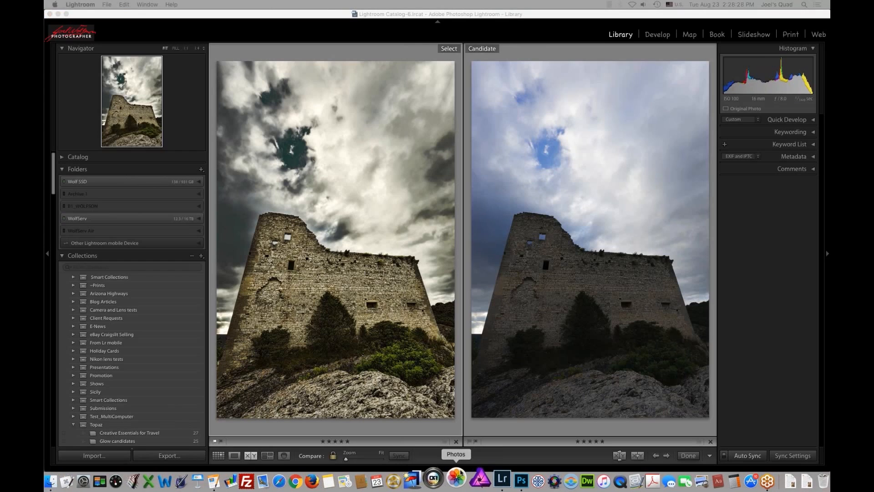
Step: Examine the skin, eyes and hair up close in the unedited portrait of the child in the striped shirt
mouse_move(449, 468)
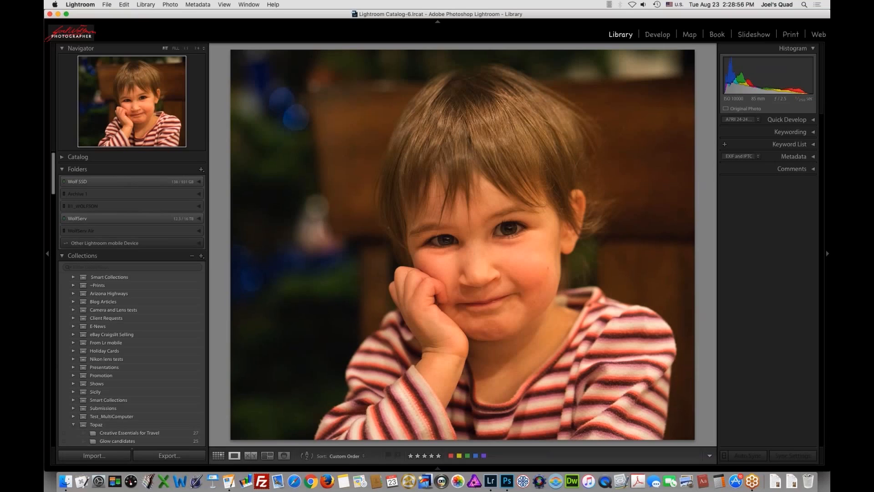
left_click(528, 275)
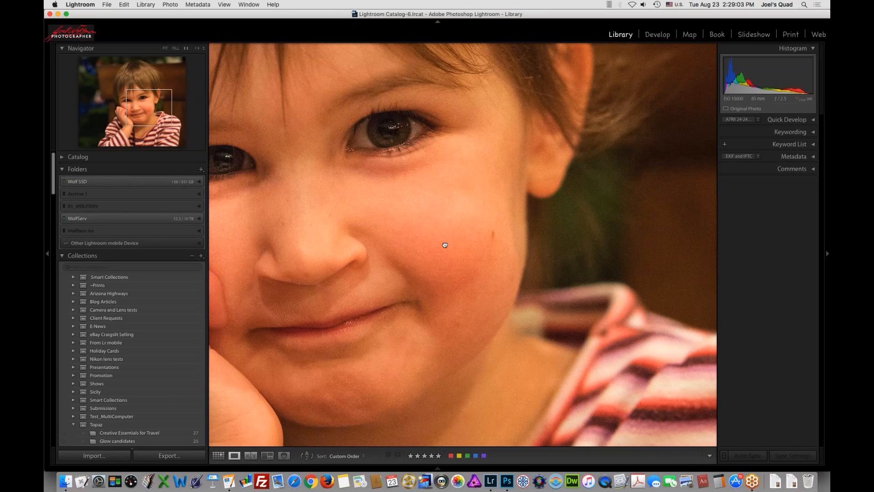
left_click_drag(445, 245, 565, 239)
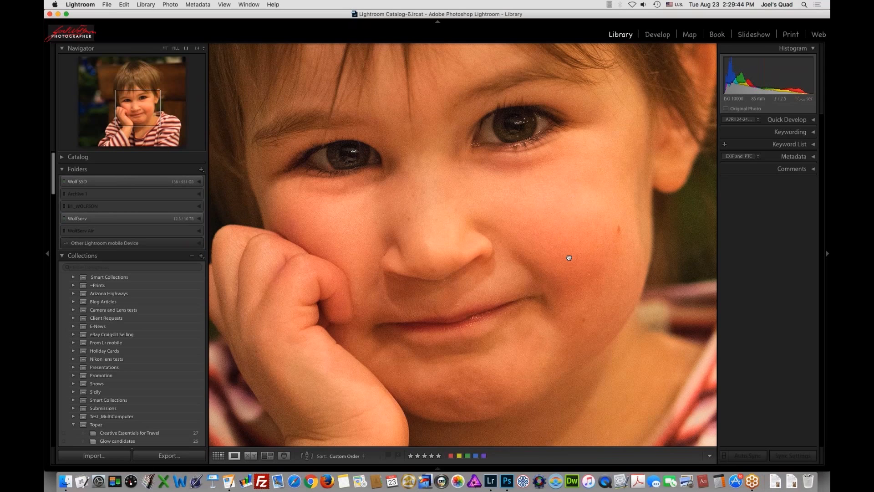
left_click_drag(569, 258, 583, 276)
left_click(583, 276)
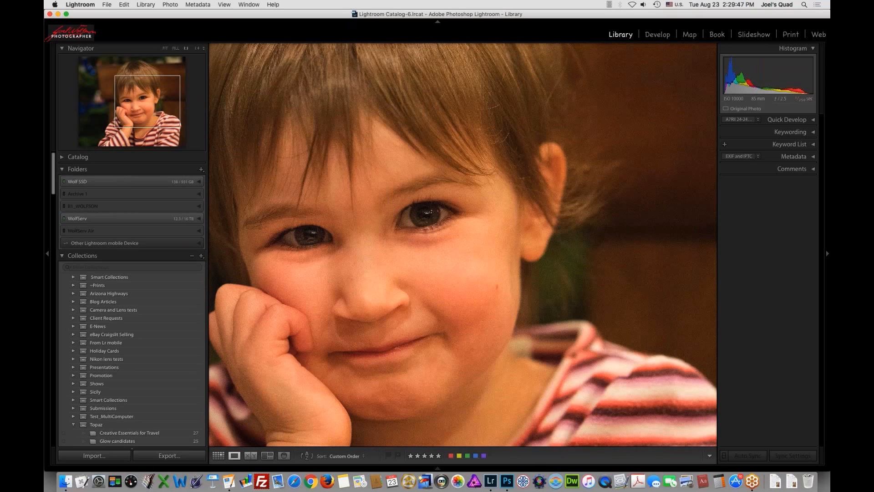
left_click_drag(486, 247, 560, 215)
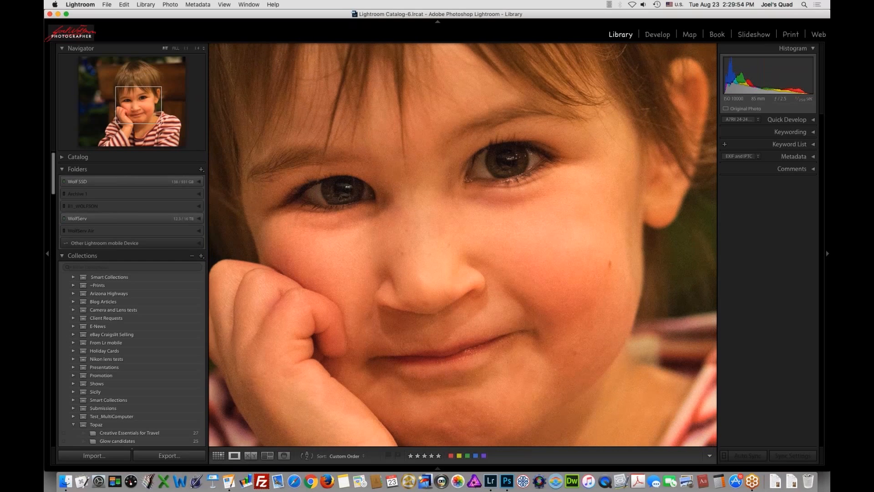
left_click(607, 325)
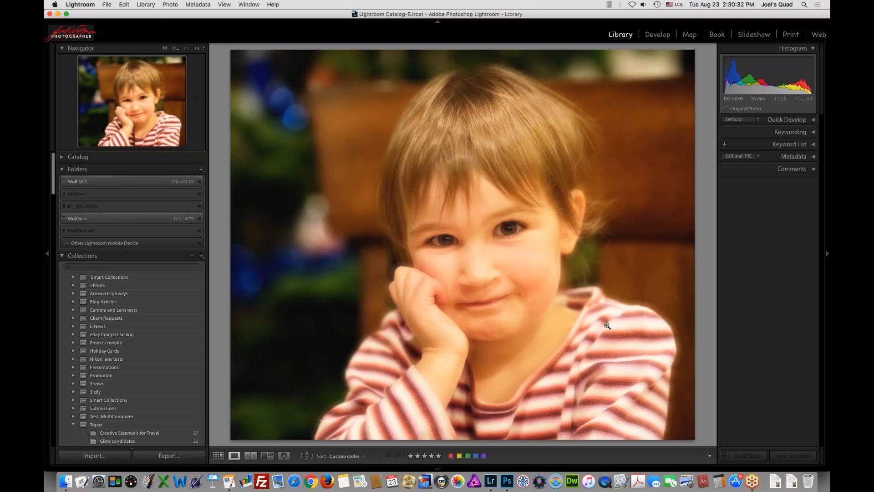
Step: Compare the glow-edited versions of the child's portrait and return to the unedited photo
key("Right")
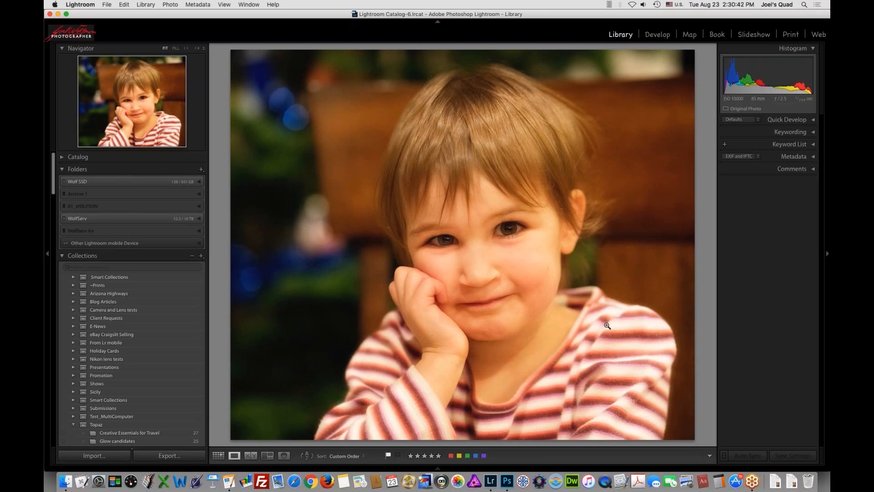
key("Right")
key("Right")
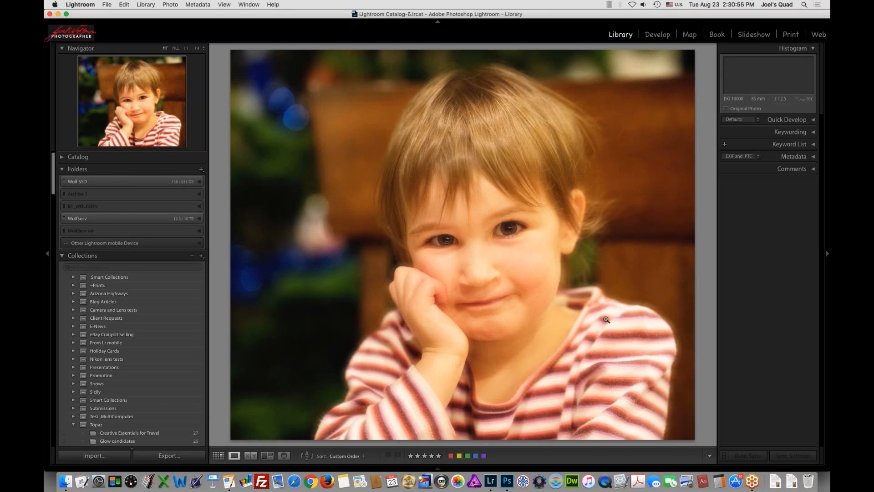
key("Left")
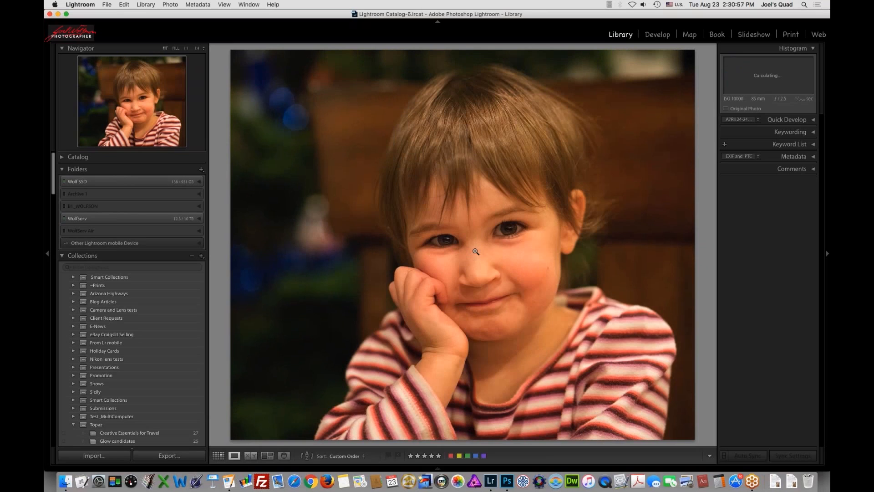
Step: Open the child's portrait in Adobe Photoshop CC 2015.5 as a copy with Lightroom adjustments
right_click(476, 251)
mouse_move(380, 268)
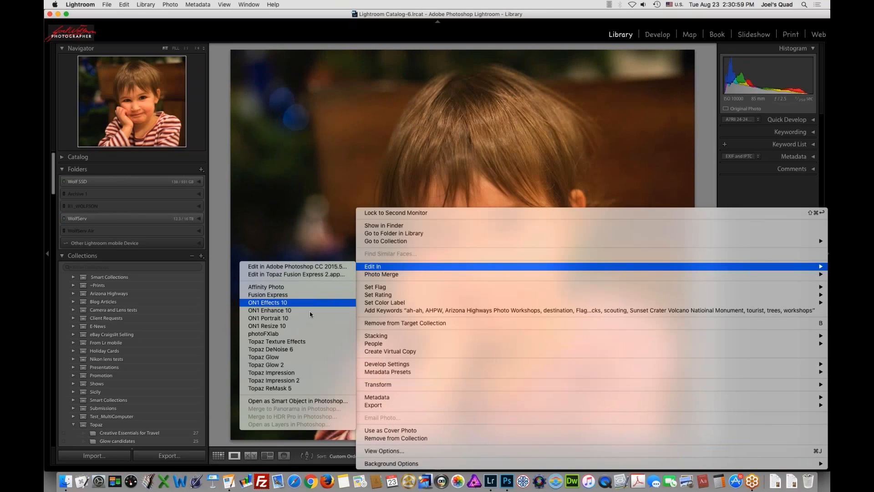
left_click(313, 268)
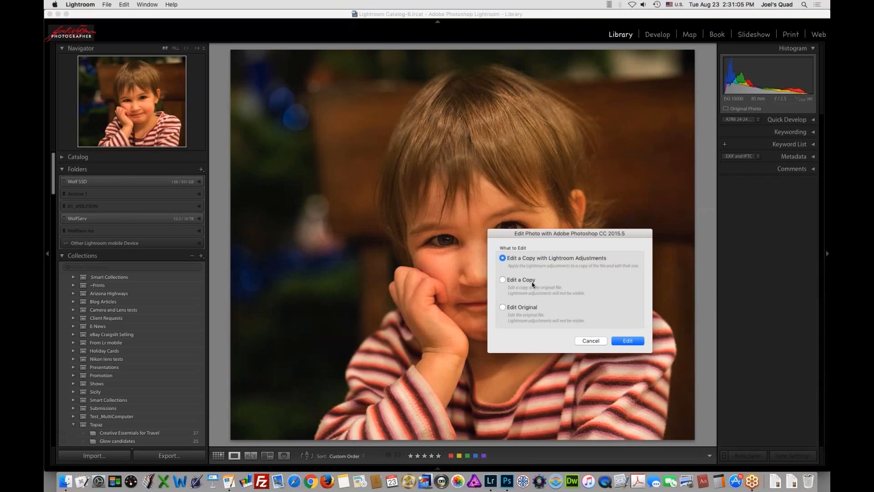
left_click(631, 341)
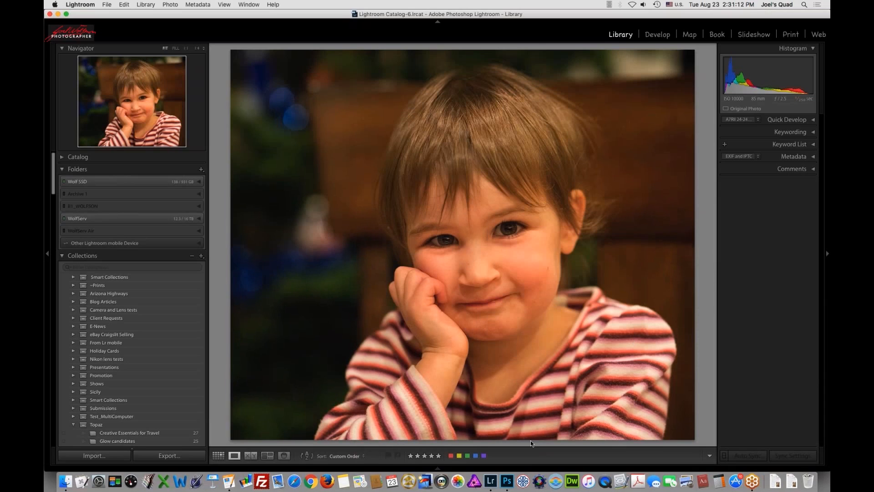
left_click(510, 481)
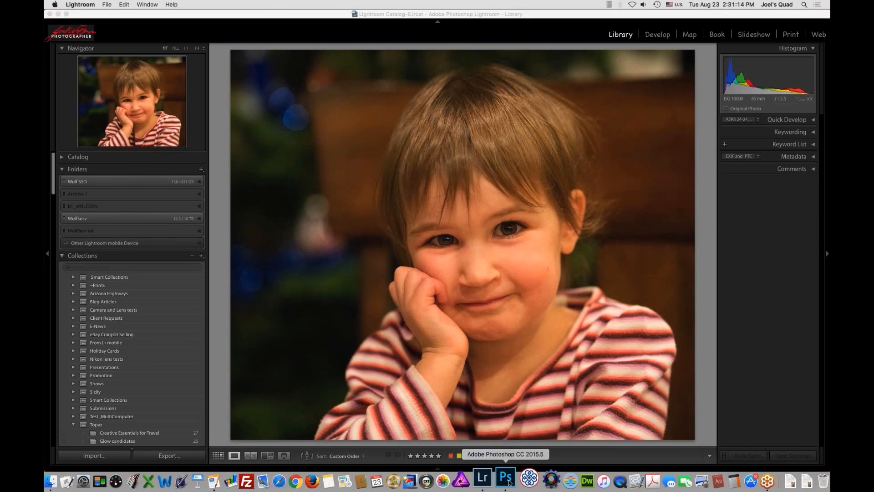
Step: Check the portrait's image size and duplicate the background layer, naming the copy "Glow- High keysoft"
key("super+alt+i")
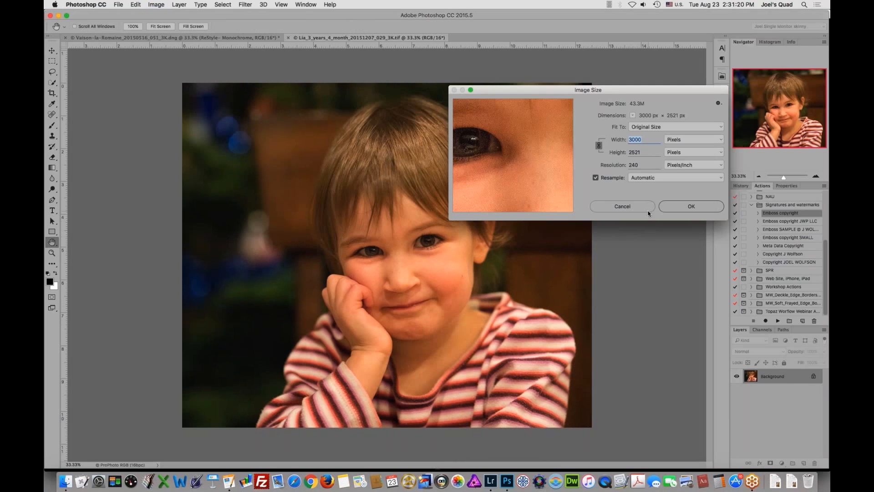
left_click(648, 211)
key("super+j")
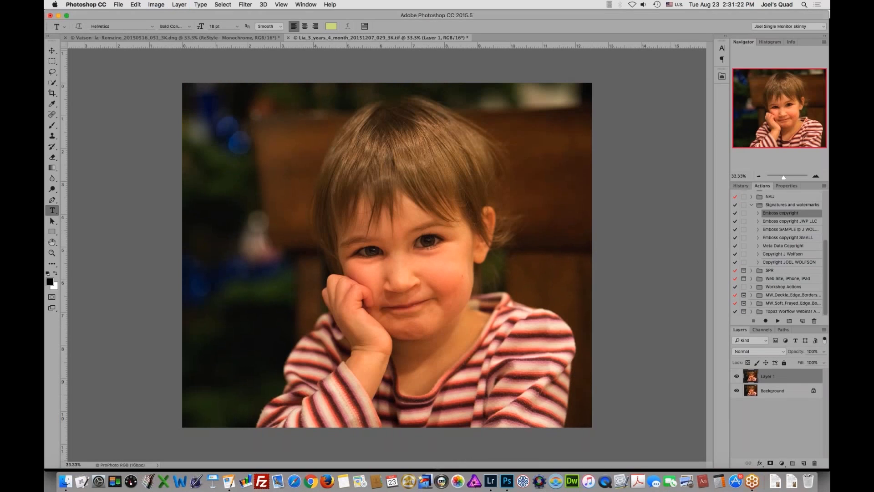
double_click(770, 377)
type("Glow- High keysoft")
key("Return")
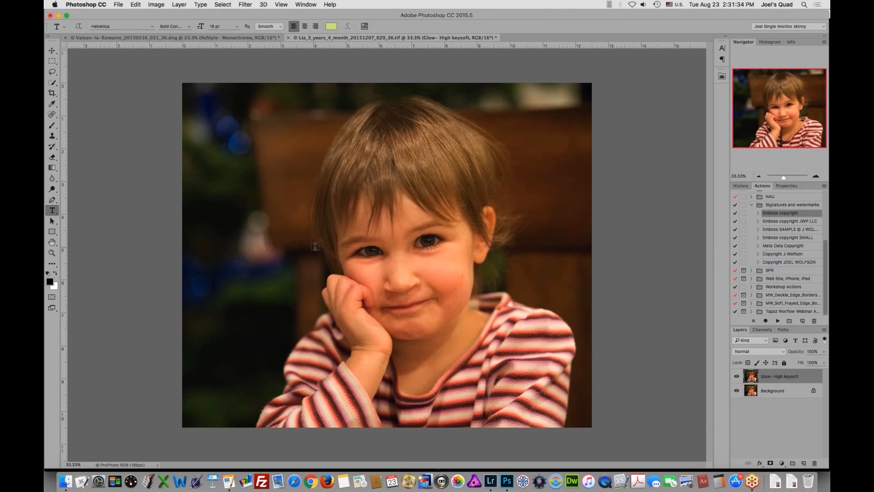
Step: Open the duplicated layer in Topaz Glow 2, reset all glow settings, and return to the effect presets
left_click(246, 5)
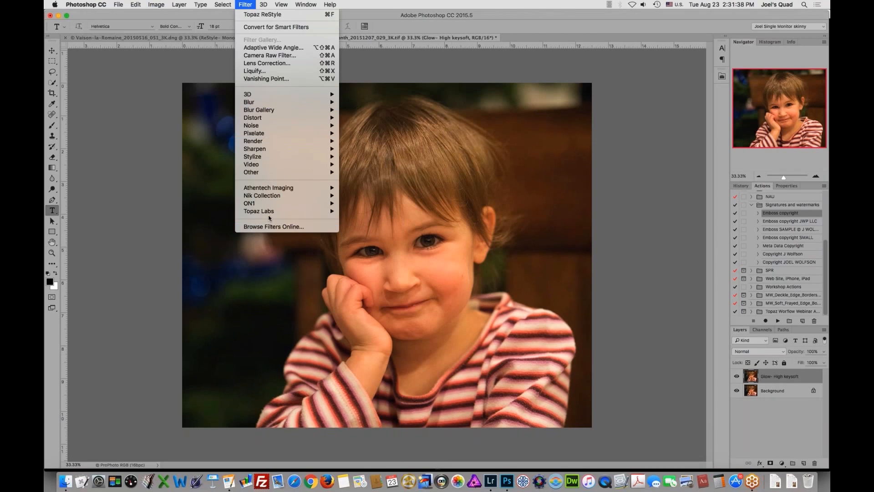
mouse_move(271, 213)
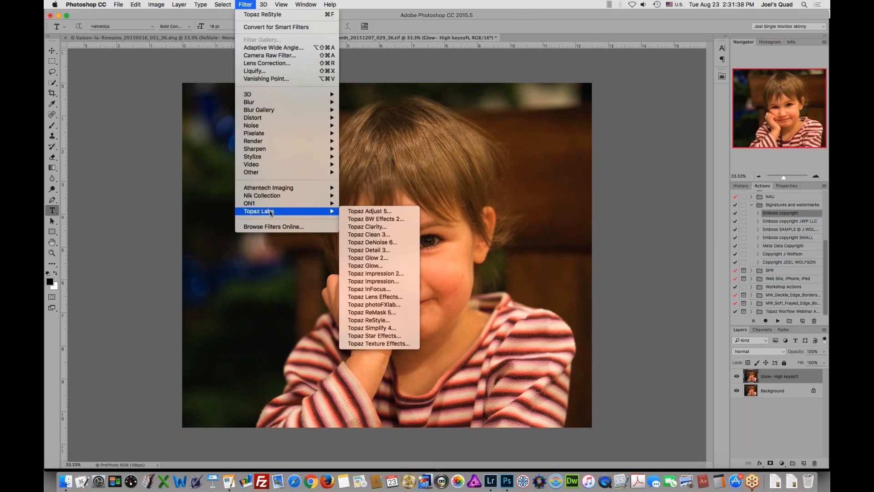
left_click(367, 257)
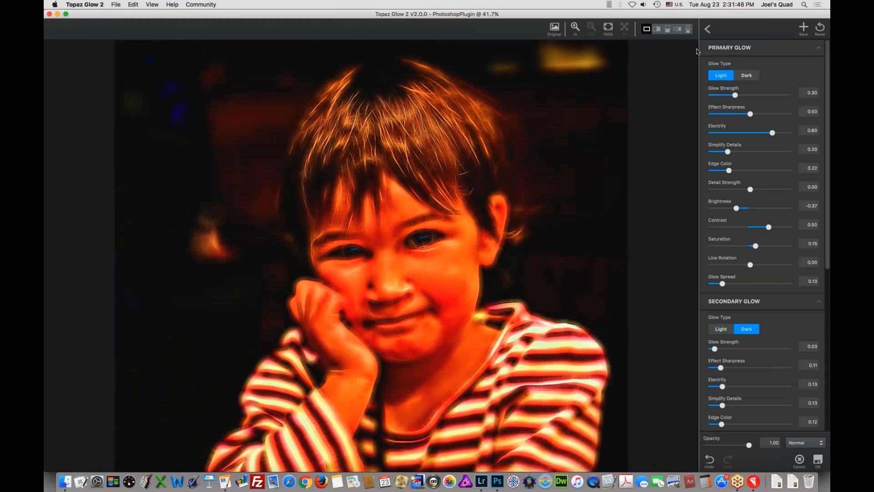
left_click(708, 30)
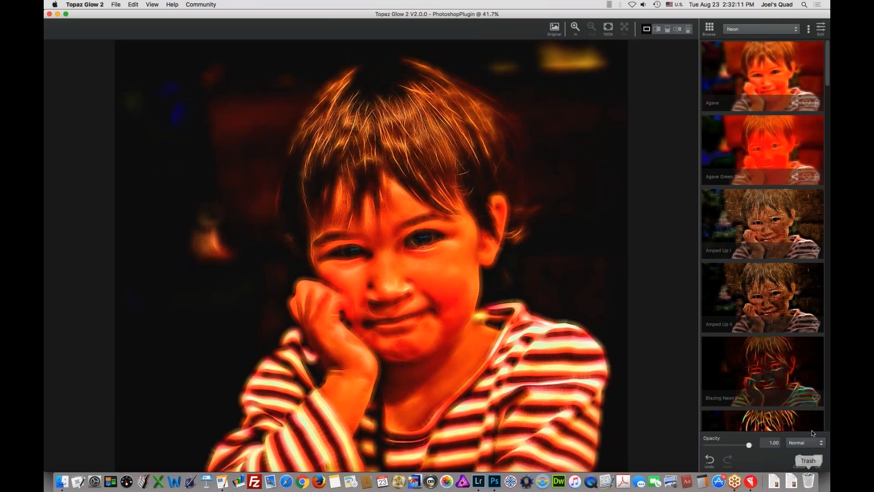
left_click(820, 29)
left_click(820, 28)
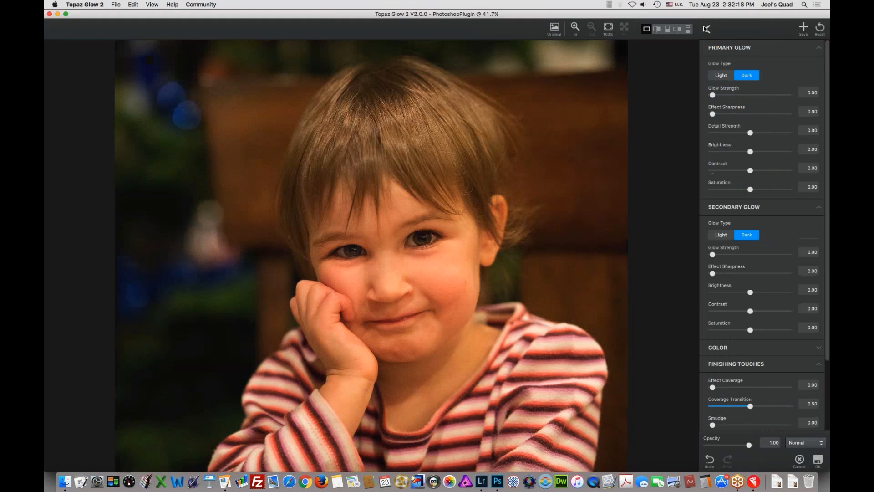
left_click(708, 29)
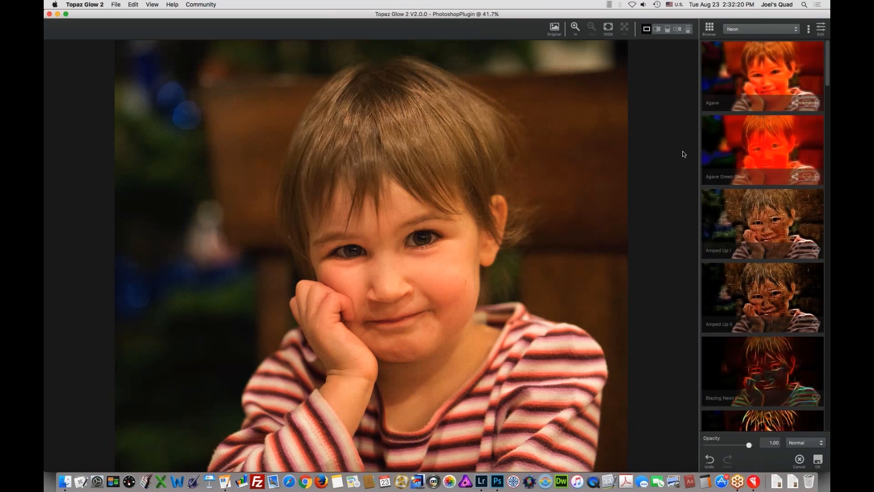
Step: Browse the effect categories, list the community presets from all categories, and check the community options
left_click(751, 30)
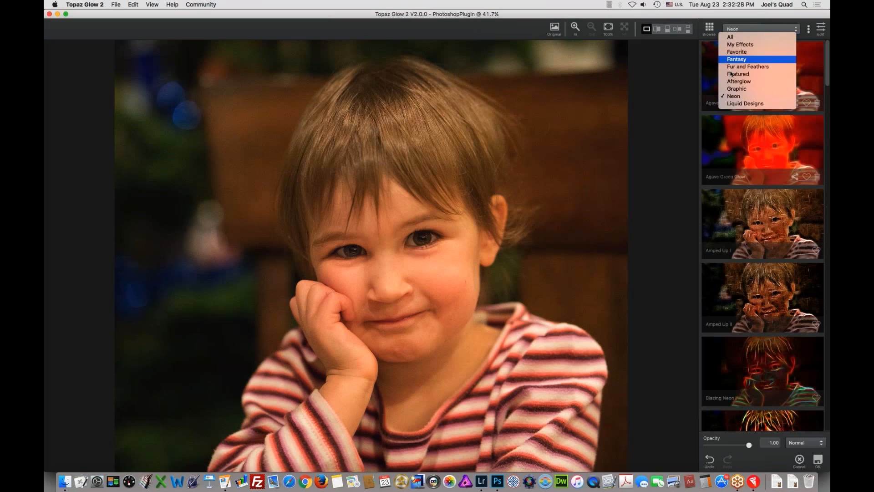
left_click(686, 79)
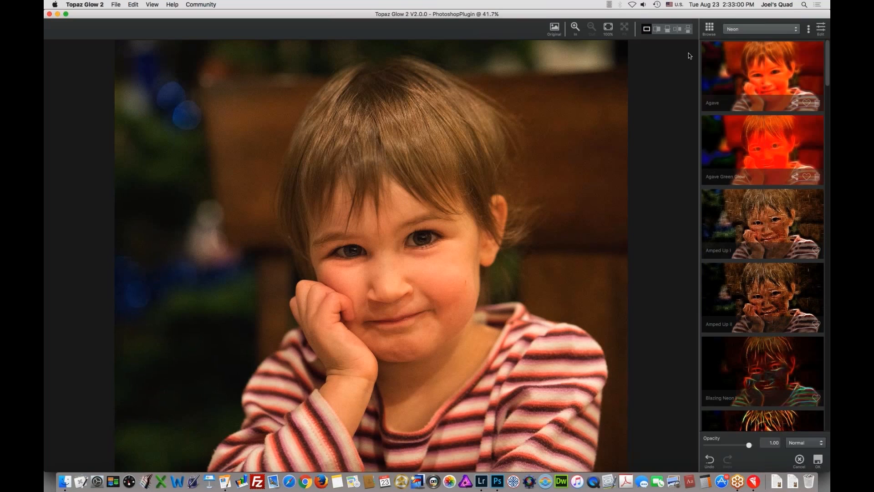
left_click(709, 28)
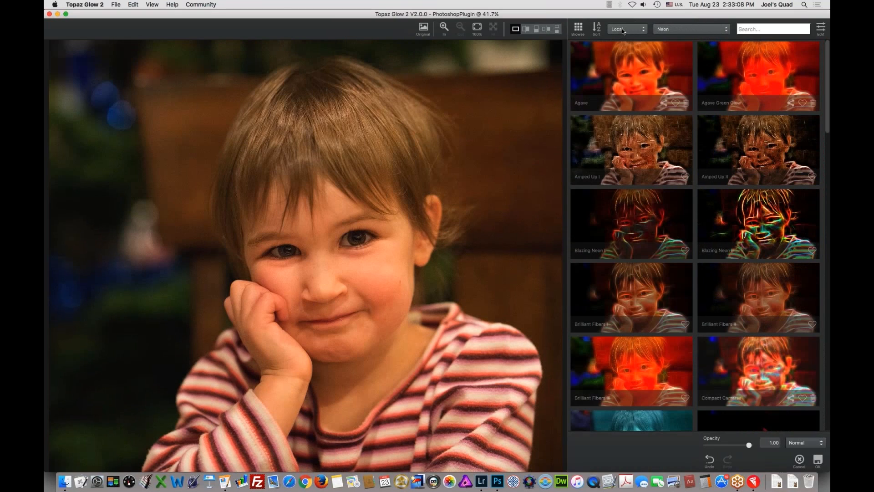
left_click(624, 30)
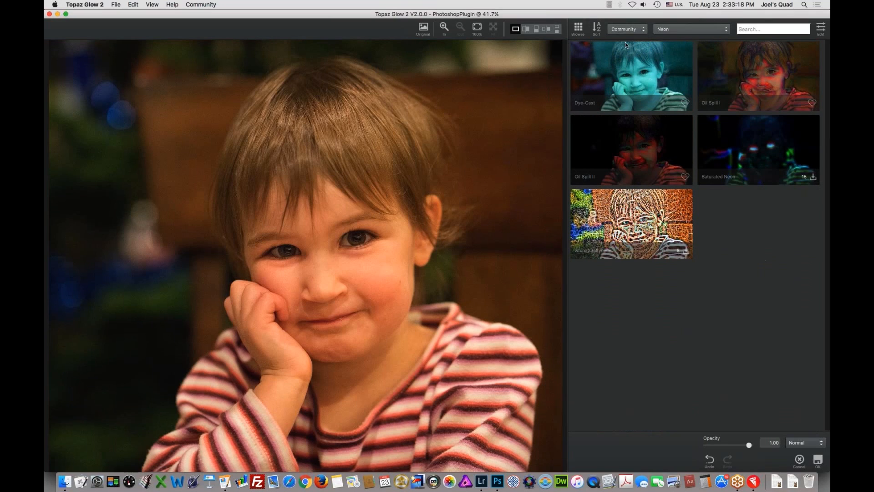
left_click(670, 28)
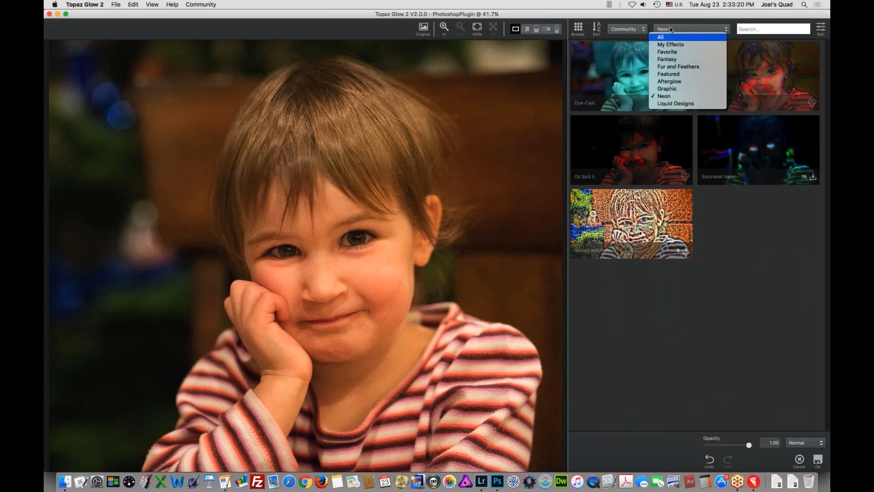
left_click(670, 37)
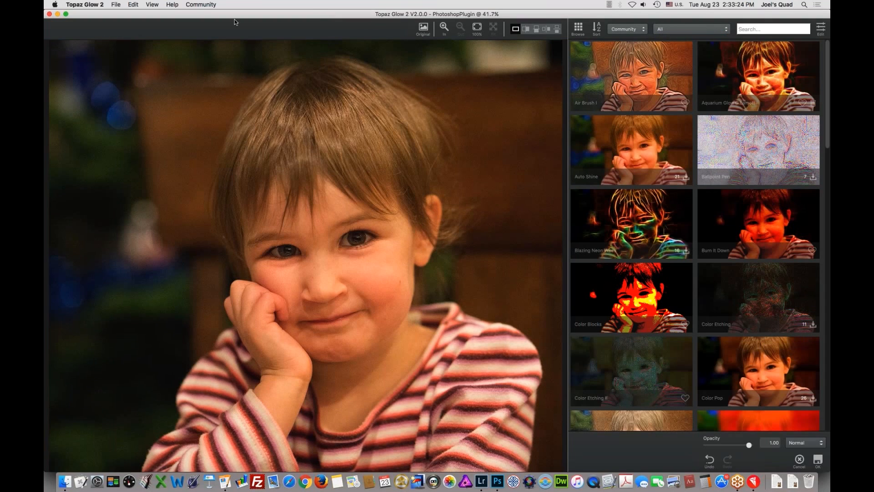
left_click(190, 6)
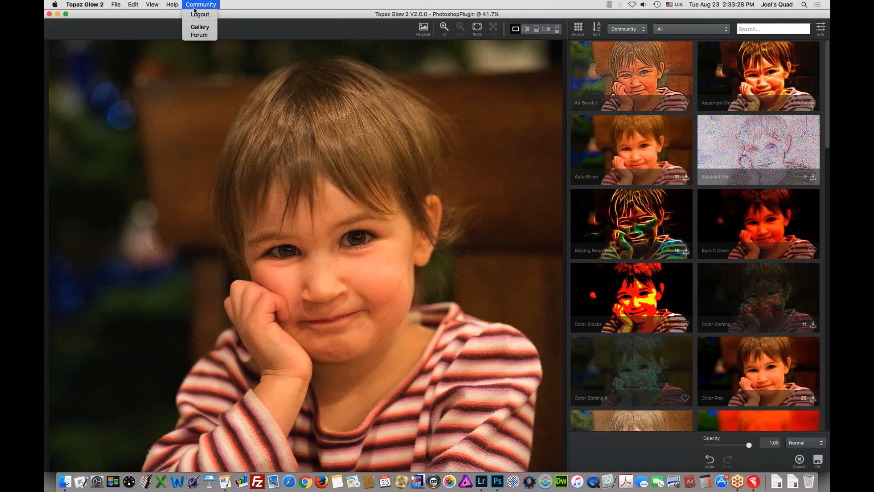
left_click(196, 5)
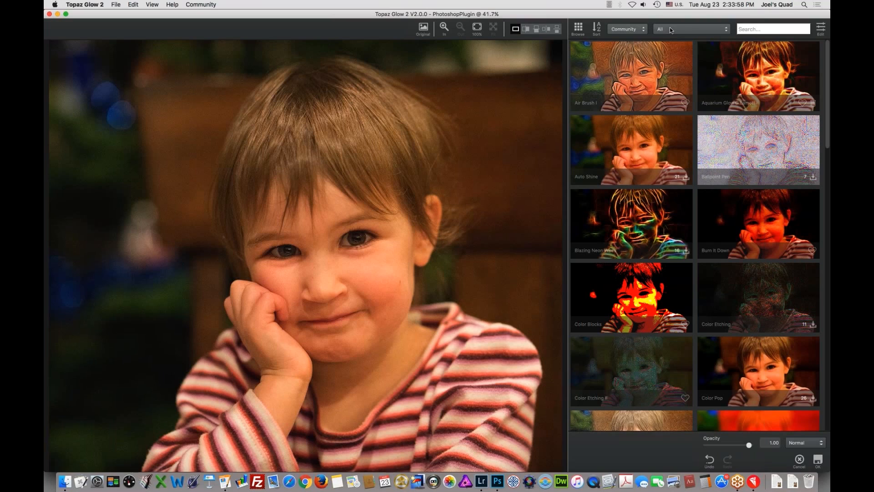
Step: Expand the preset browser to a wide grid, preview the Cuddly community preset on the portrait, and collapse the grid
left_click(579, 29)
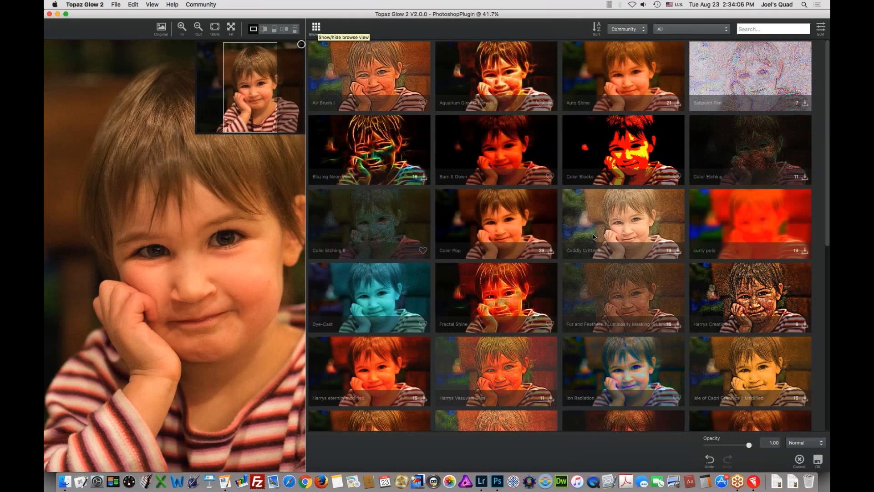
left_click(604, 223)
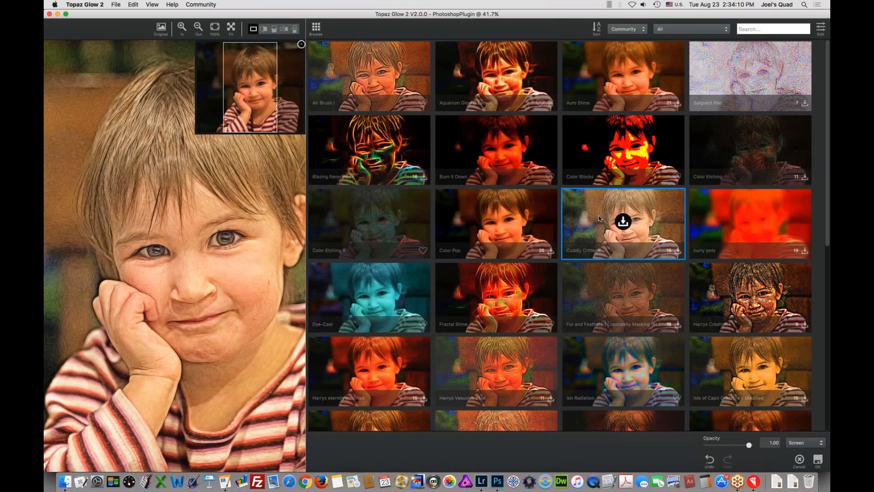
left_click(316, 29)
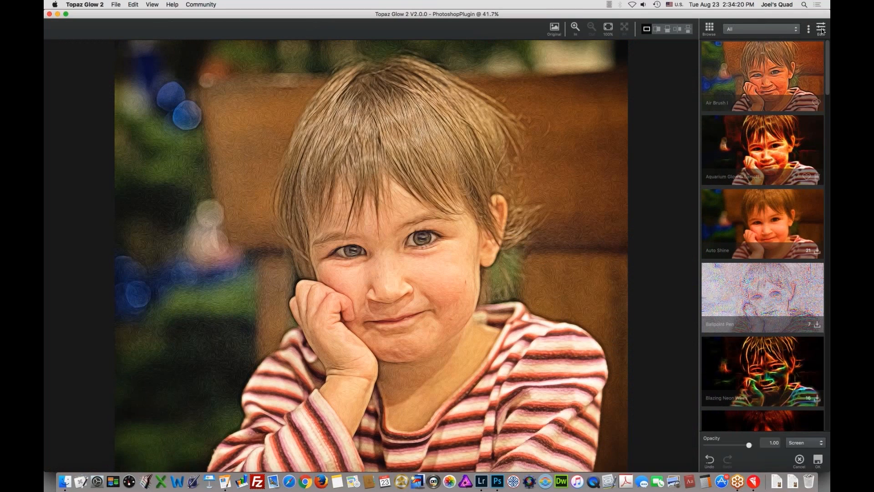
Step: Apply the Air Brush I preset and review its primary glow, secondary glow and finishing settings
left_click(769, 72)
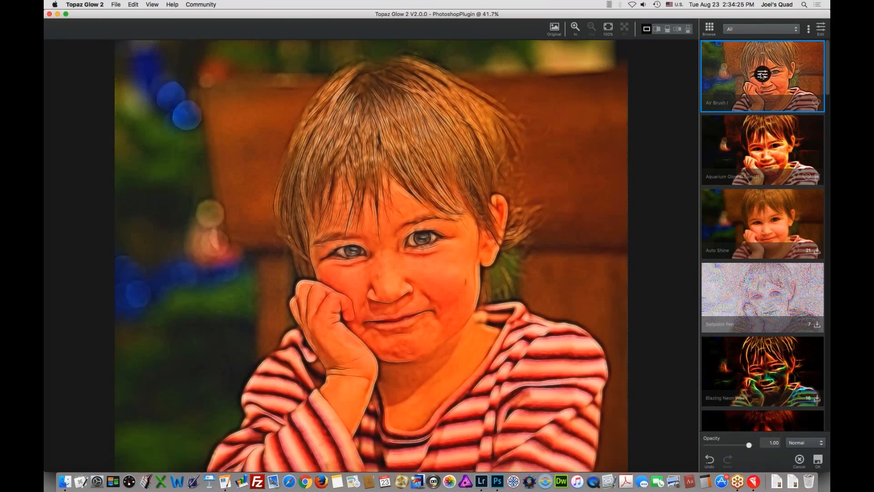
left_click(763, 75)
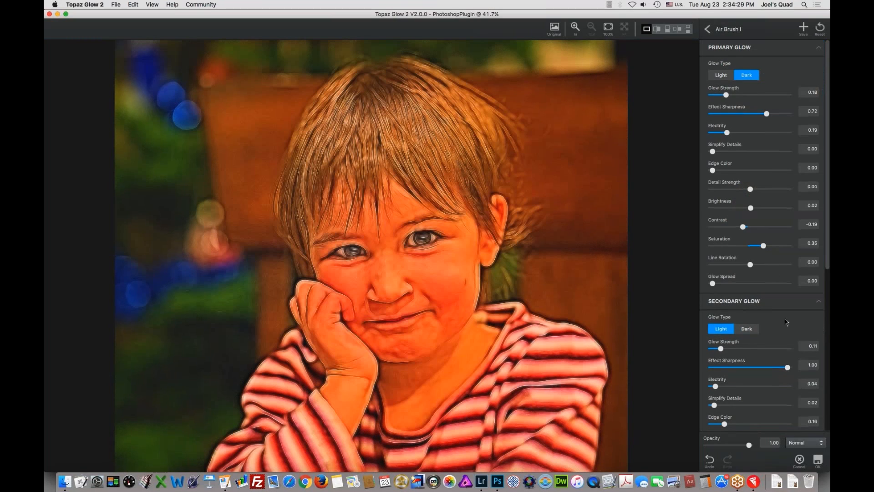
scroll(785, 318, "down", 10)
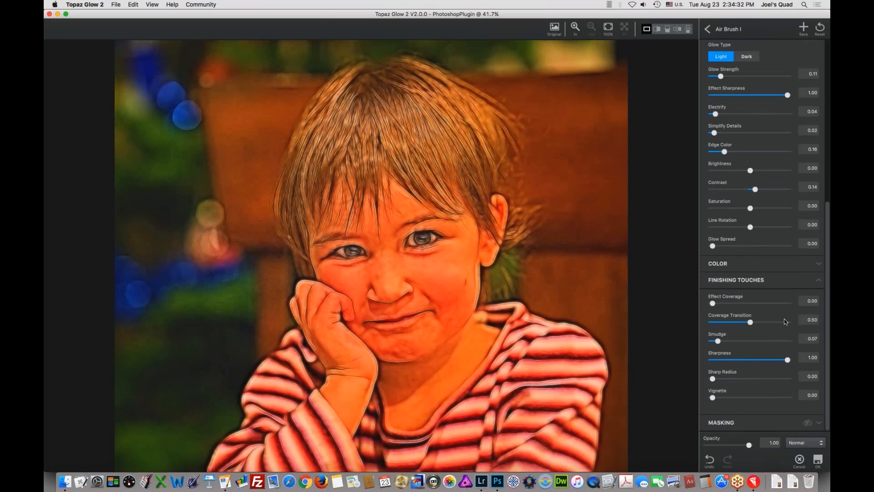
scroll(785, 321, "up", 6)
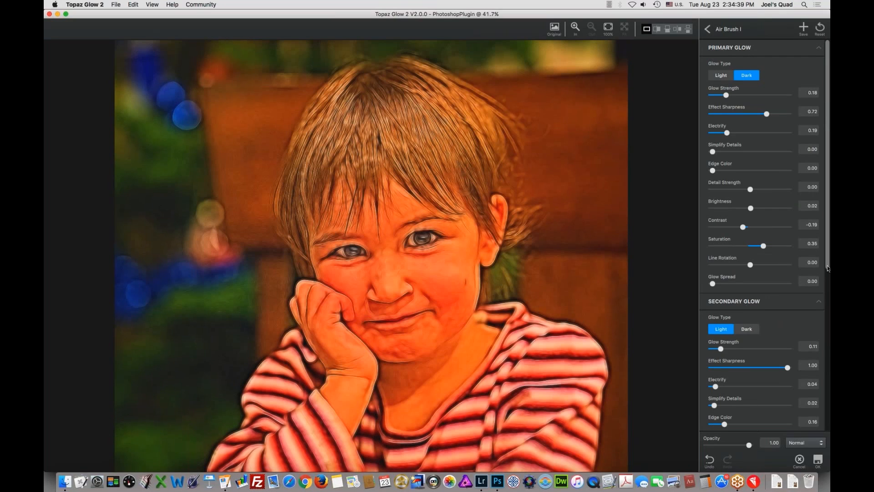
scroll(827, 285, "down", 2)
scroll(826, 286, "down", 5)
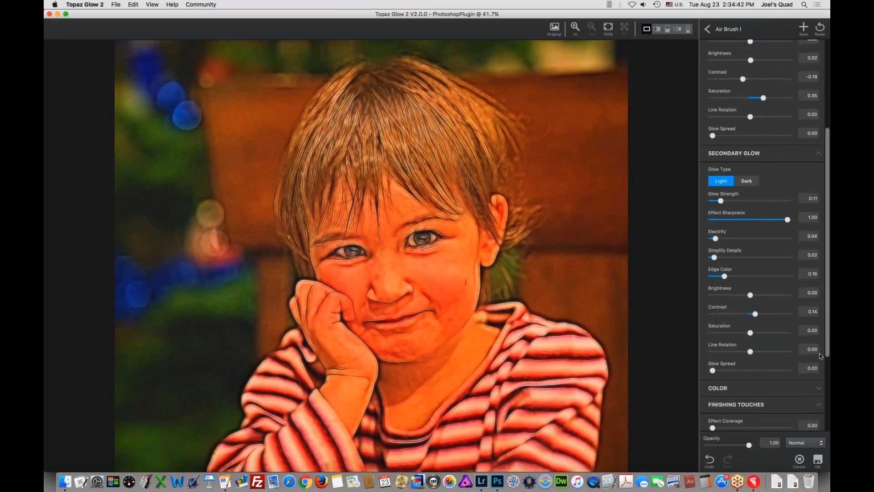
scroll(819, 354, "up", 5)
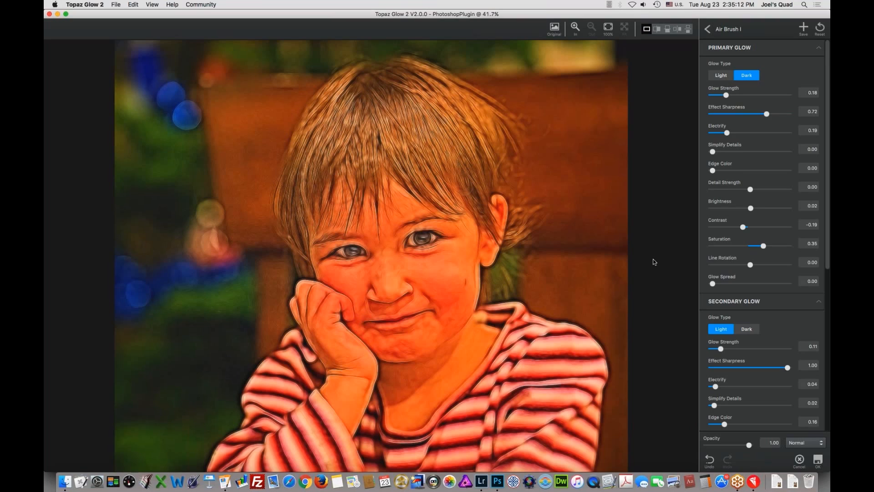
Step: Reset the Air Brush I settings, zoom in on the portrait, and fit the preview to the window again
left_click(822, 28)
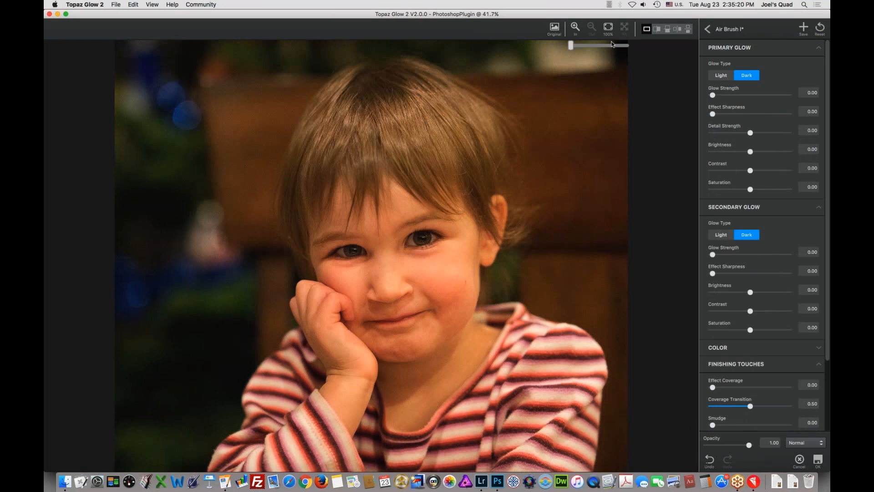
left_click(569, 47)
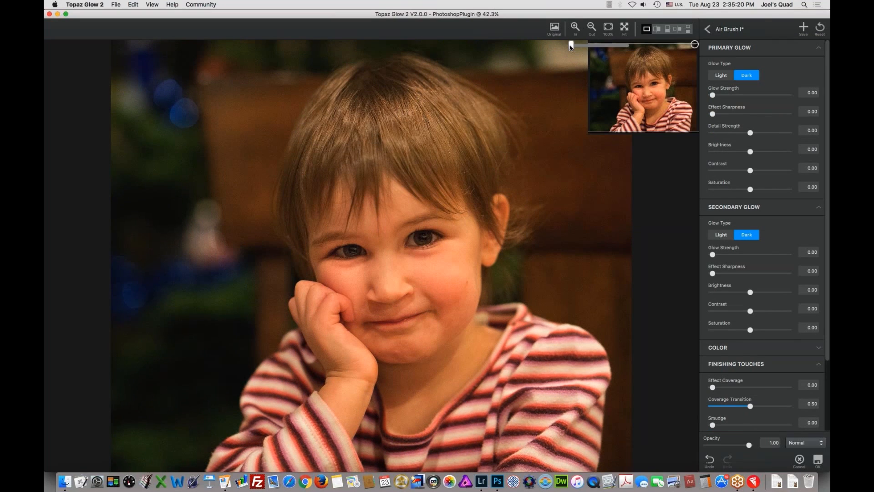
left_click_drag(570, 47, 591, 48)
left_click(625, 28)
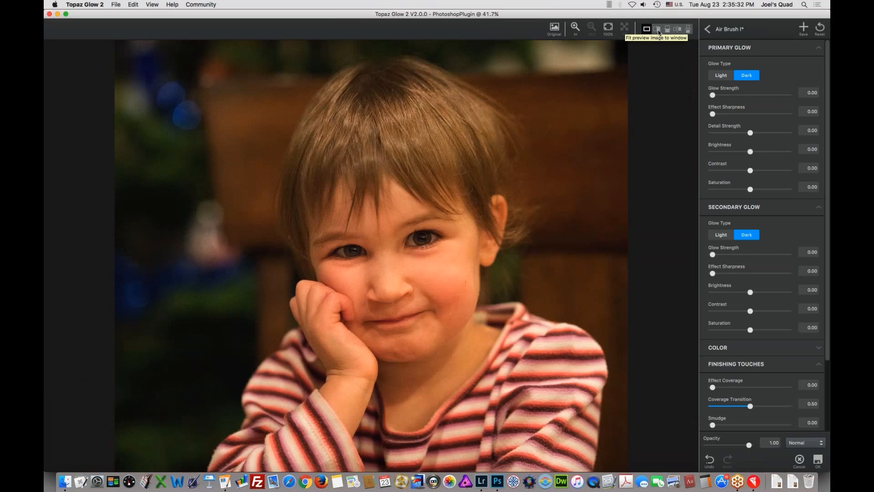
Step: Apply the Aquarium Glow preset and compare it with the original in split and side-by-side views
left_click(707, 30)
left_click(750, 134)
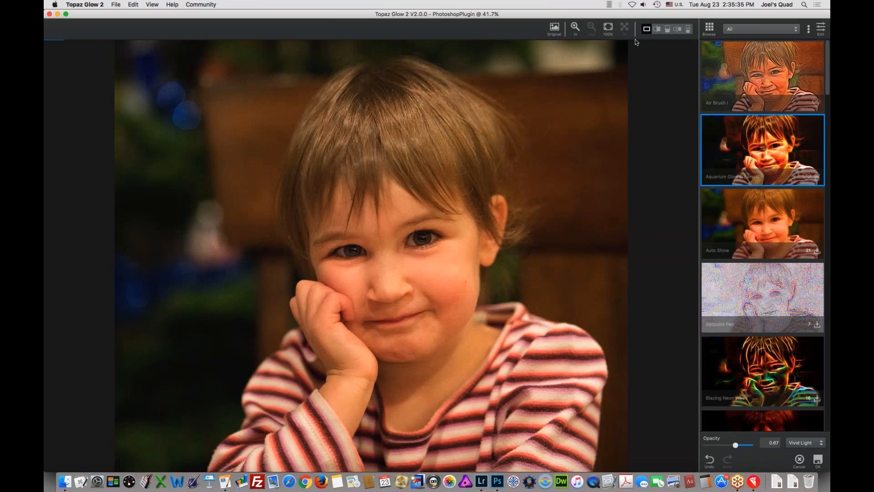
left_click(657, 30)
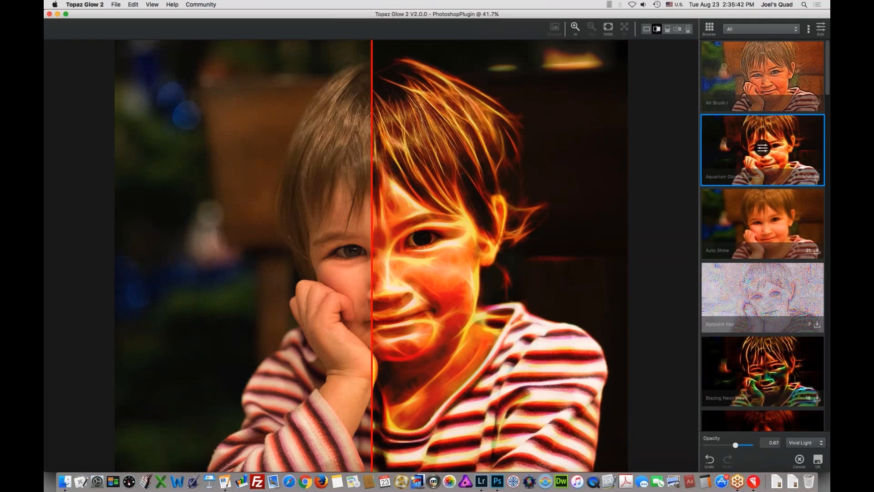
left_click_drag(372, 82, 409, 100)
left_click(677, 29)
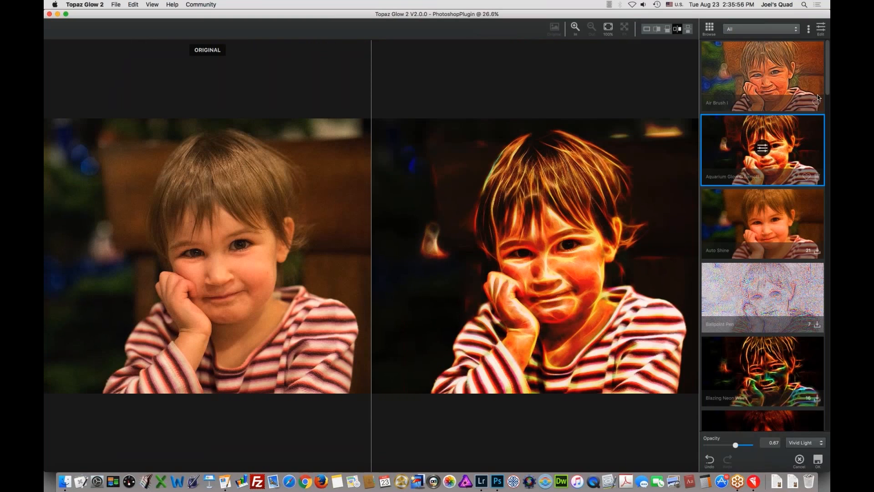
left_click_drag(826, 89, 827, 160)
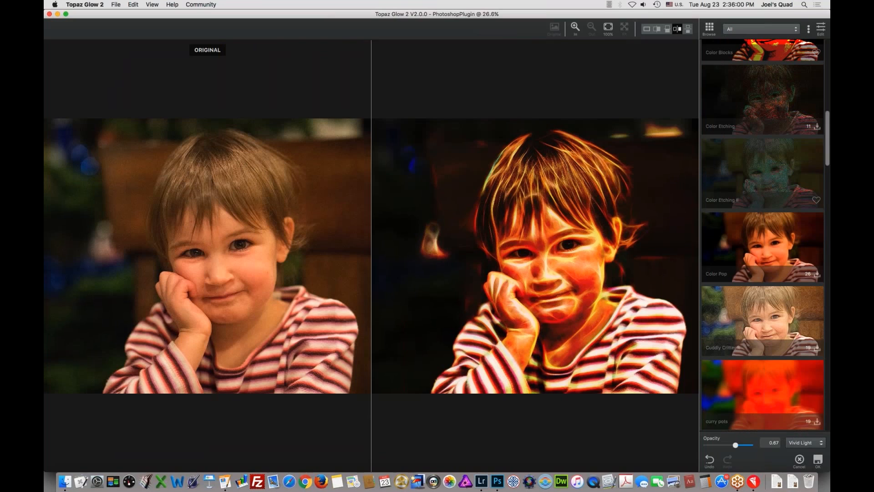
Step: Reset all of the Aquarium Glow preset's settings and return to the single-image preview
left_click(818, 29)
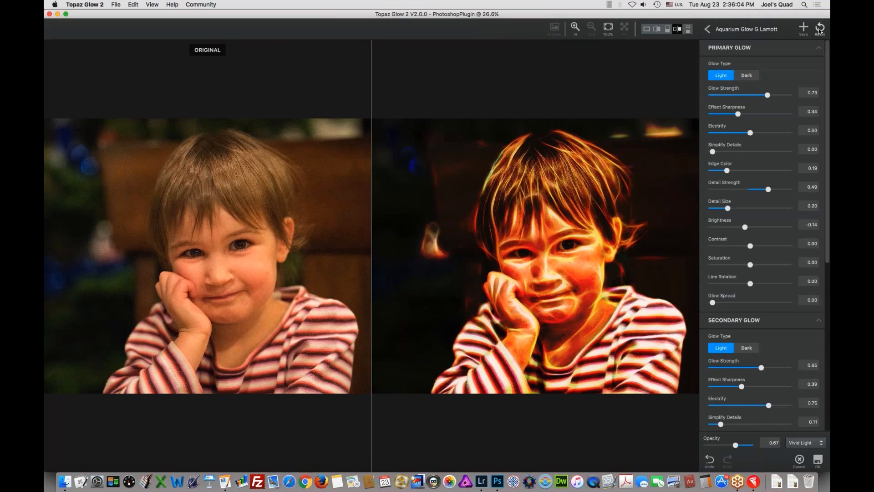
left_click(819, 29)
left_click(647, 30)
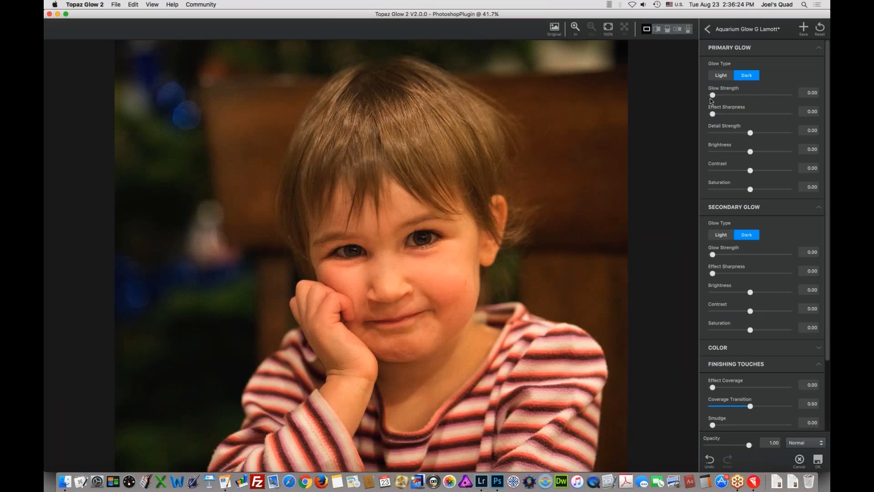
Step: Set the primary glow strength to 0.40 and the blend mode to Screen, and compare the result with the original
left_click_drag(713, 96, 737, 96)
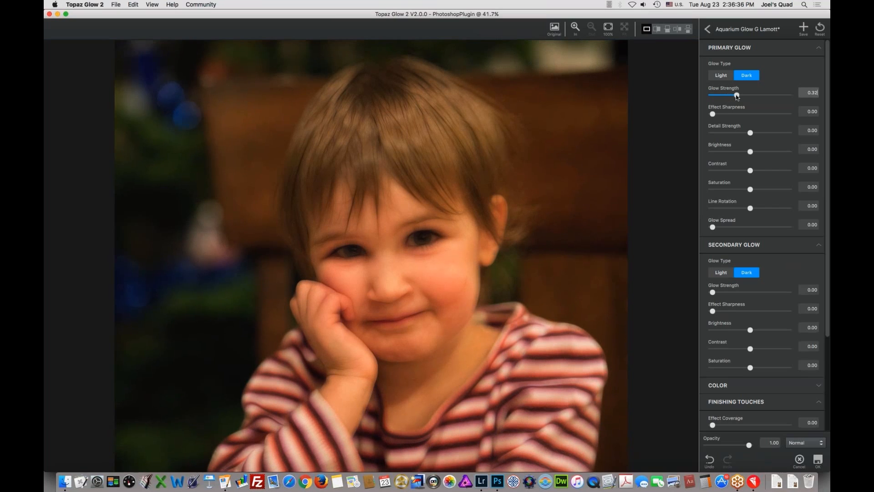
left_click_drag(738, 96, 743, 95)
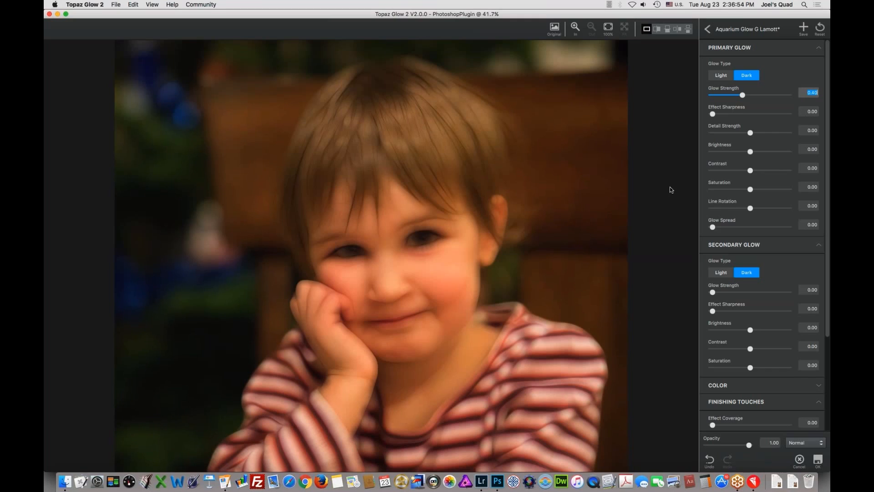
left_click(805, 444)
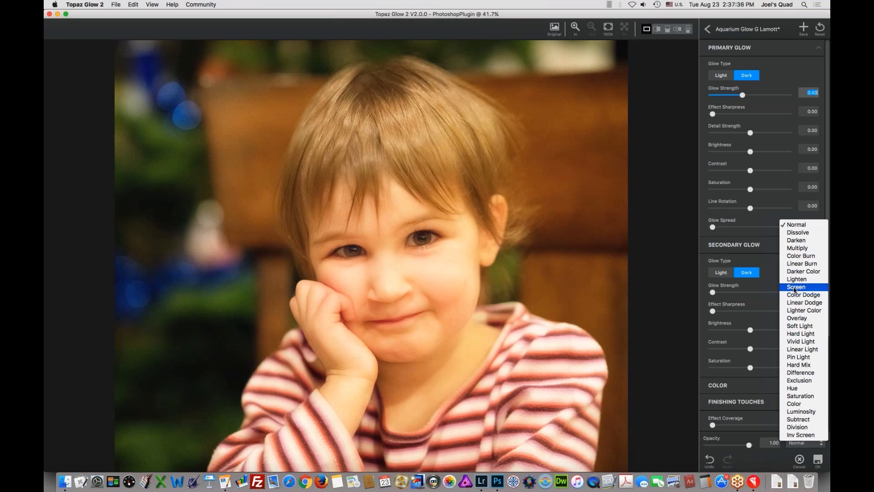
left_click(795, 287)
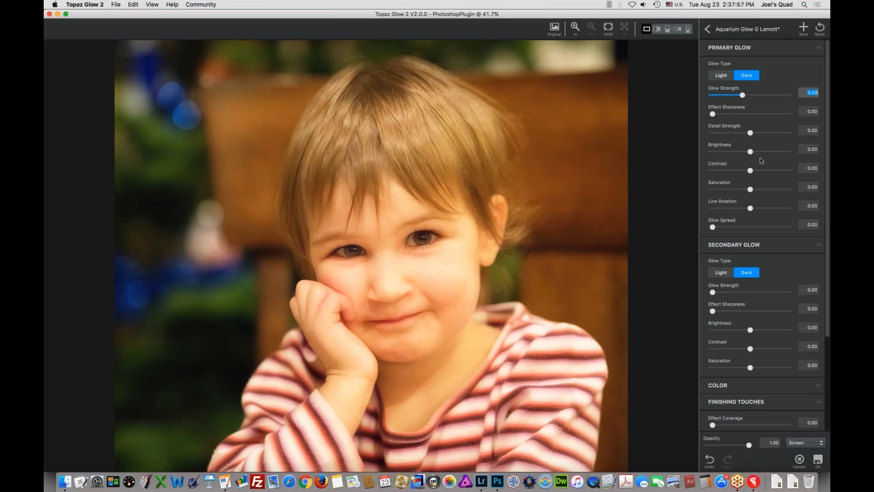
key("space")
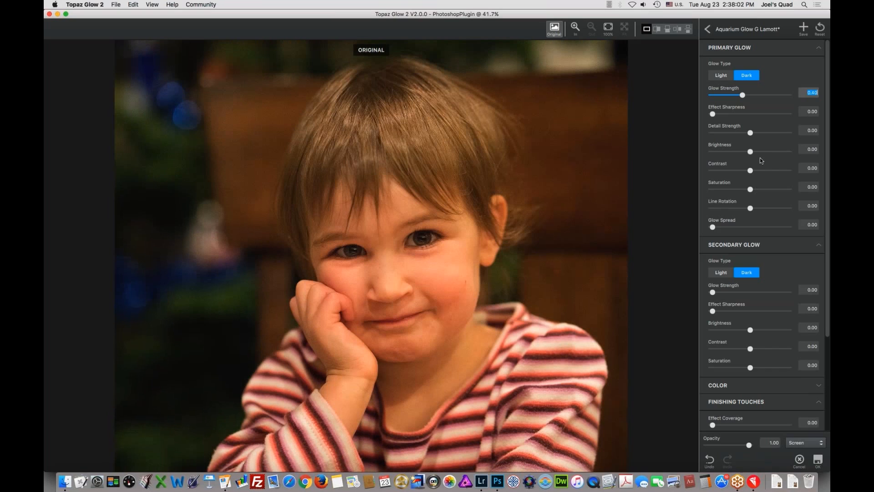
key("space")
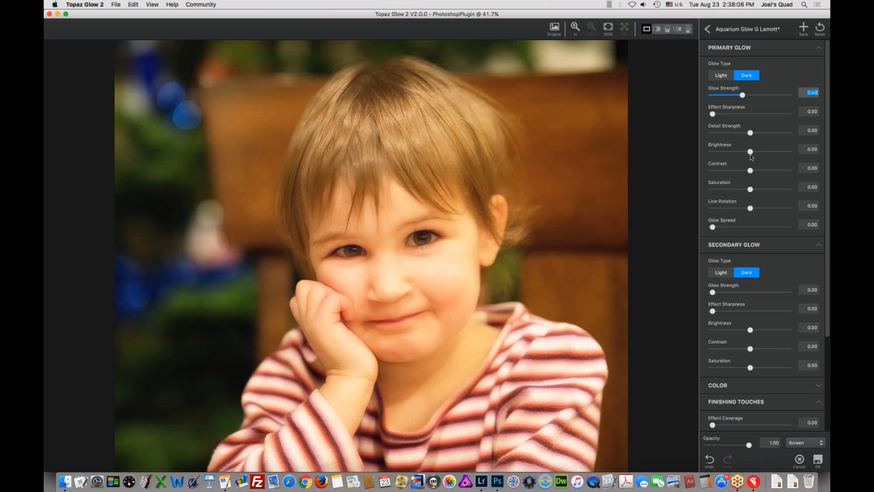
Step: Set the primary glow's brightness to -0.09 and its glow type to Light, and review the remaining settings
left_click_drag(752, 153, 747, 154)
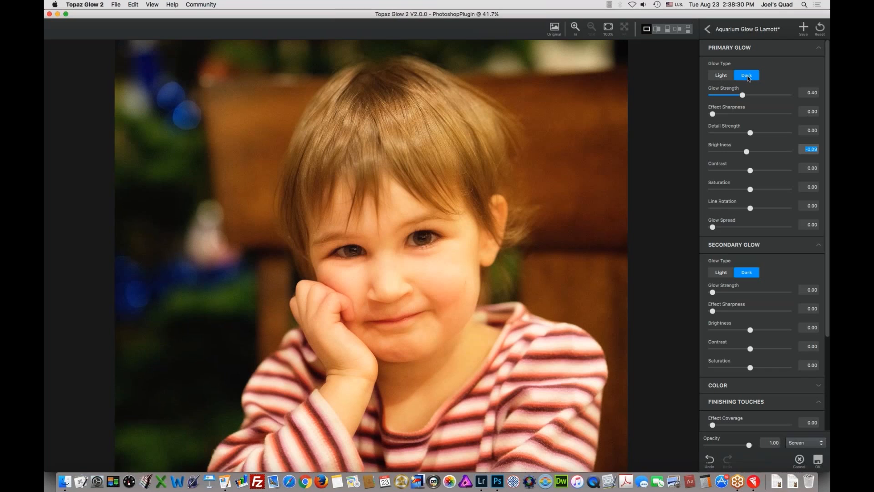
left_click(724, 76)
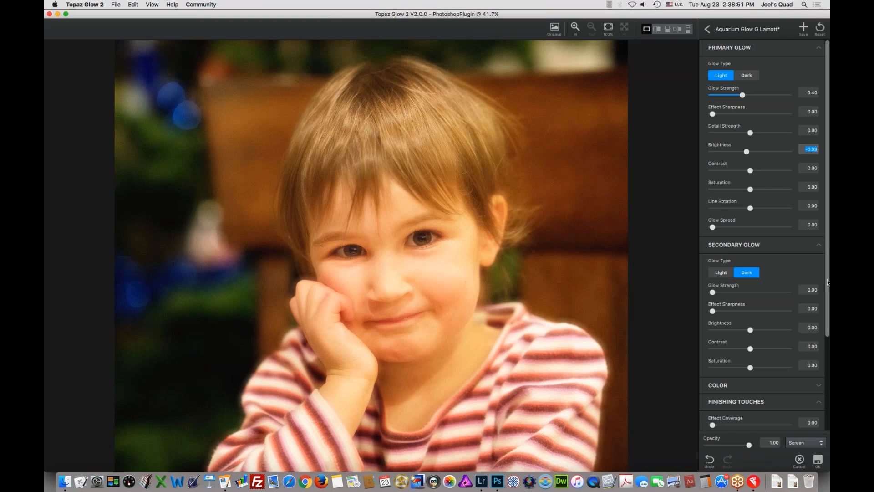
scroll(827, 304, "down", 5)
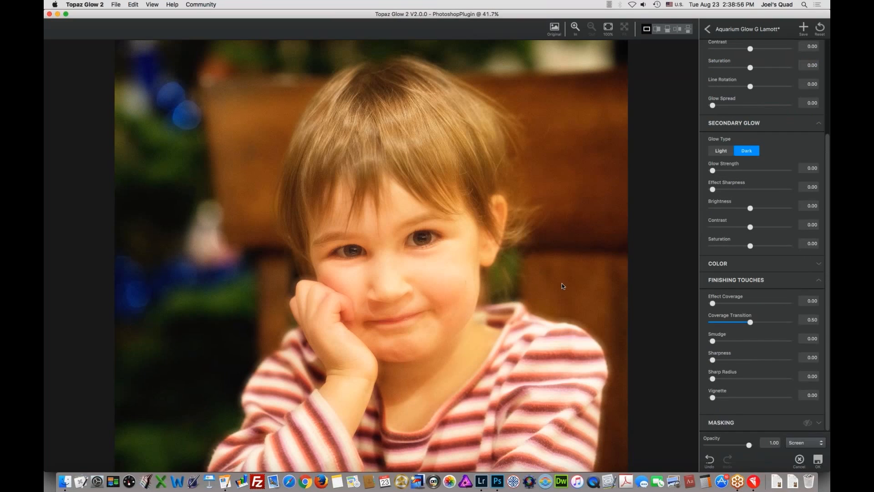
Step: Zoom in on the child's face and compare the glow effect with the original image
mouse_move(575, 28)
left_click_drag(571, 44, 584, 47)
left_click(381, 275)
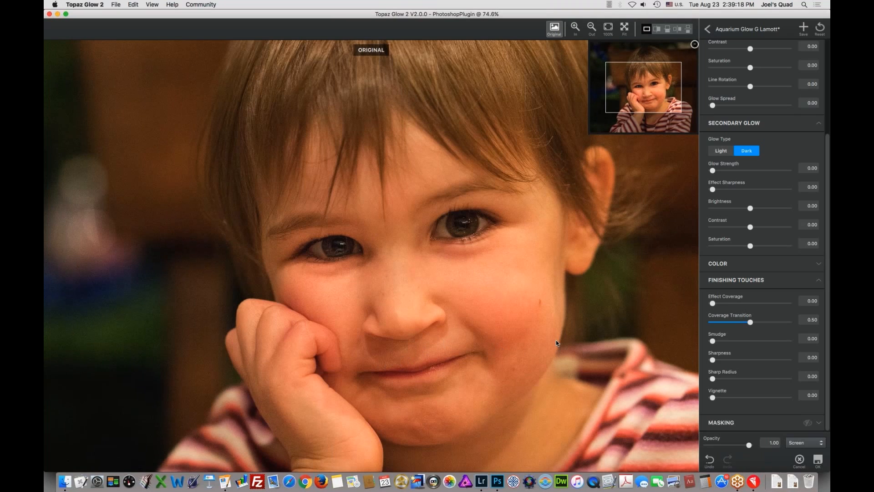
key("space")
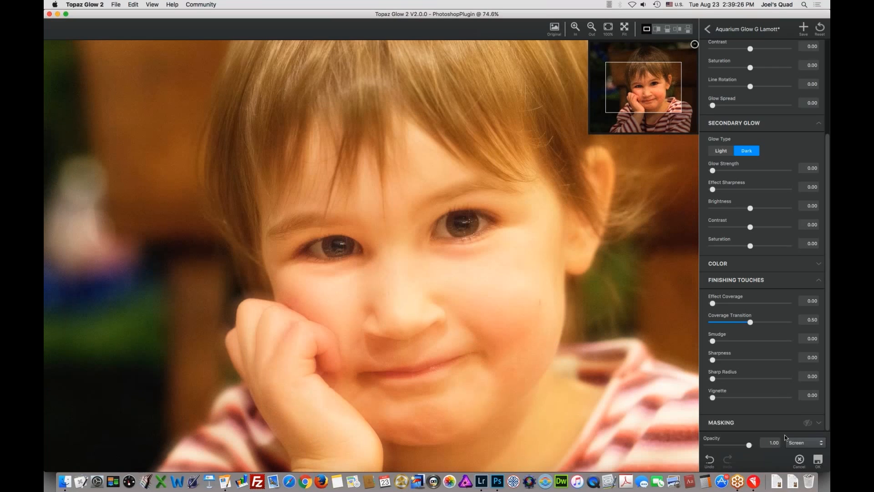
Step: Try a spot mask, shaping it into a tilted ellipse over the child's eyes and nose and raising its Color Aware amount
left_click(818, 425)
left_click(818, 425)
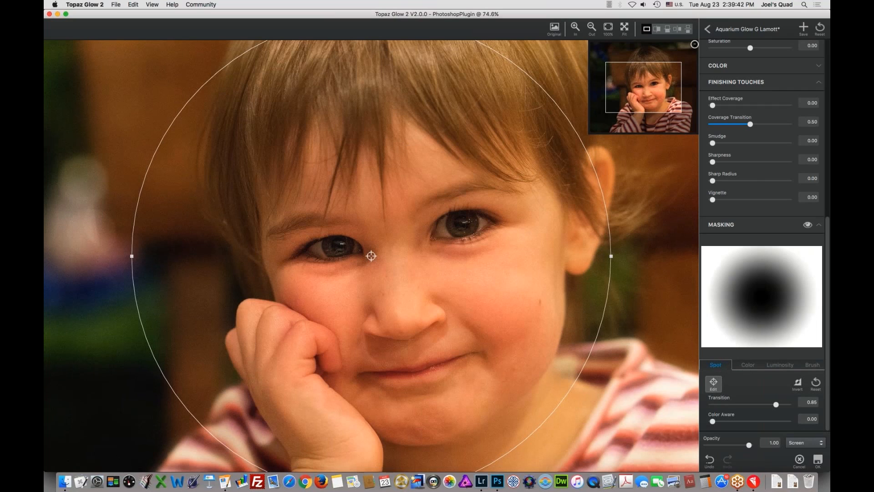
left_click_drag(129, 256, 191, 258)
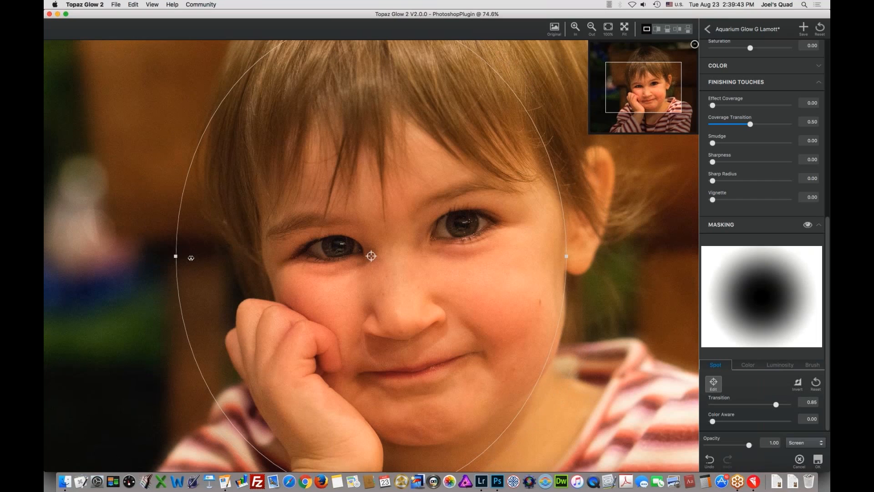
left_click_drag(191, 258, 242, 256)
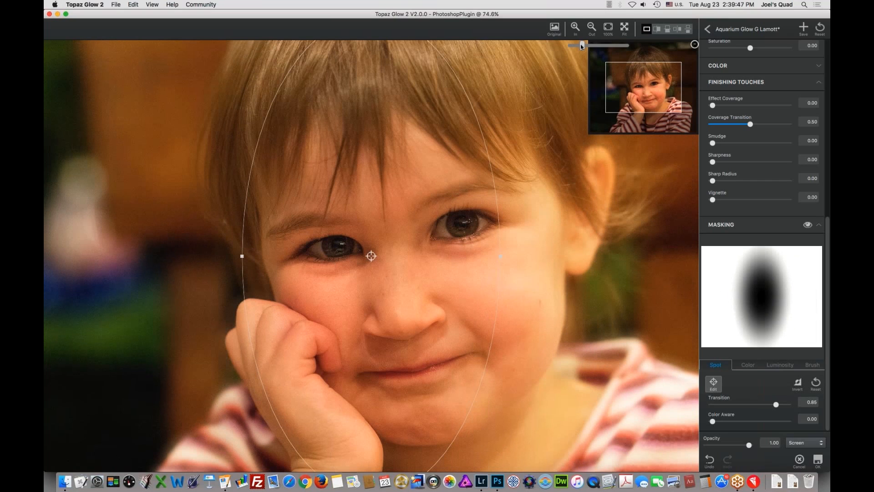
left_click_drag(580, 45, 570, 46)
left_click_drag(372, 118, 375, 186)
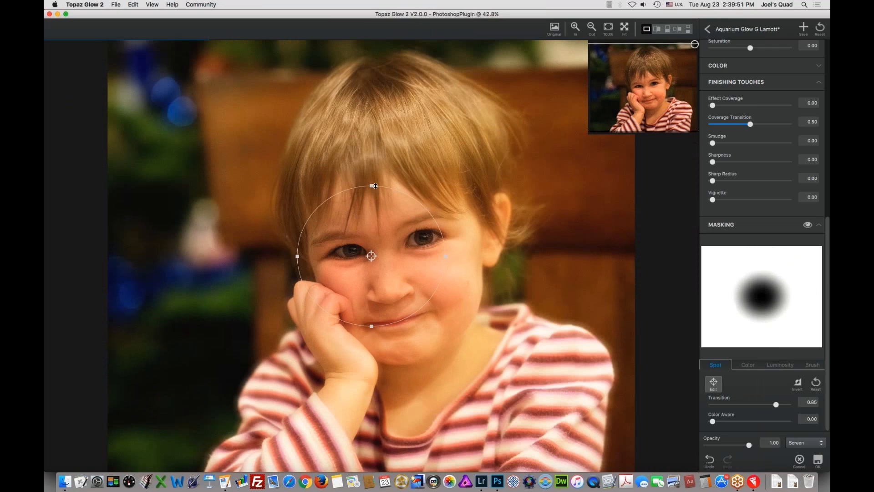
left_click_drag(371, 256, 392, 266)
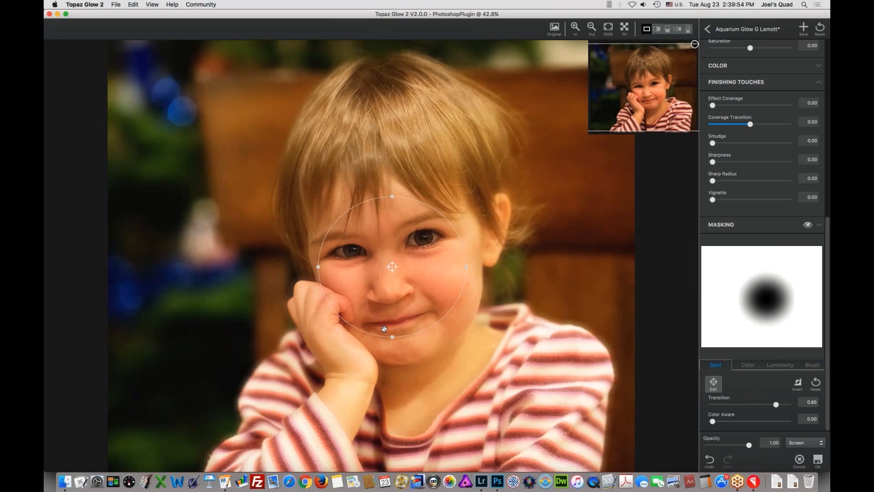
left_click_drag(393, 332, 407, 343)
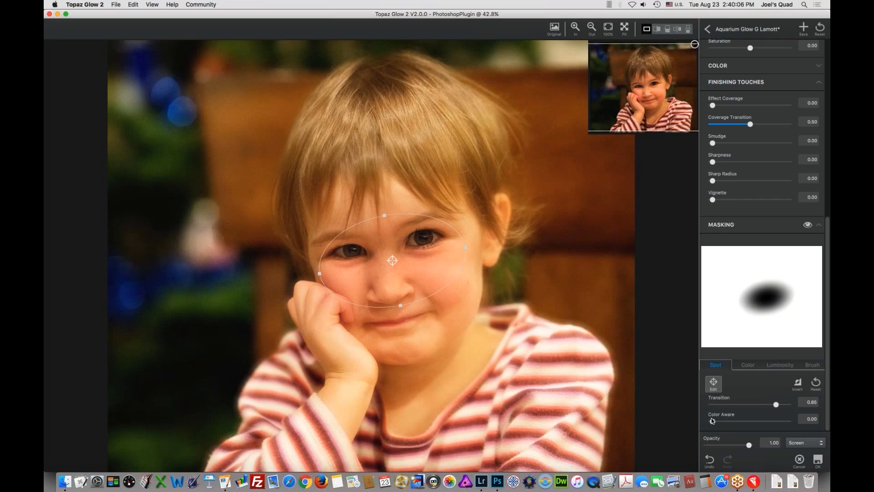
left_click_drag(713, 420, 778, 421)
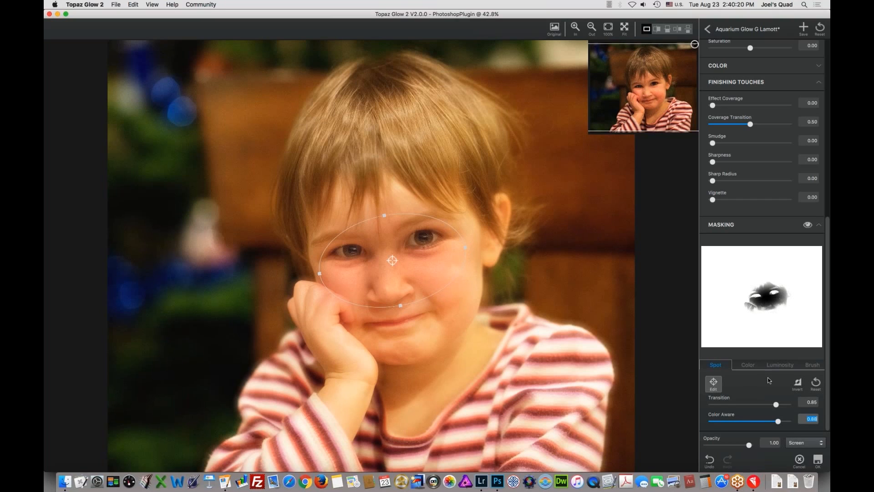
Step: Switch masking to a black brush with radius 0.03, strength 0.29 and hardness 0.60
left_click(813, 366)
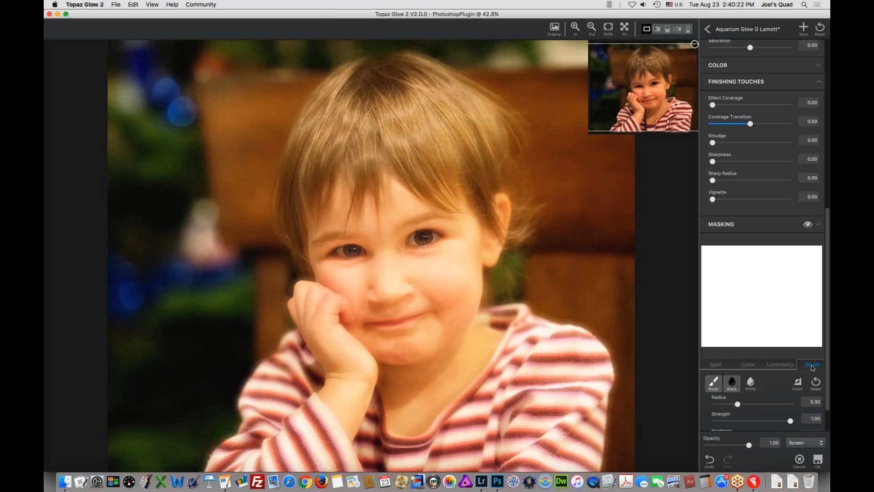
left_click(732, 383)
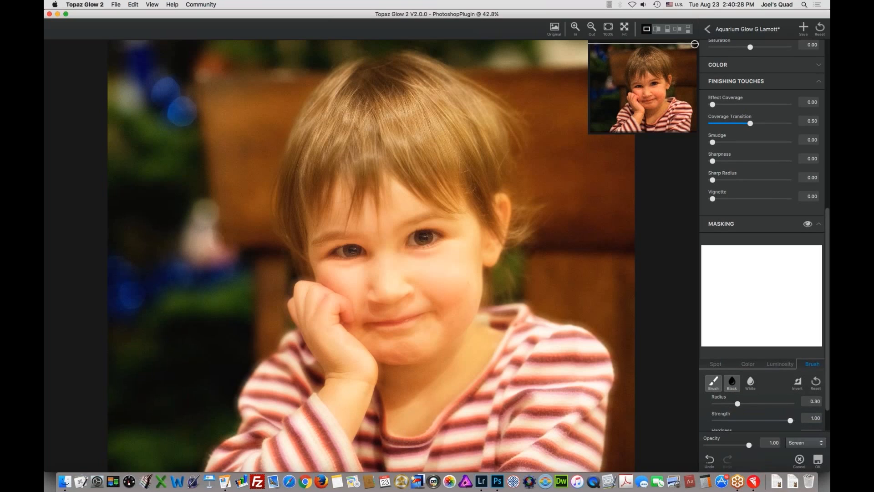
scroll(827, 399, "down", 2)
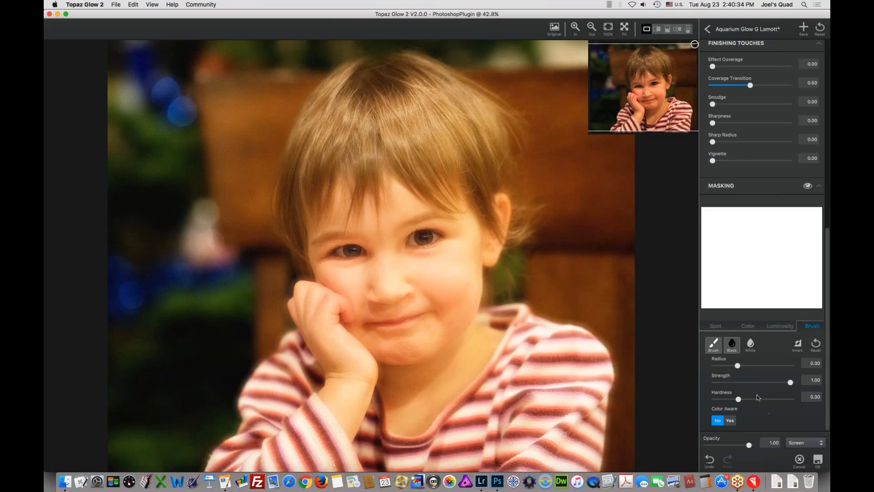
left_click_drag(738, 366, 719, 368)
left_click_drag(716, 368, 716, 367)
left_click_drag(792, 385, 741, 384)
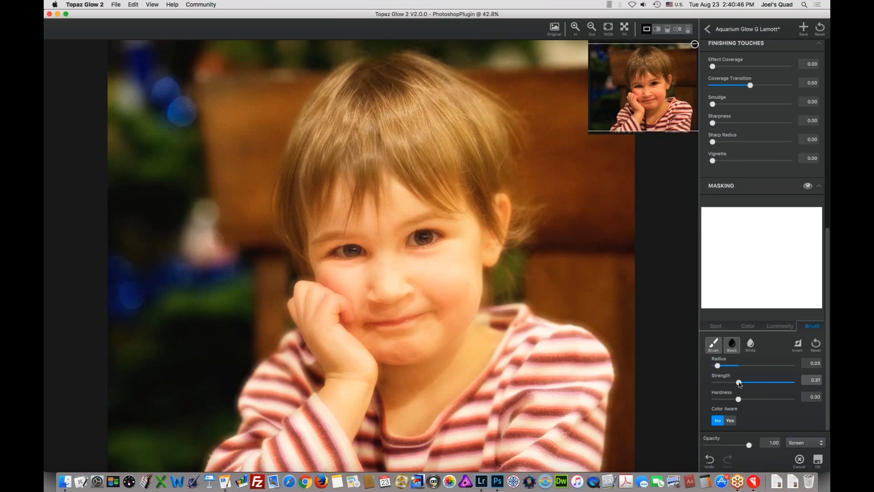
left_click_drag(739, 385, 738, 386)
left_click(738, 399)
left_click_drag(738, 399, 760, 399)
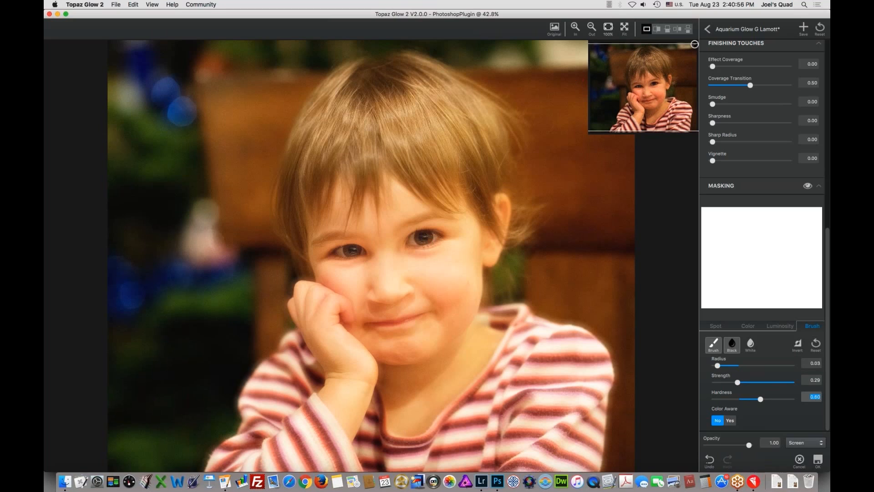
Step: Brush the glow off both of the child's eyes, and off the lips with Color Aware set to Yes
left_click_drag(570, 48, 576, 48)
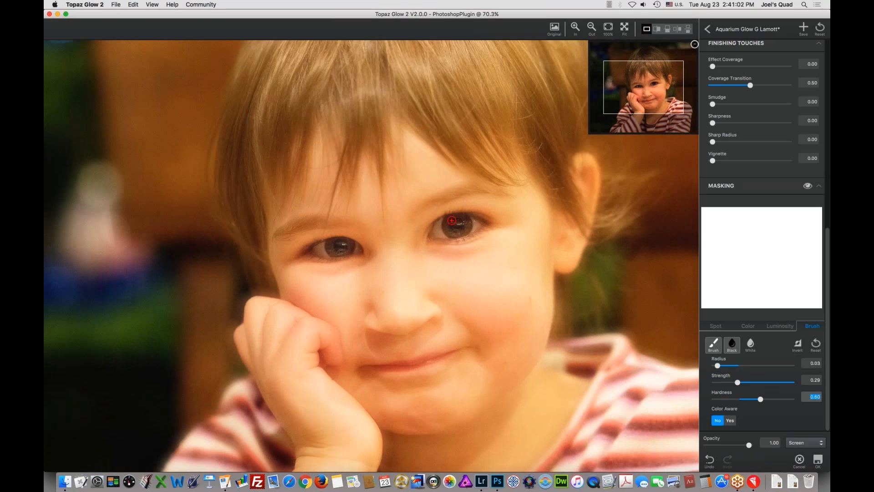
mouse_move(447, 219)
left_mouse_down()
mouse_move(473, 214)
mouse_move(487, 232)
mouse_move(440, 241)
mouse_move(474, 235)
mouse_move(486, 224)
mouse_move(474, 215)
left_mouse_up()
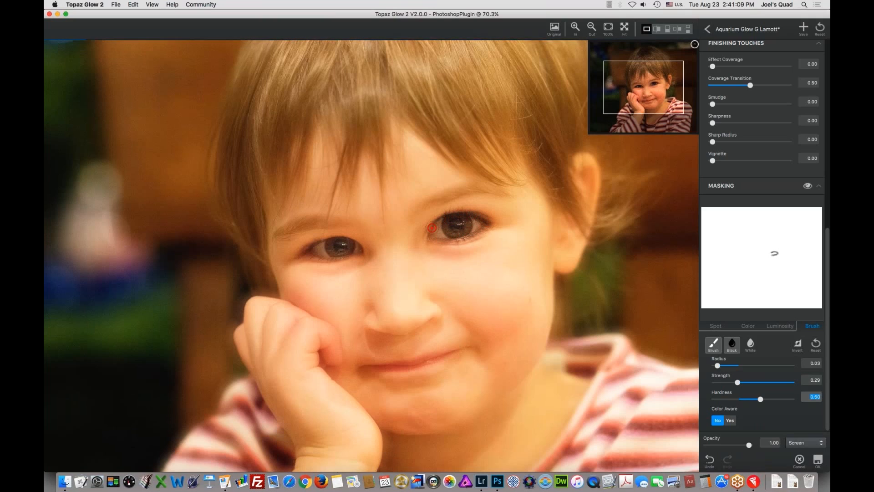
mouse_move(460, 230)
left_mouse_down()
mouse_move(453, 226)
mouse_move(458, 238)
left_mouse_up()
left_click(334, 247)
mouse_move(332, 242)
left_mouse_down()
mouse_move(302, 246)
mouse_move(319, 262)
mouse_move(348, 261)
mouse_move(340, 234)
mouse_move(307, 254)
mouse_move(314, 263)
mouse_move(361, 260)
left_mouse_up()
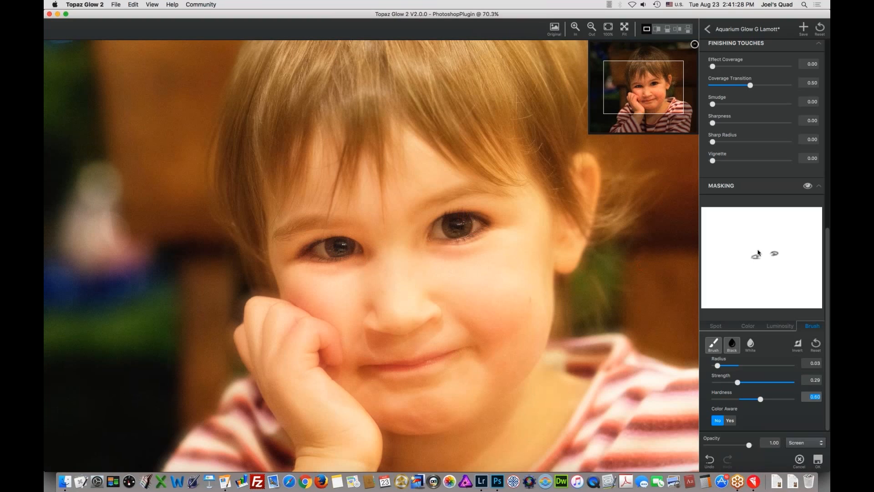
left_click(729, 422)
mouse_move(405, 369)
left_mouse_down()
mouse_move(386, 369)
mouse_move(451, 353)
mouse_move(368, 367)
left_mouse_up()
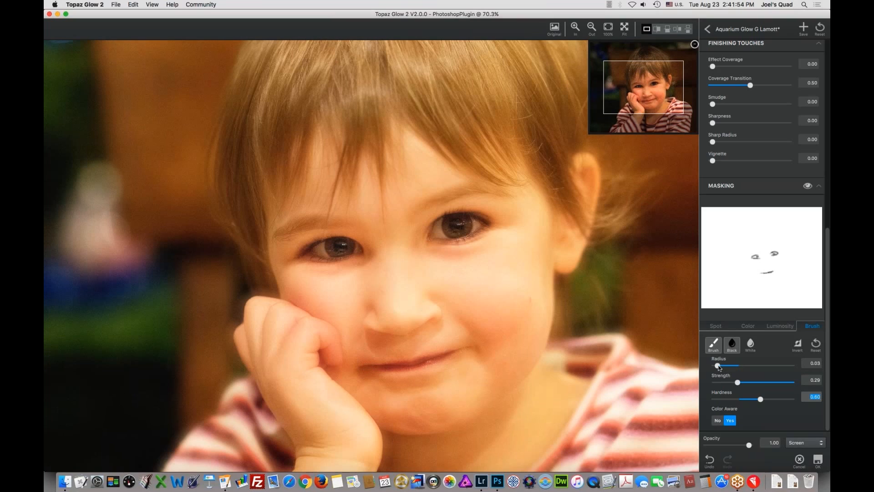
Step: Set the mask brush radius and strength to 0.20 each, and lightly reduce the glow on both cheeks and the nose
left_click_drag(719, 367, 731, 366)
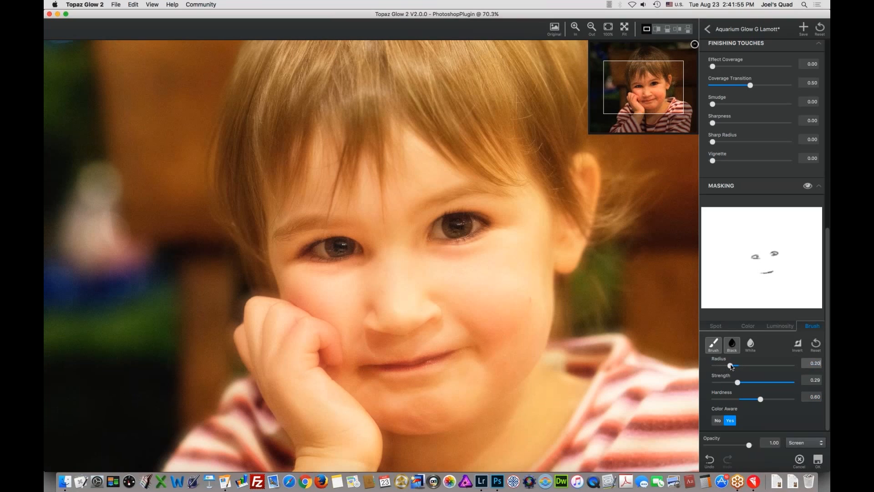
left_click_drag(737, 382, 732, 384)
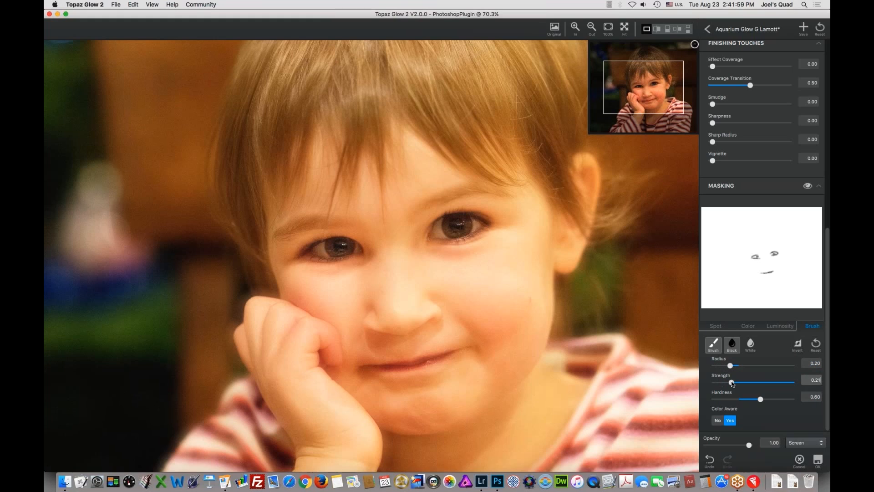
left_click_drag(731, 382, 731, 382)
left_click(482, 280)
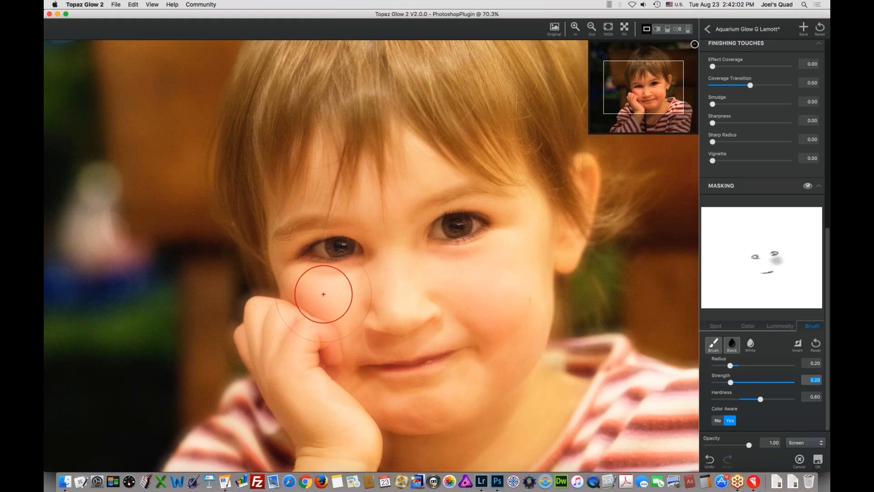
left_click(357, 291)
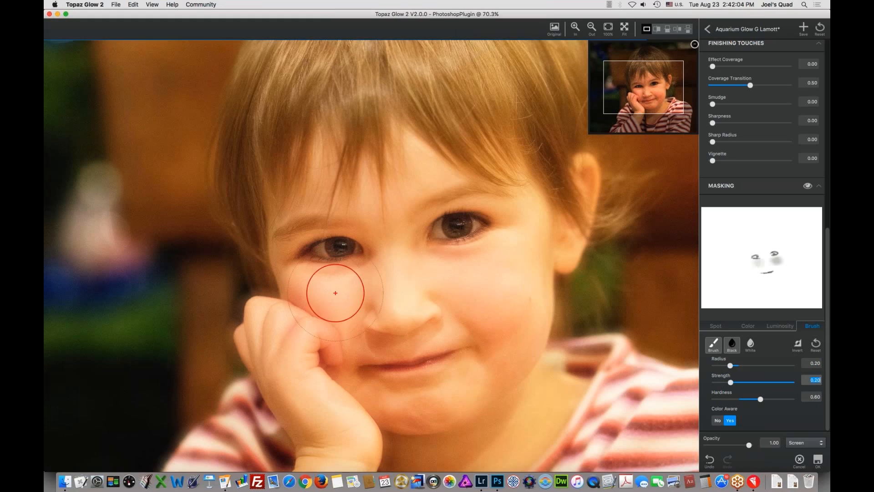
mouse_move(401, 283)
left_mouse_down()
mouse_move(408, 315)
mouse_move(409, 279)
mouse_move(408, 303)
left_mouse_up()
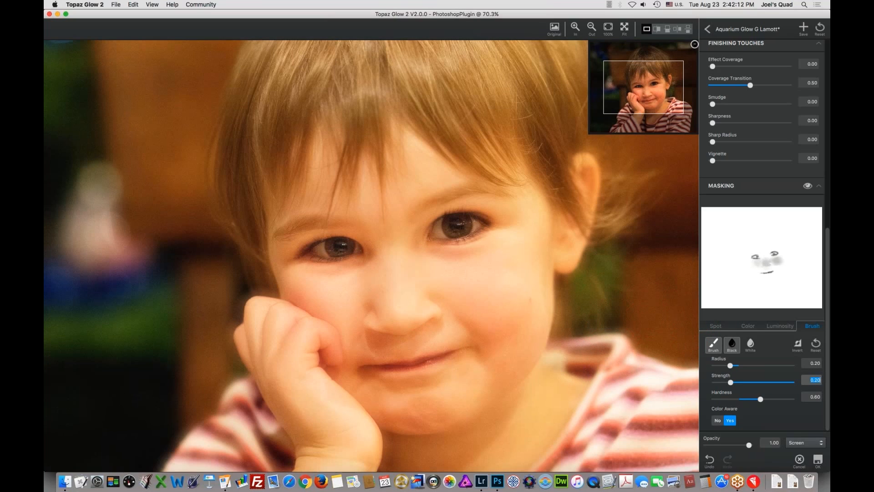
Step: Apply the masked glow to the Photoshop layer and compare it with the original by toggling the glow layer's visibility
left_click(624, 29)
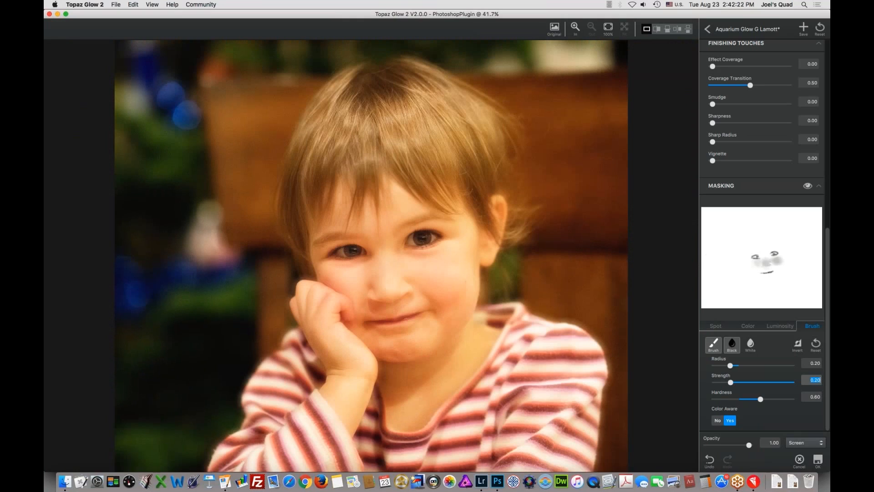
left_click(817, 461)
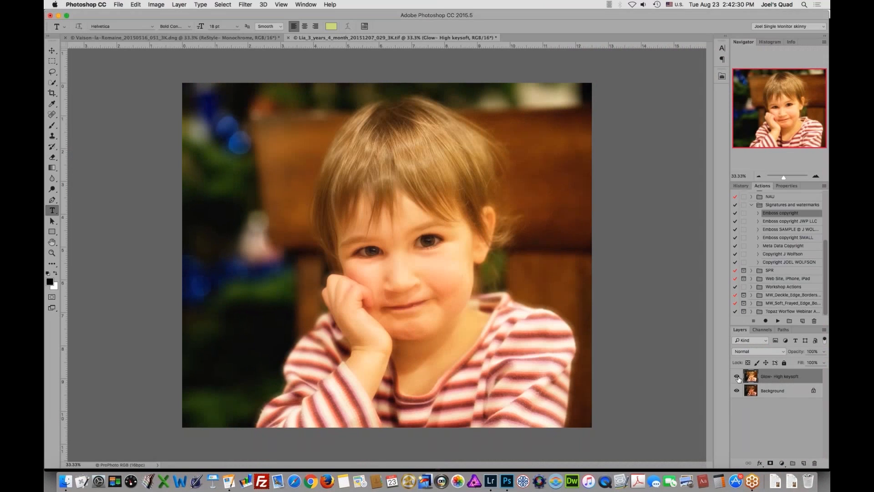
left_click(736, 378)
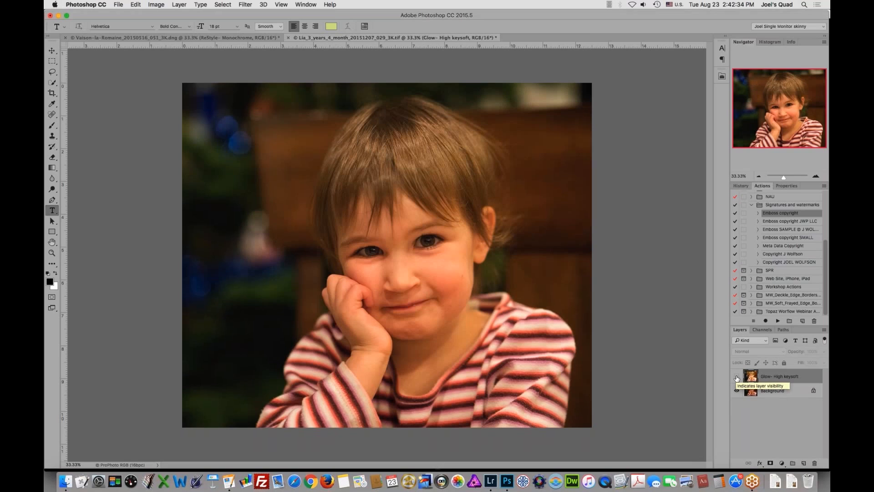
left_click(737, 377)
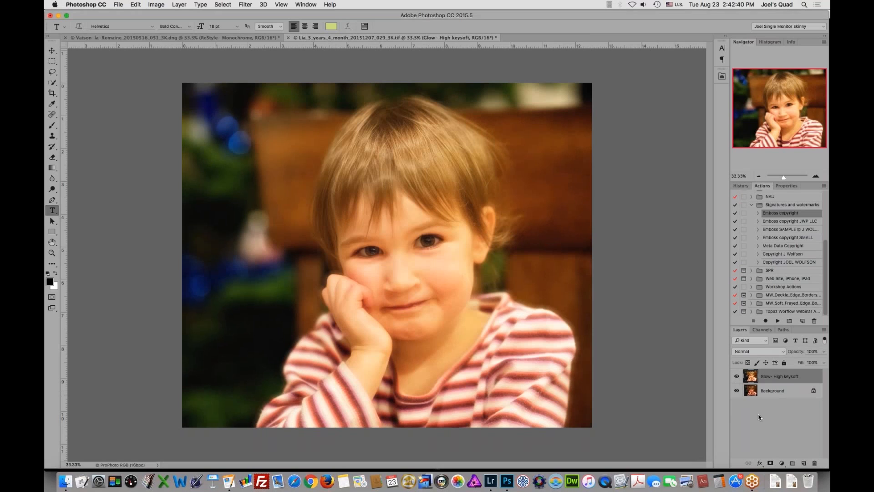
Step: Duplicate the Background layer and hide the Glow- High keysoft layer
left_click(774, 390)
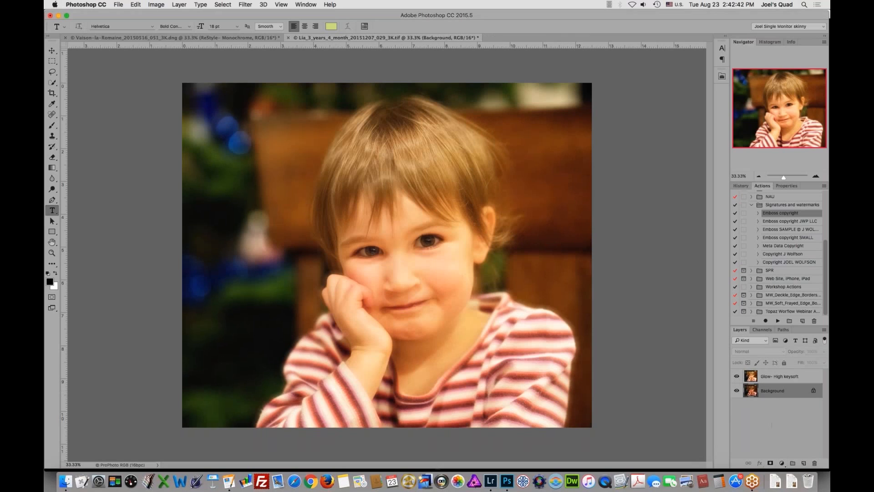
left_click_drag(781, 396, 804, 465)
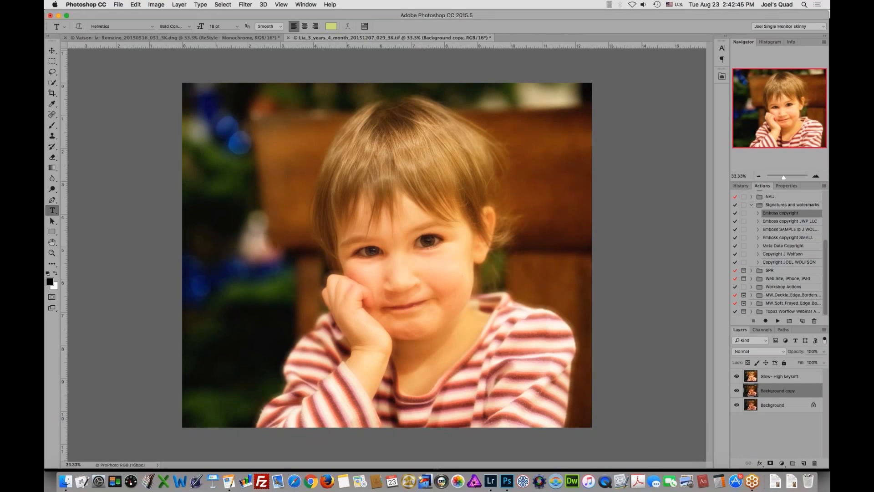
left_click(737, 376)
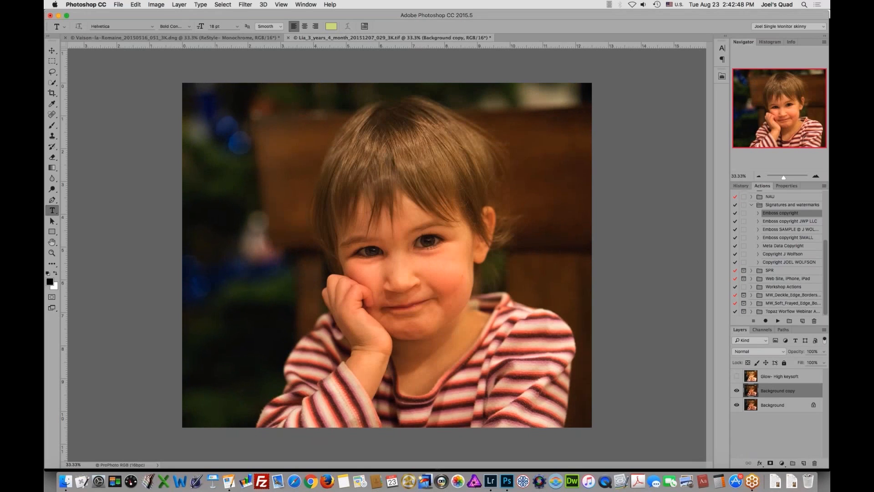
Step: Open the Background copy layer in Topaz Glow 2 and compare the Dark and Light primary glow types, keeping Light
left_click(246, 5)
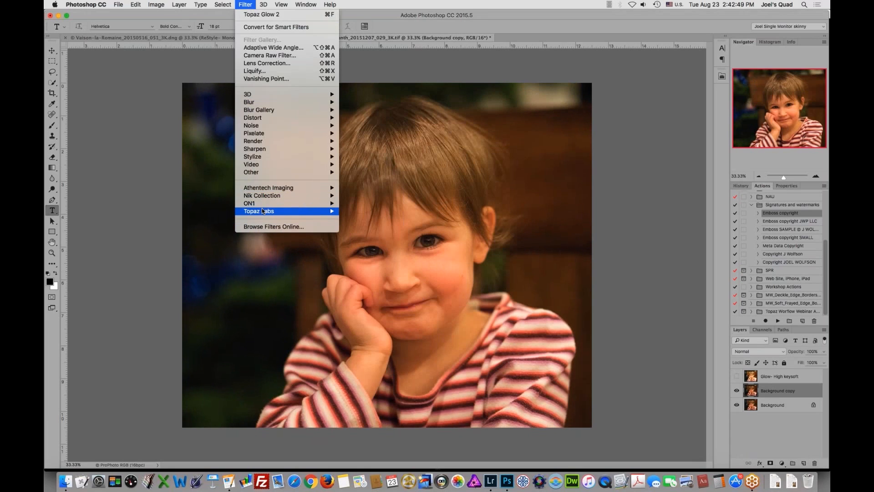
mouse_move(263, 211)
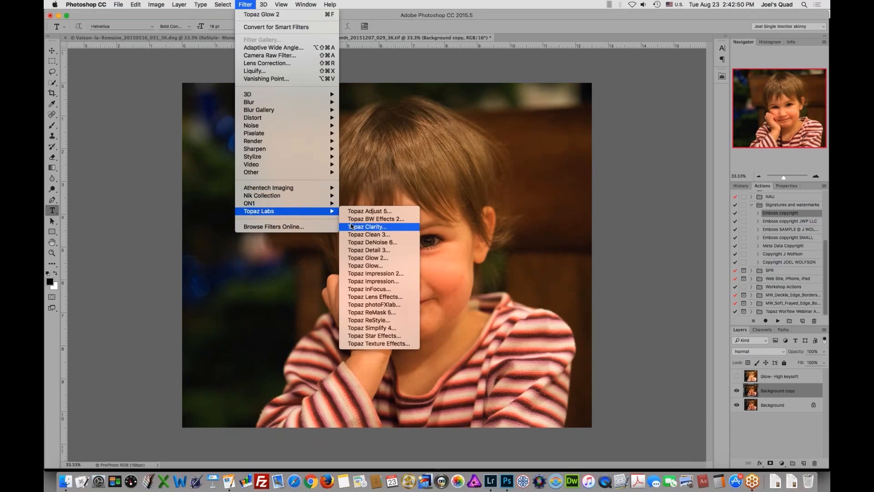
left_click(362, 258)
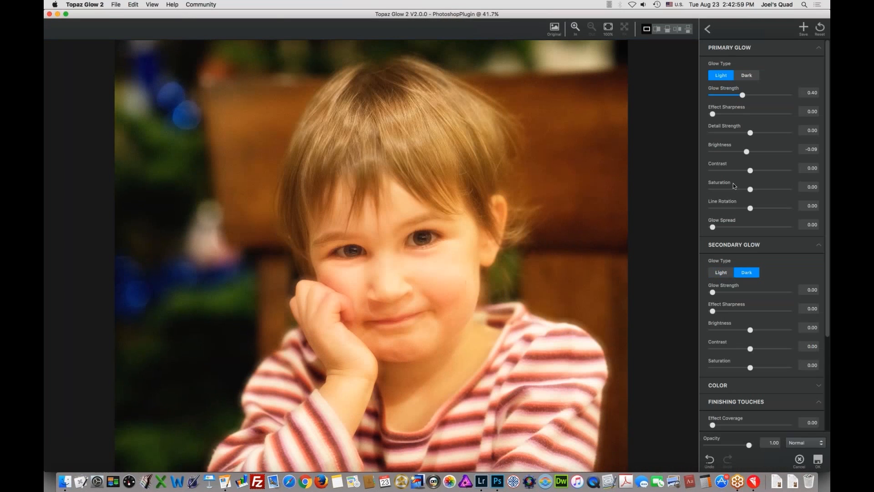
left_click(749, 76)
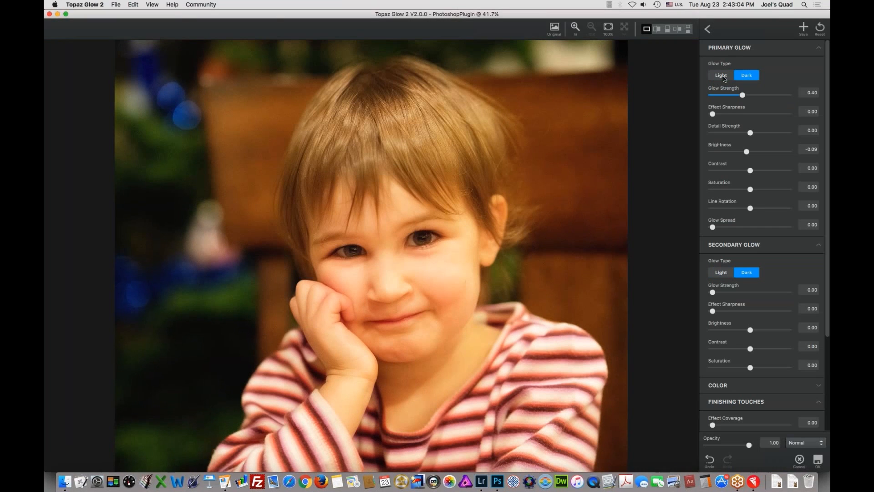
left_click(723, 75)
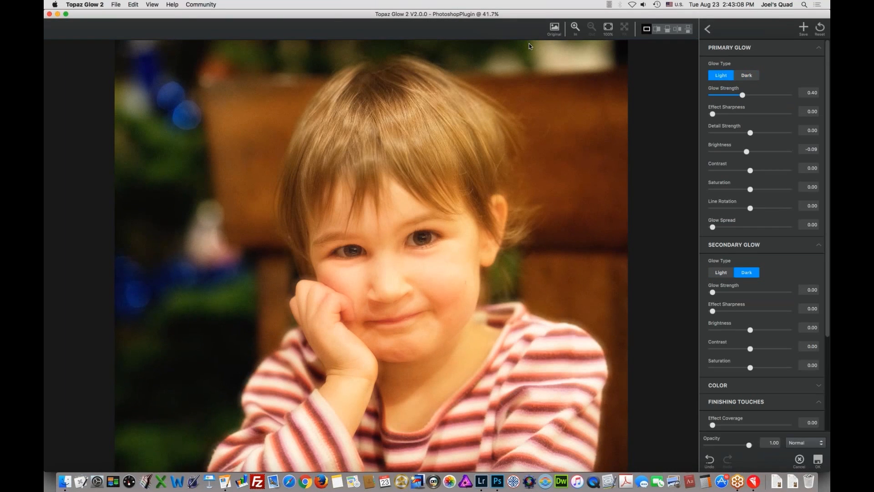
Step: Expand the effect browser into its larger grid view and filter the local presets to My Effects
left_click(707, 29)
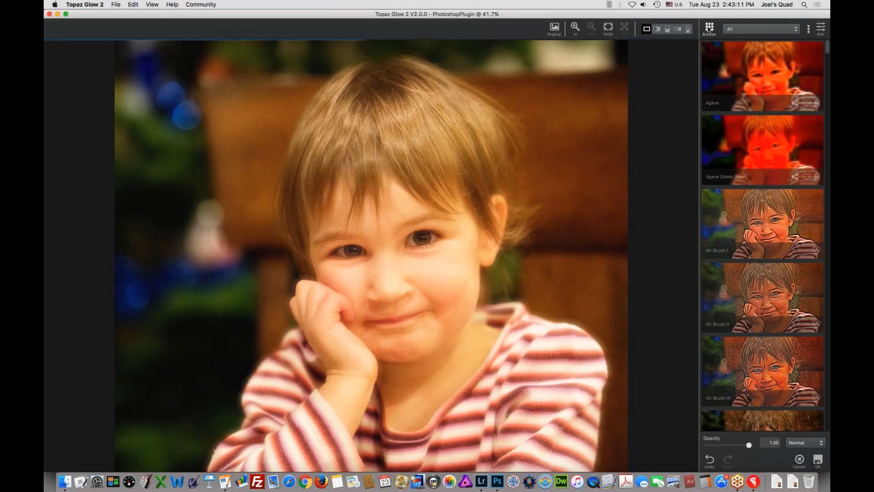
left_click(709, 29)
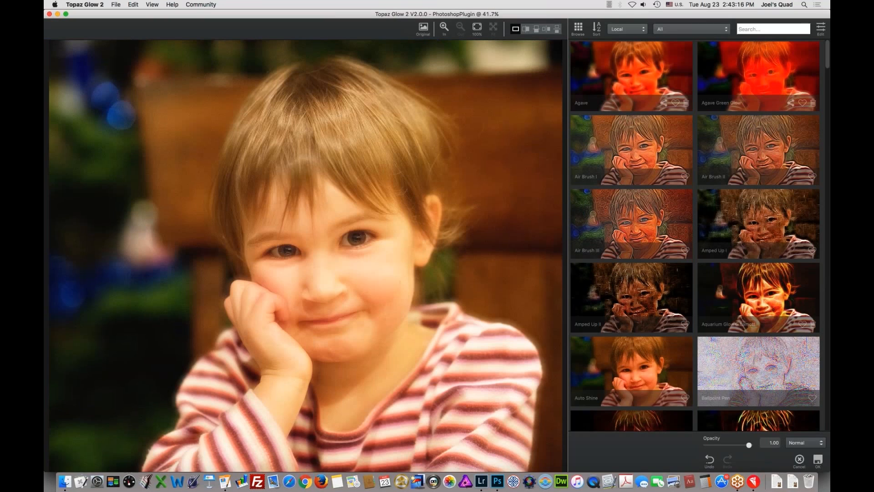
left_click(677, 29)
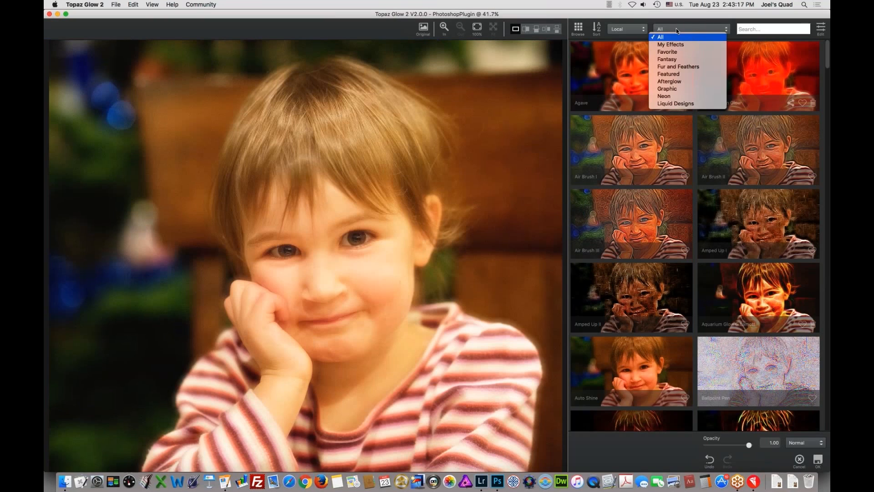
left_click(675, 45)
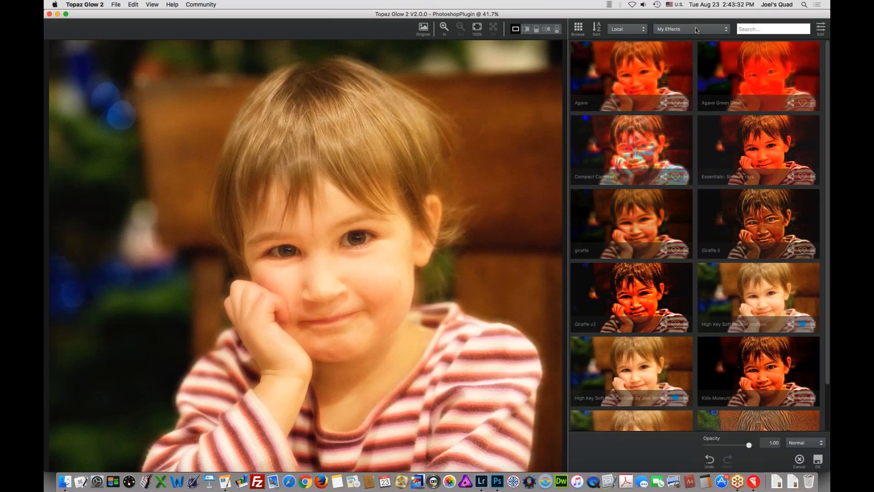
Step: Save the current glow settings as a favorite effect in My Effects, named High Key Soft Portrait by followed by the photographer's name
left_click(820, 28)
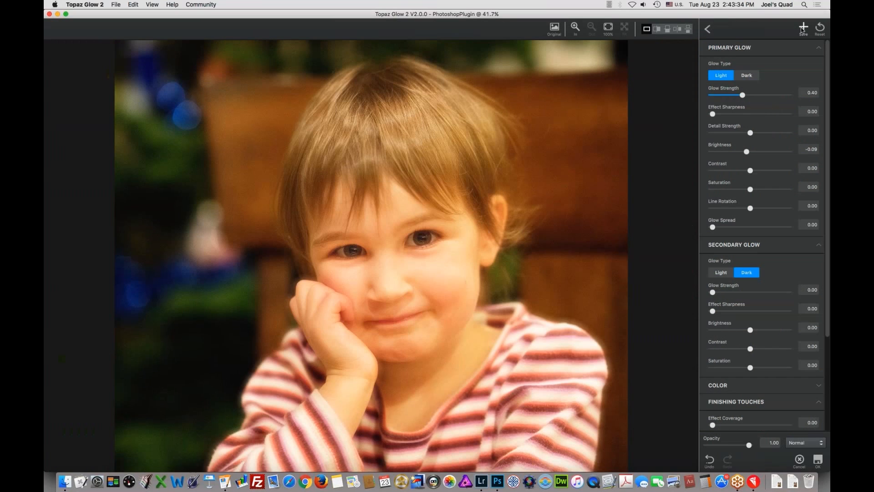
left_click(804, 28)
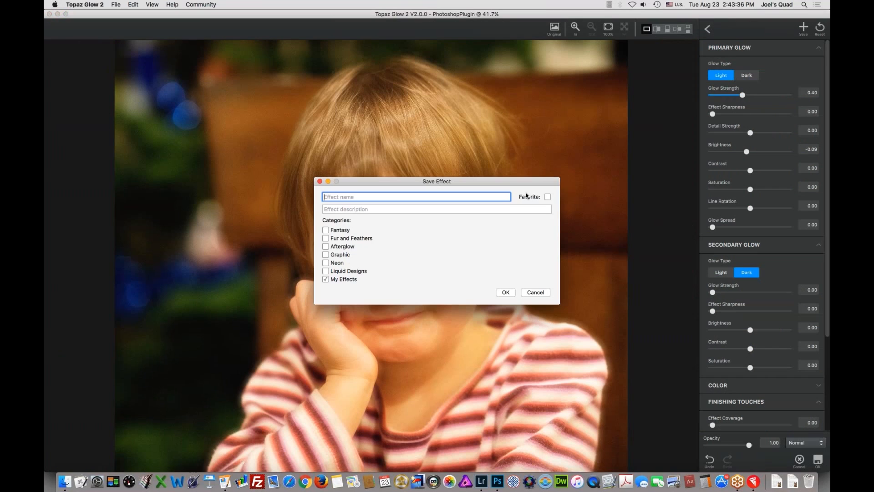
type("High Key Soft Portrait by Joel Wolfson")
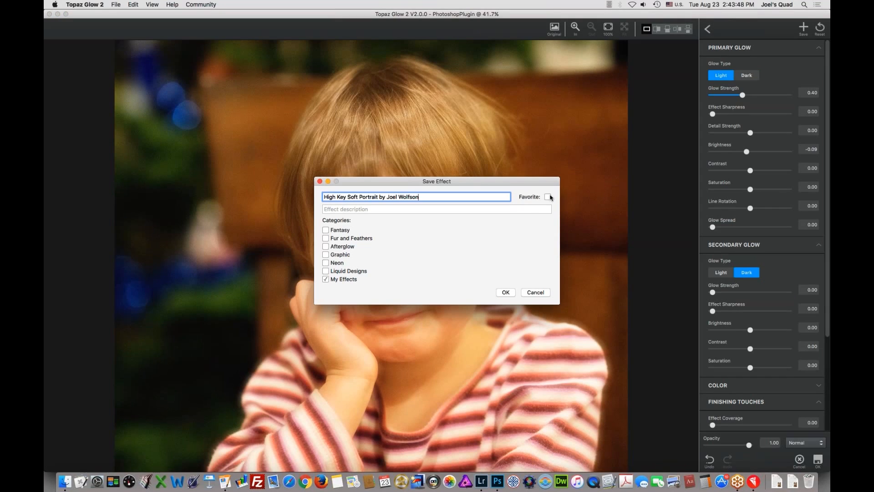
left_click(505, 293)
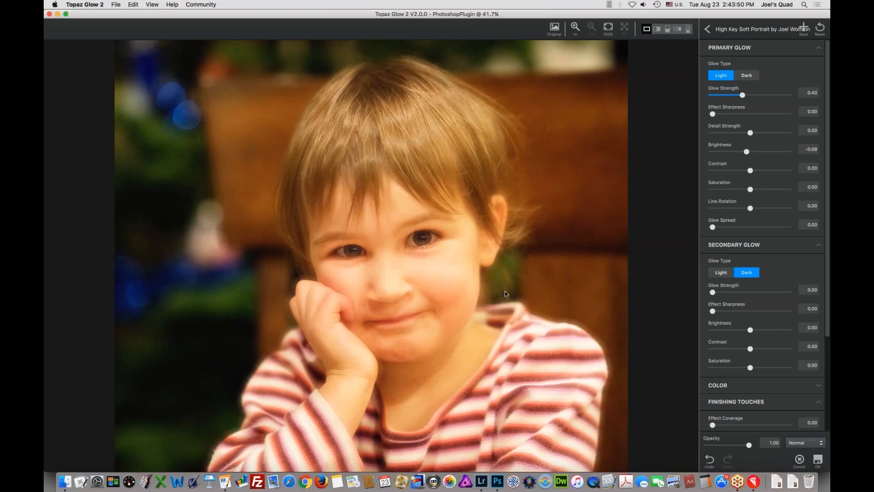
Step: Look through the My Effects presets around the newly saved High Key Soft Portrait effect
left_click(709, 29)
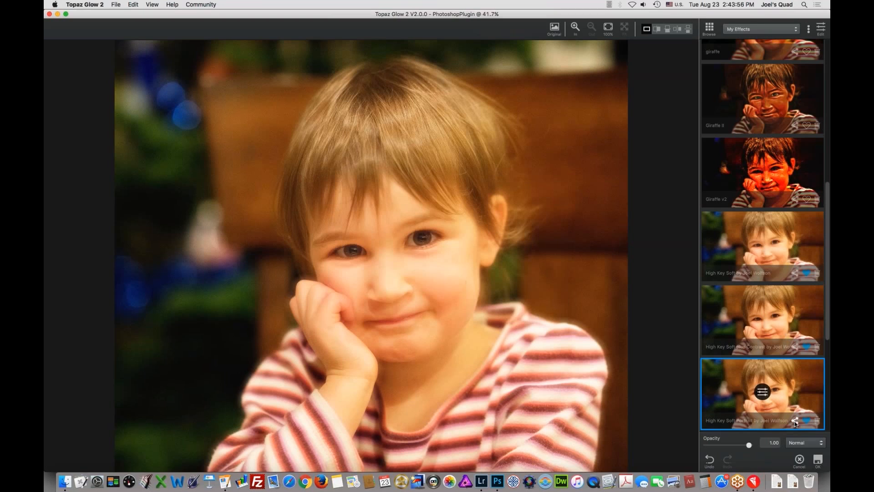
scroll(796, 418, "down", 2)
scroll(762, 235, "up", 10)
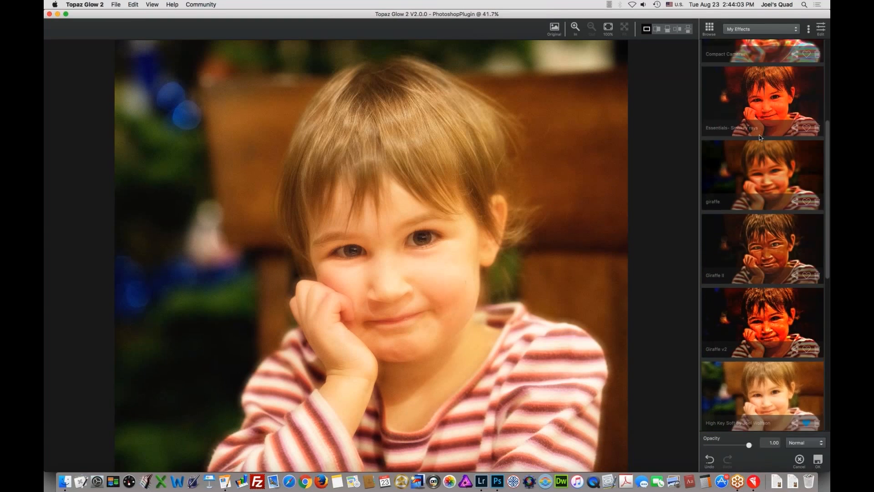
Step: Set the primary glow type to Dark and apply the glow to the Background copy layer in Photoshop
left_click(821, 29)
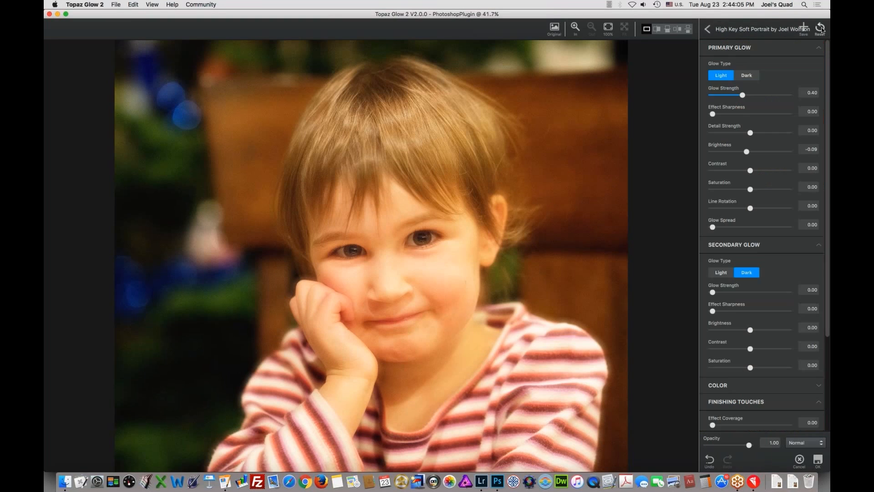
left_click(744, 78)
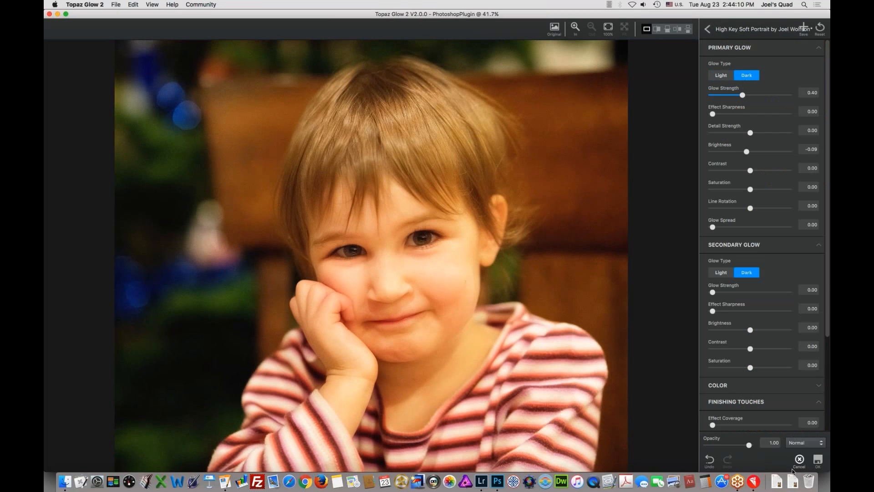
left_click(817, 461)
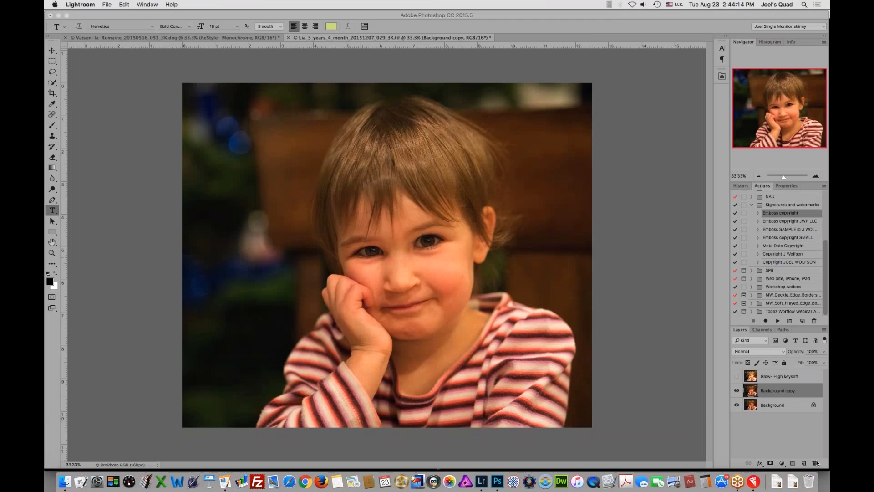
Step: Compare the two glow versions with the original by toggling the visibility of the Glow- High keysoft and Background copy layers
left_click(737, 376)
left_click(737, 377)
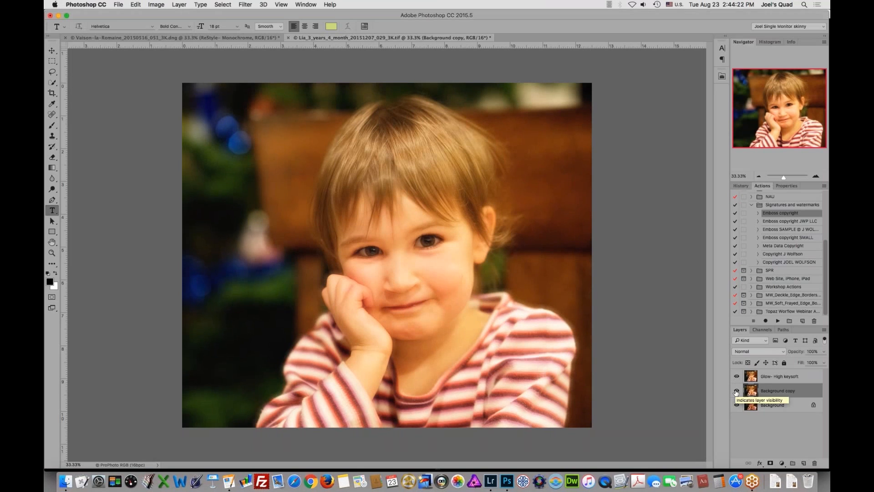
left_click(737, 392)
left_click(737, 378)
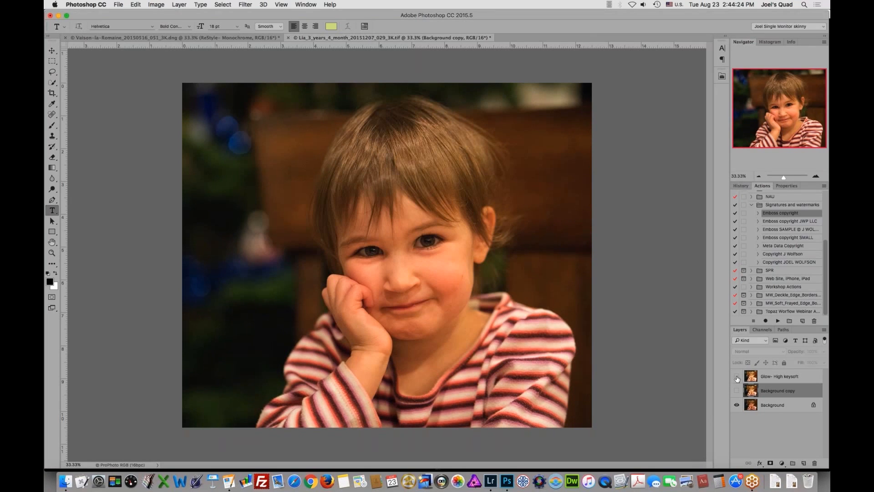
Step: Switch to Lightroom and compare the three selected versions of the child's portrait side by side in Survey view
left_click(494, 480)
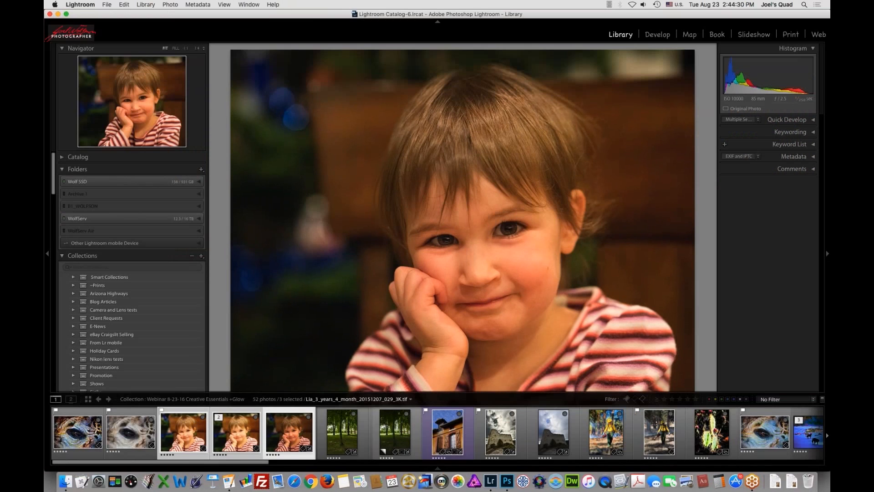
key("n")
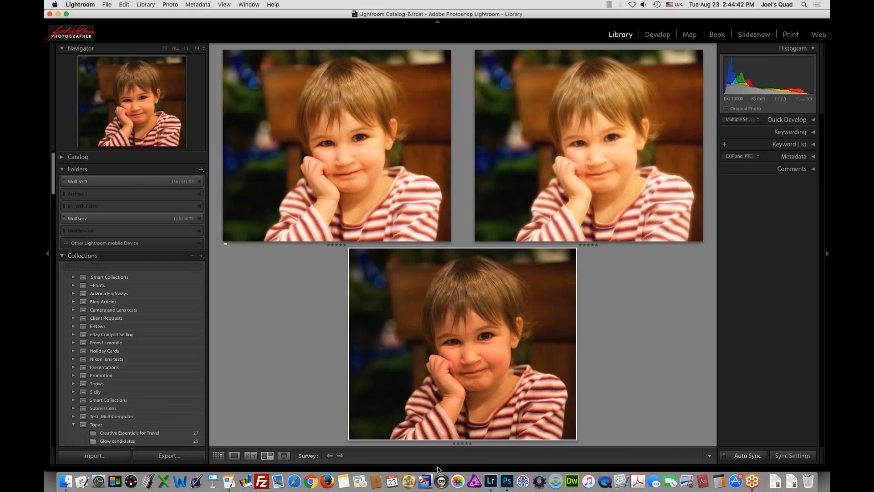
Step: Select the giraffe eye photo and compare the original with its glow version in a full-height view without the filmstrip
mouse_move(437, 468)
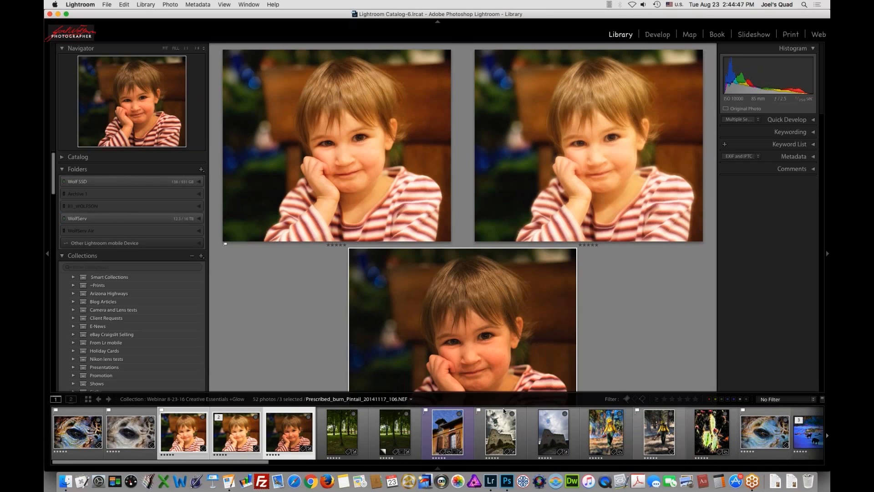
left_click(133, 422)
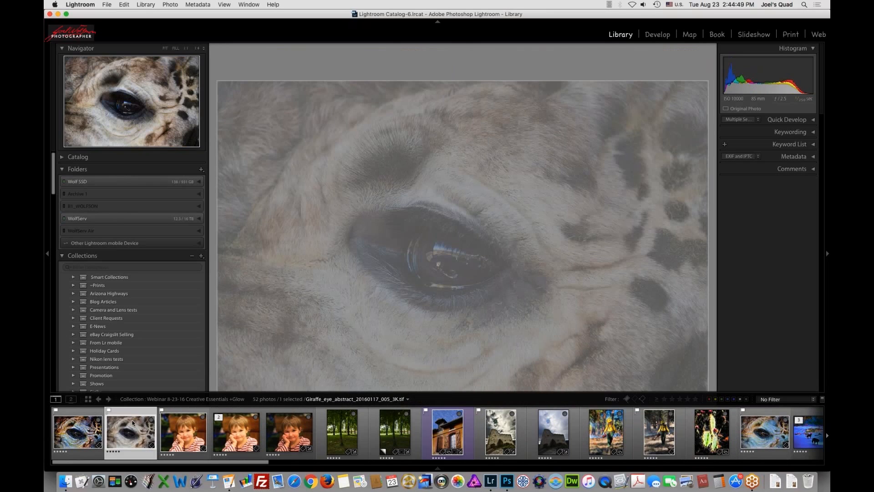
key("F6")
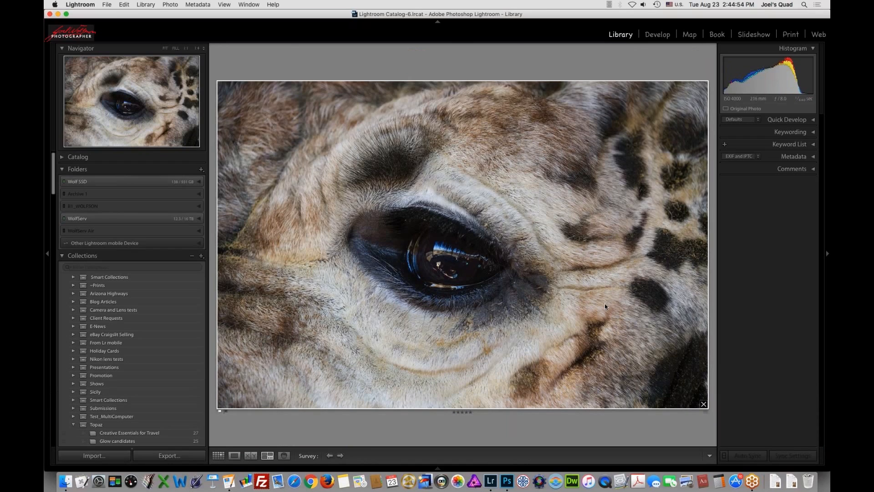
key("Right")
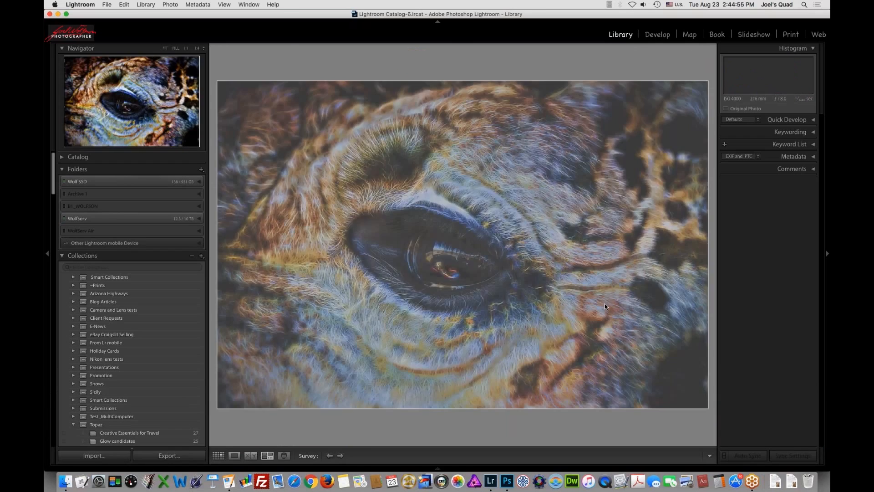
key("Right")
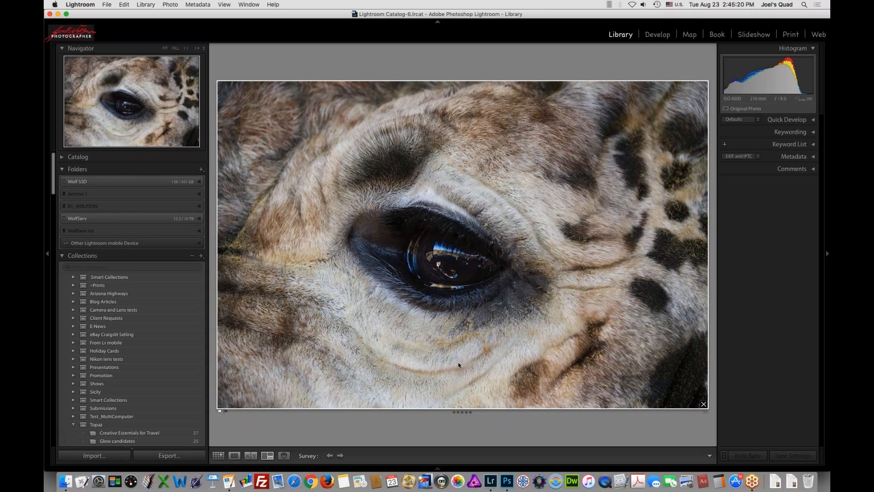
Step: Open the original giraffe eye photo from Lightroom in Topaz Glow 2 for editing
key("g")
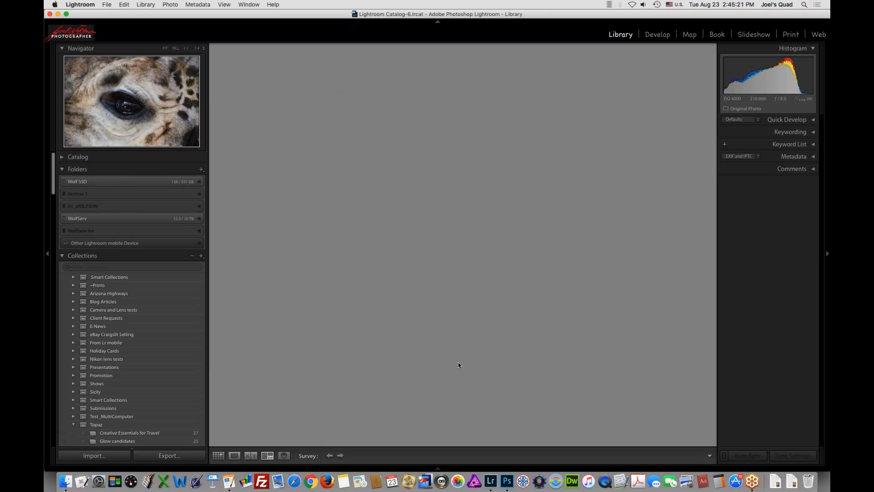
key("Right")
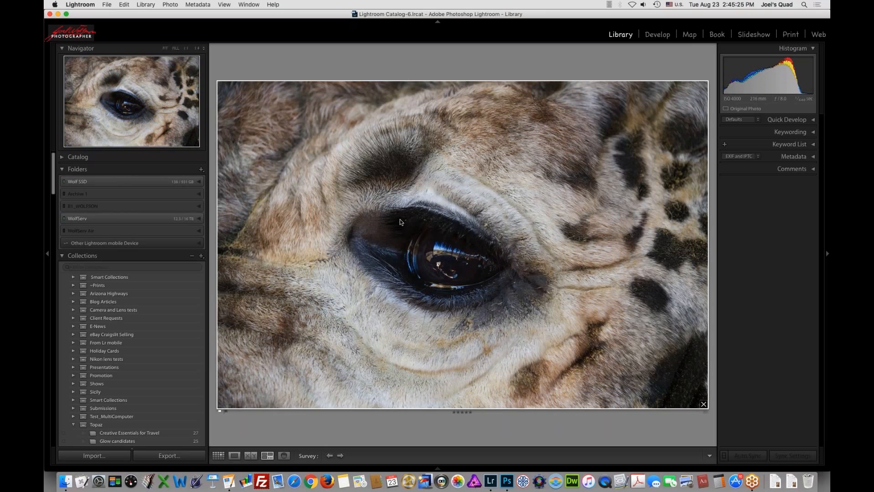
right_click(400, 222)
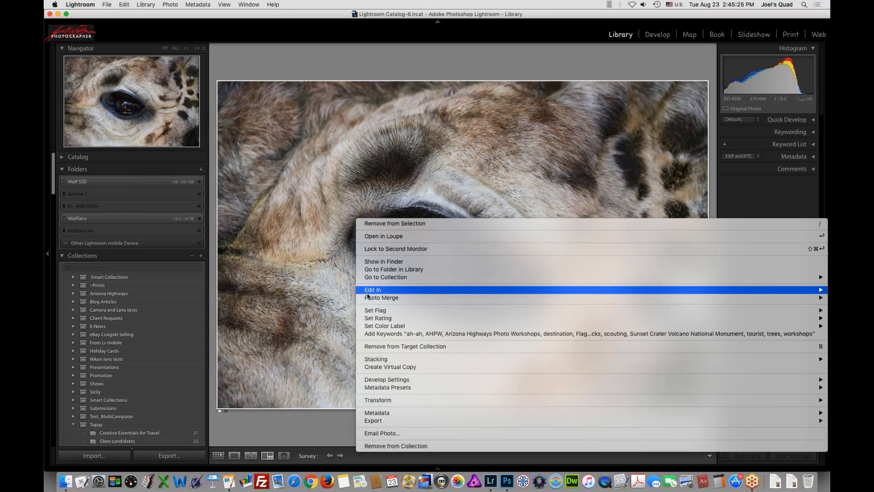
mouse_move(387, 290)
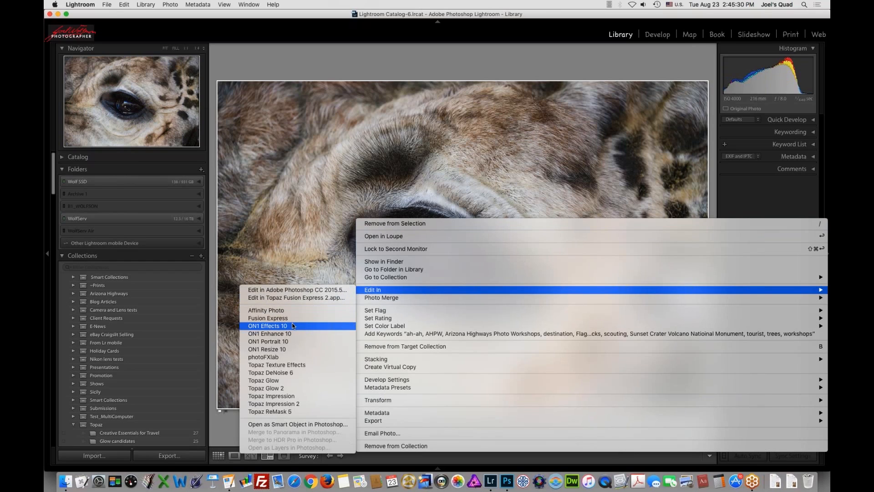
left_click(278, 389)
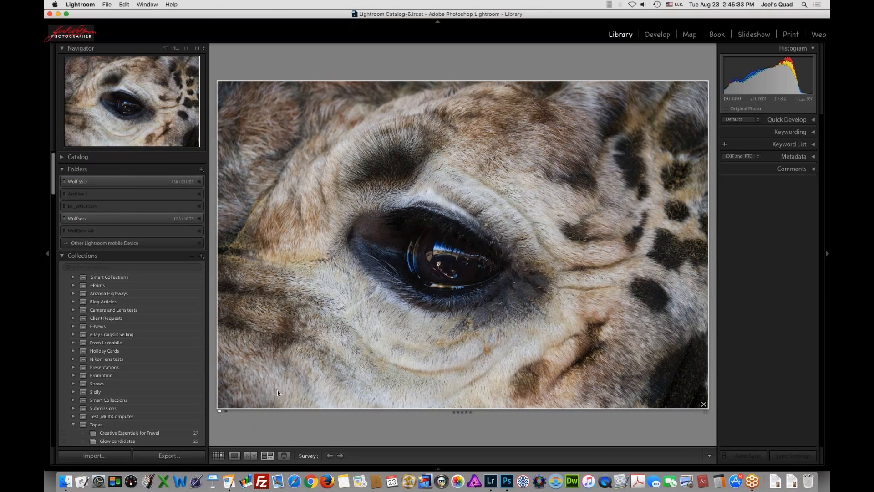
left_click(620, 344)
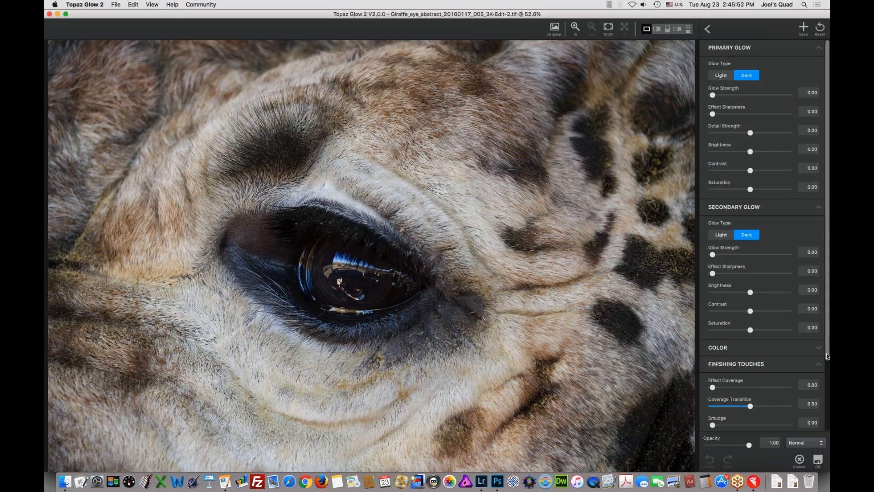
Step: Return to the effects browser and show the effects in the Neon category
scroll(826, 354, "down", 3)
scroll(827, 422, "up", 3)
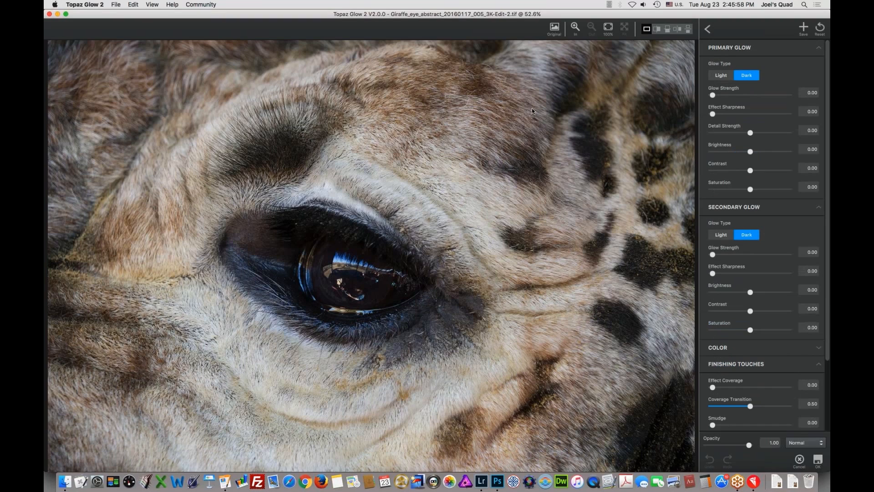
left_click(708, 29)
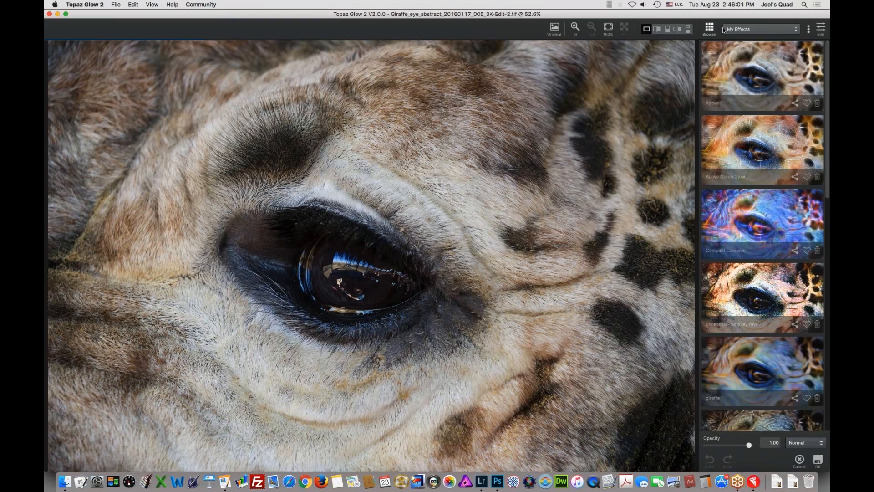
left_click(725, 30)
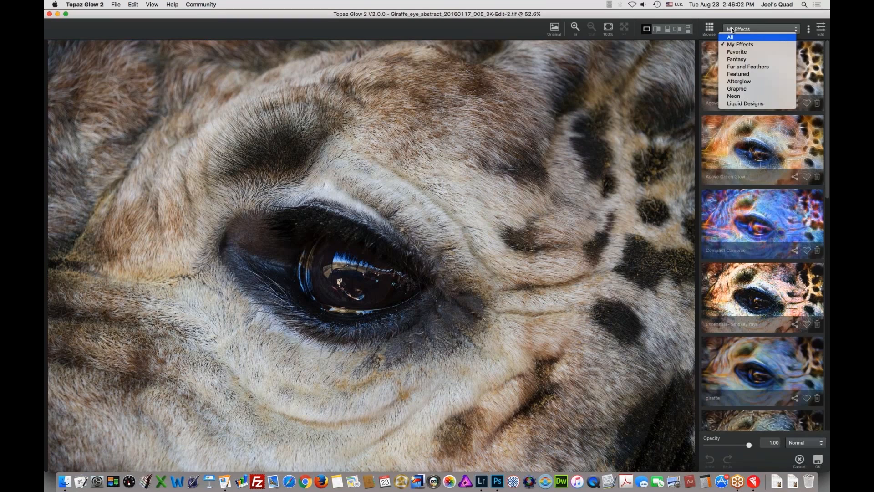
left_click(732, 96)
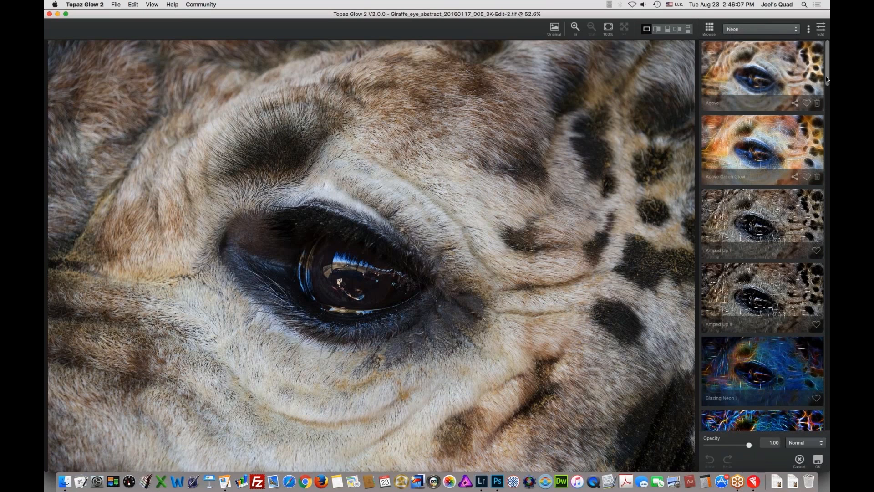
Step: Apply the Flower Power I effect to the giraffe eye photo and open its adjustment settings
left_click_drag(826, 78, 826, 129)
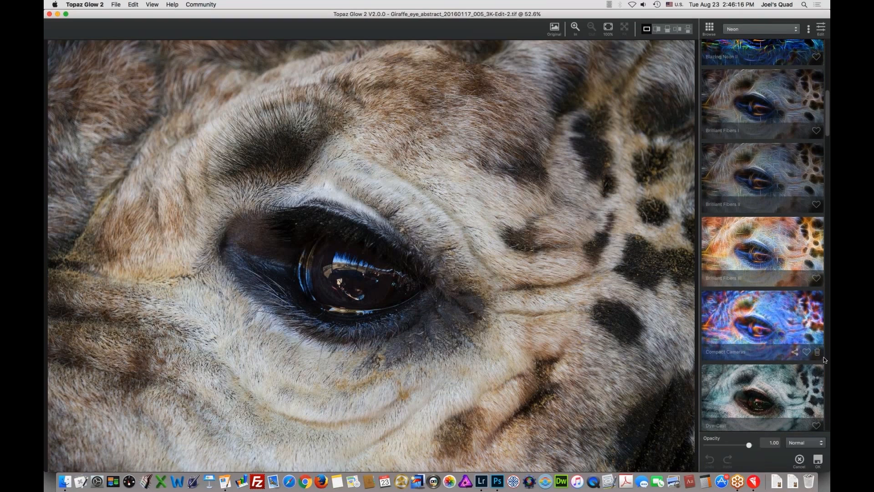
scroll(767, 358, "down", 5)
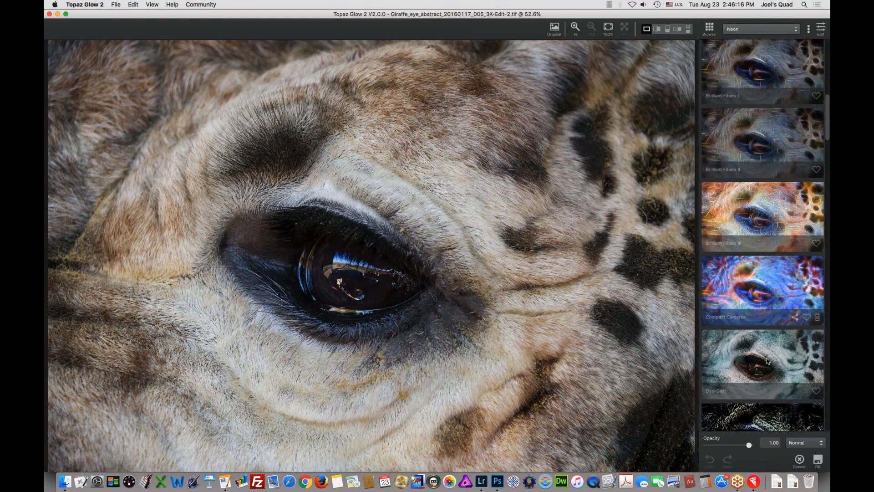
scroll(769, 359, "down", 2)
scroll(765, 342, "down", 1)
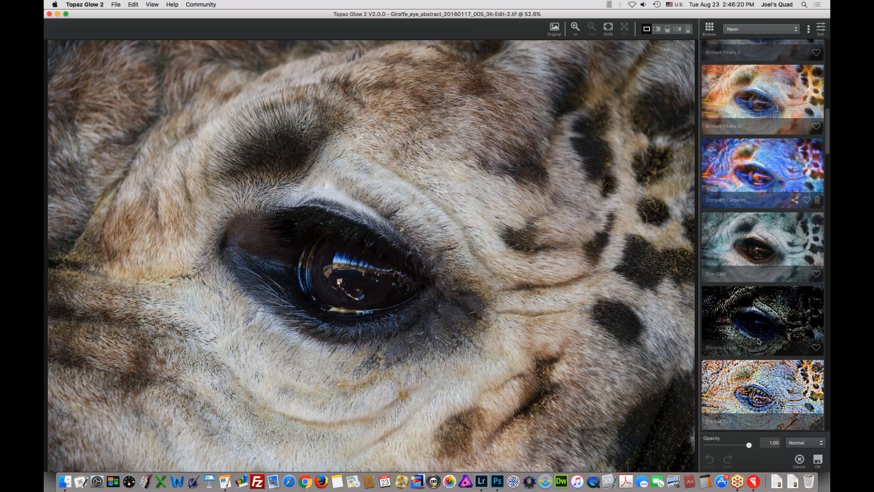
scroll(758, 338, "down", 3)
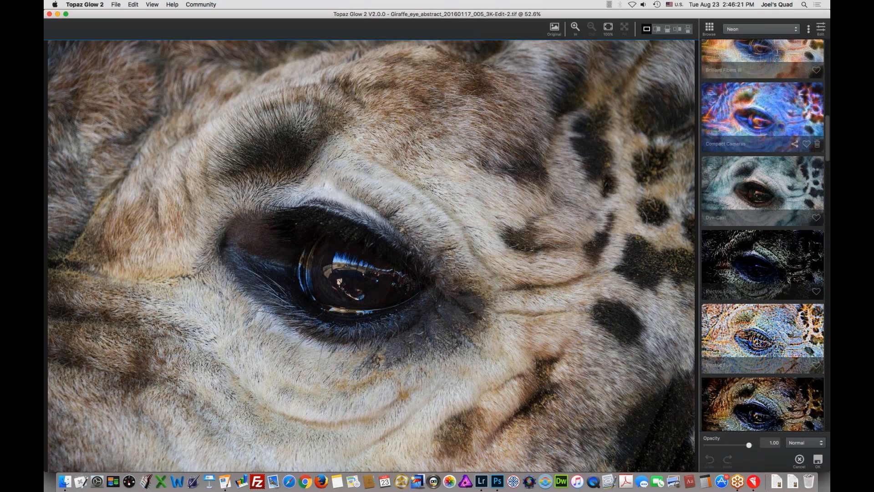
scroll(758, 342, "down", 10)
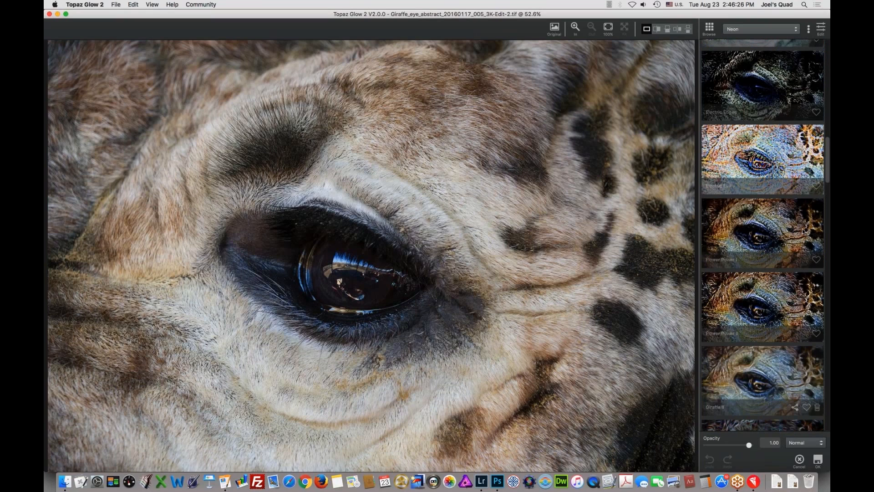
left_click(802, 231)
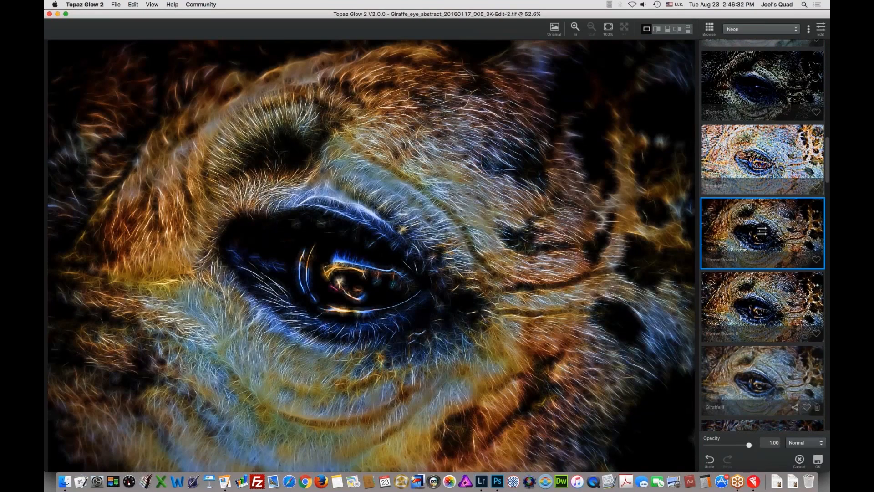
left_click(763, 231)
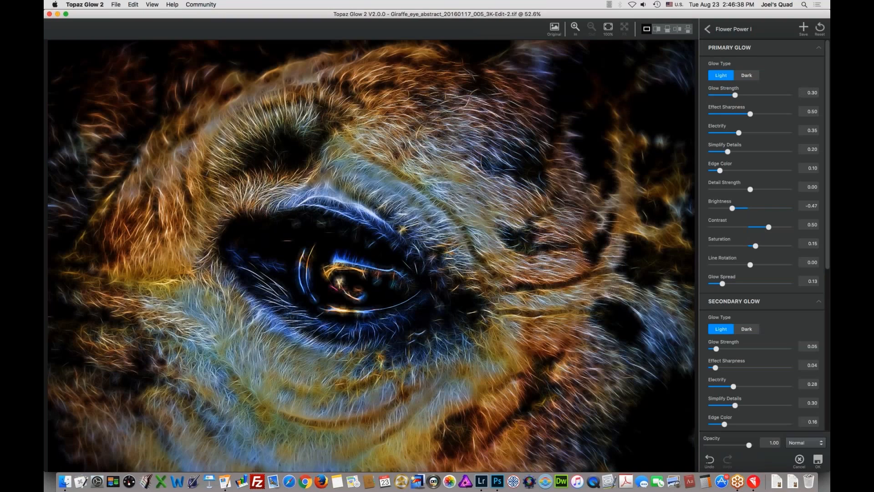
Step: Set the secondary glow's Glow Strength, Effect Sharpness and Contrast to 0.00
scroll(826, 92, "down", 2)
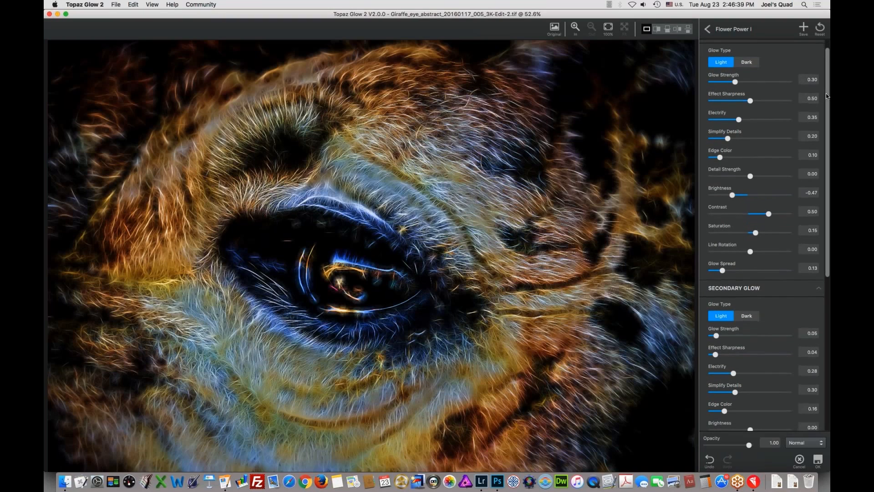
scroll(825, 93, "up", 2)
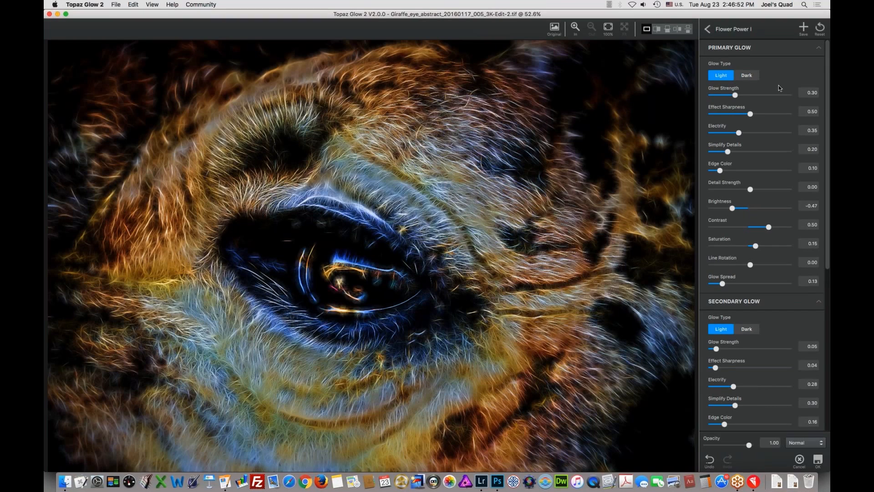
scroll(826, 152, "down", 1)
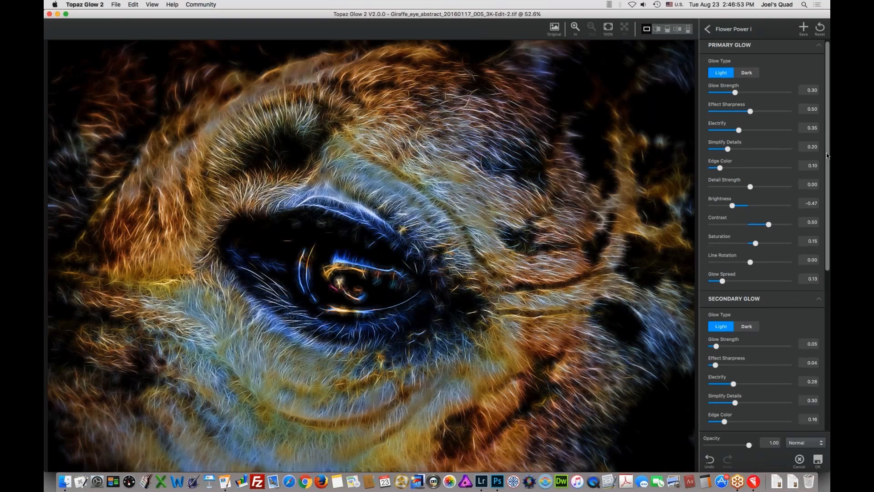
scroll(826, 152, "up", 1)
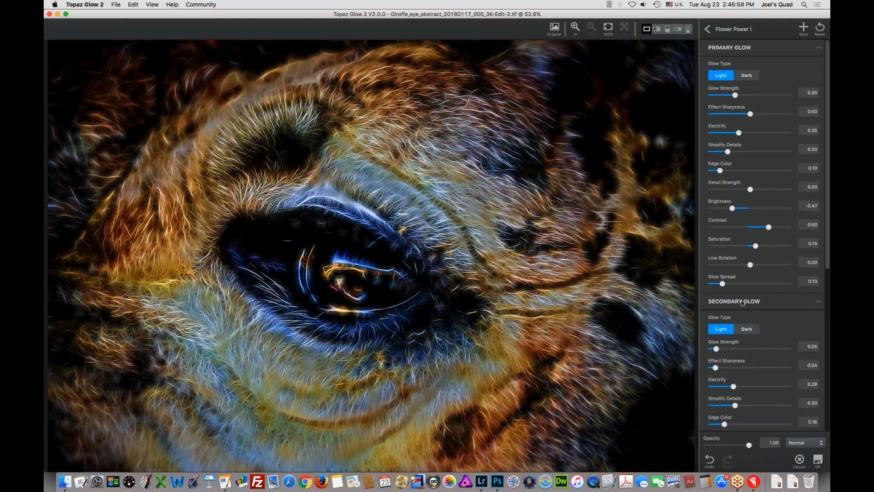
left_click_drag(717, 349, 711, 350)
left_click_drag(715, 368, 711, 368)
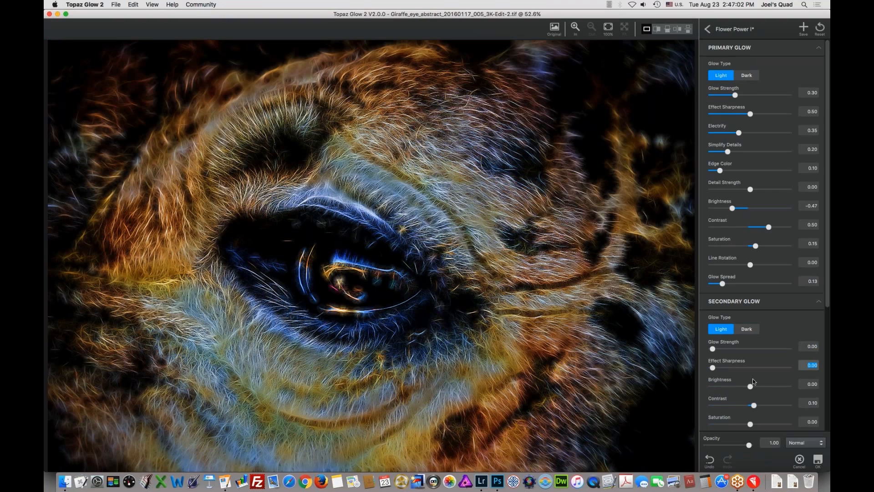
left_click_drag(754, 405, 751, 405)
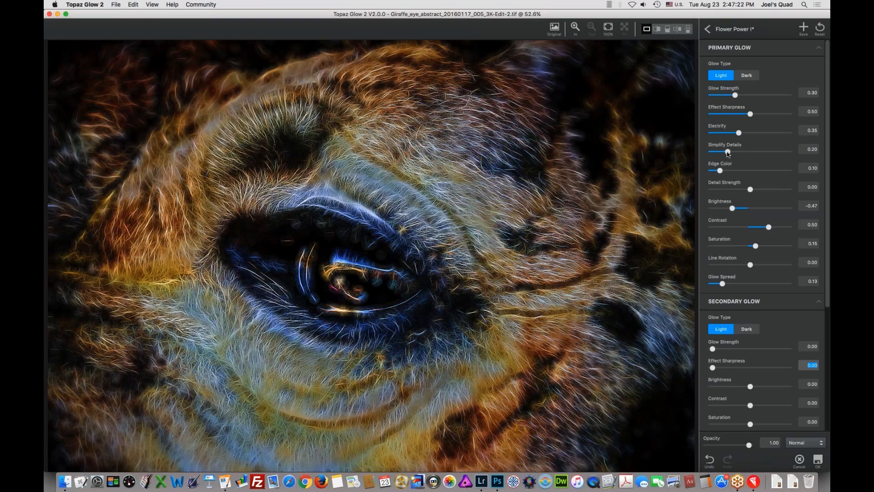
Step: Try stronger Edge Color values up to 1.00 on the primary glow and settle on 0.23
left_click_drag(720, 170, 731, 171)
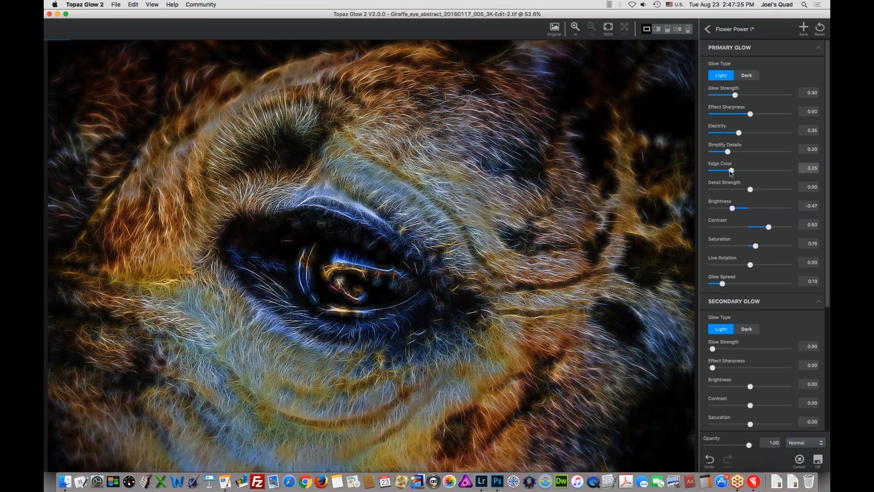
left_click_drag(731, 173, 733, 173)
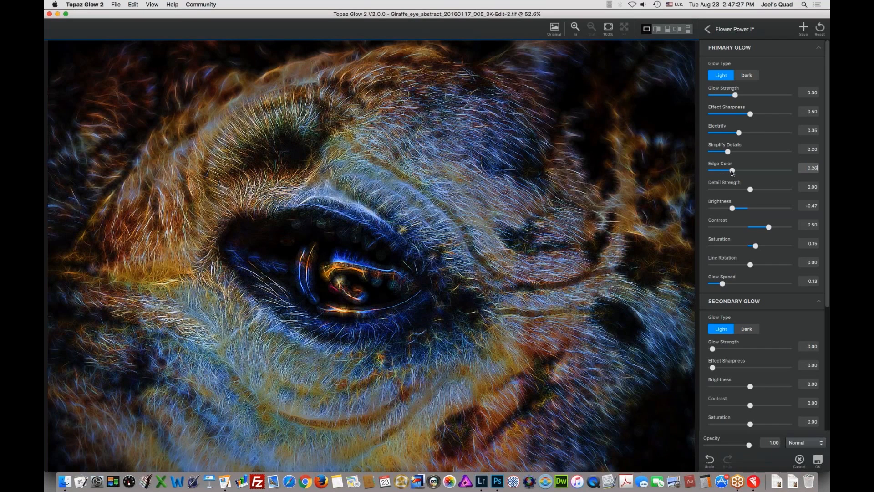
left_click_drag(732, 172, 757, 176)
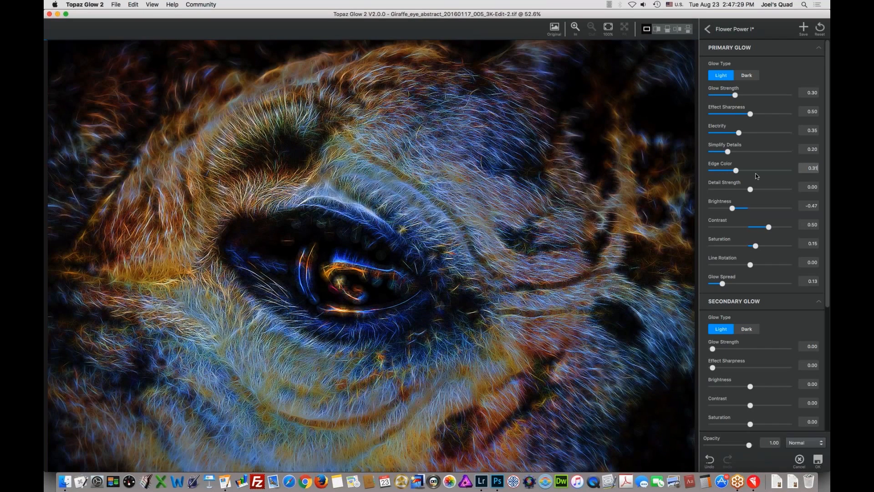
left_click_drag(755, 173, 794, 170)
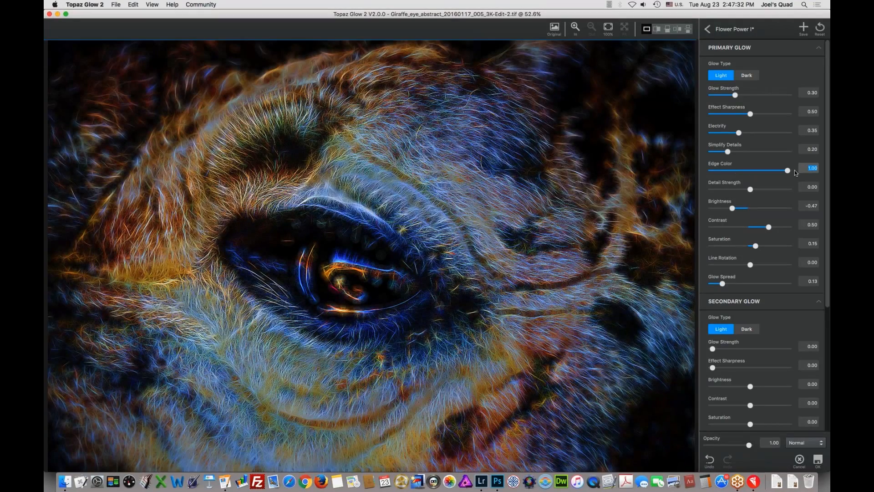
left_click_drag(788, 170, 740, 170)
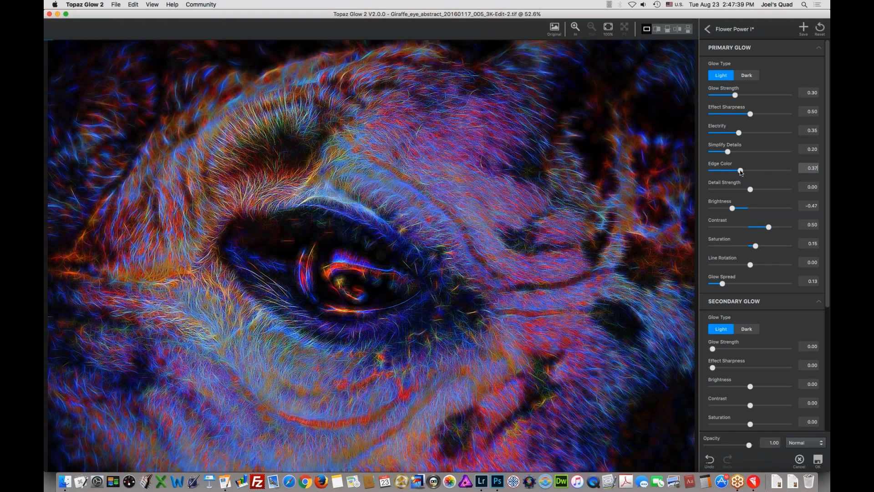
left_click_drag(740, 171, 730, 170)
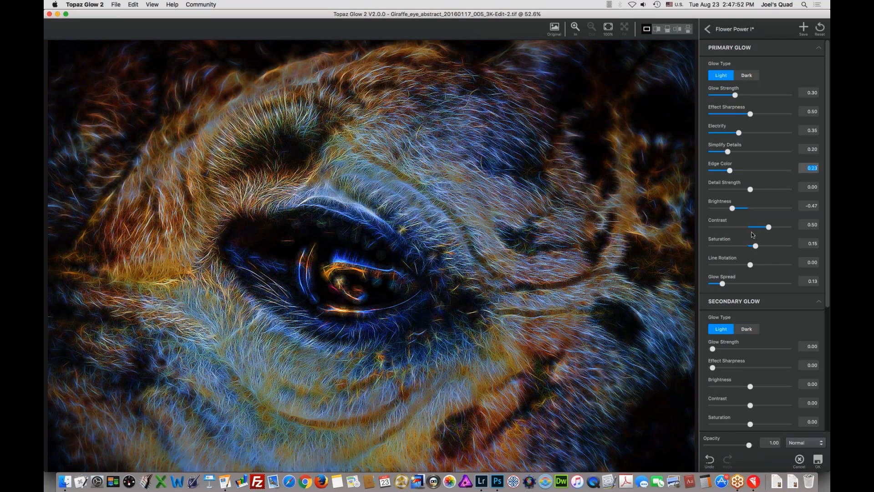
Step: Set the primary glow's Brightness to -0.36 and its Glow Spread to 0.57
left_click_drag(731, 208, 735, 208)
left_click(737, 208)
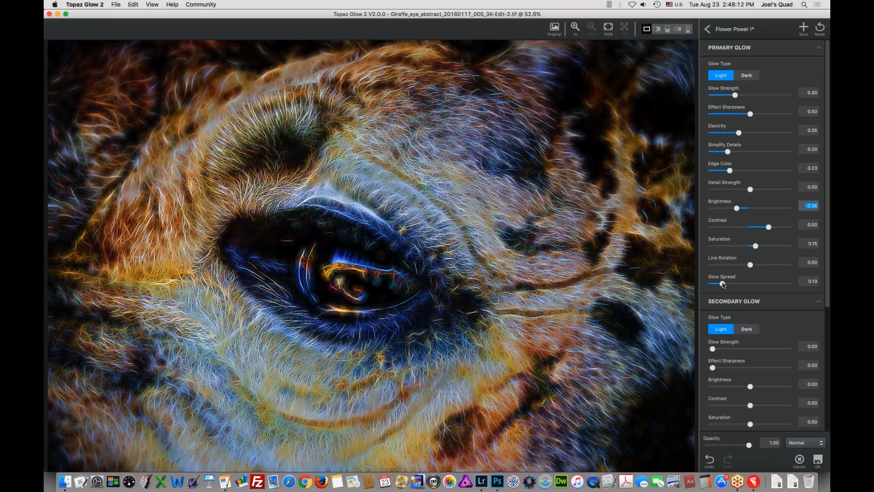
left_click_drag(723, 284, 756, 284)
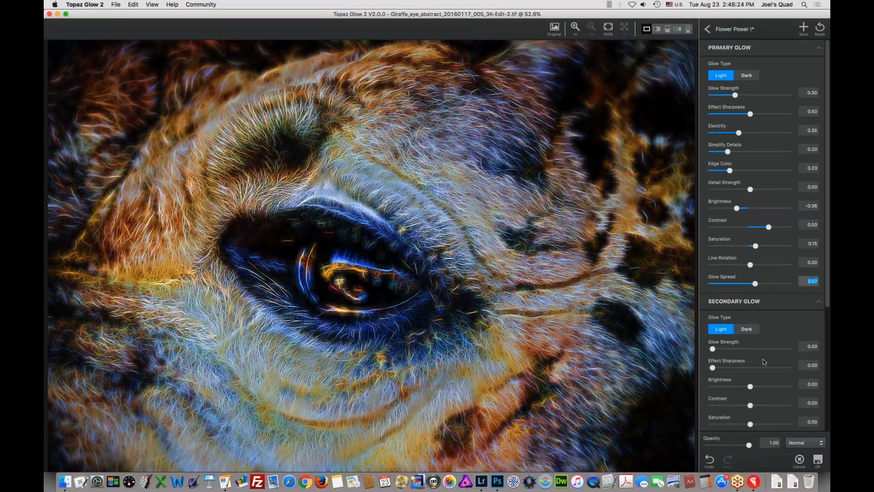
Step: Change the secondary glow's type to Dark
scroll(794, 277, "down", 5)
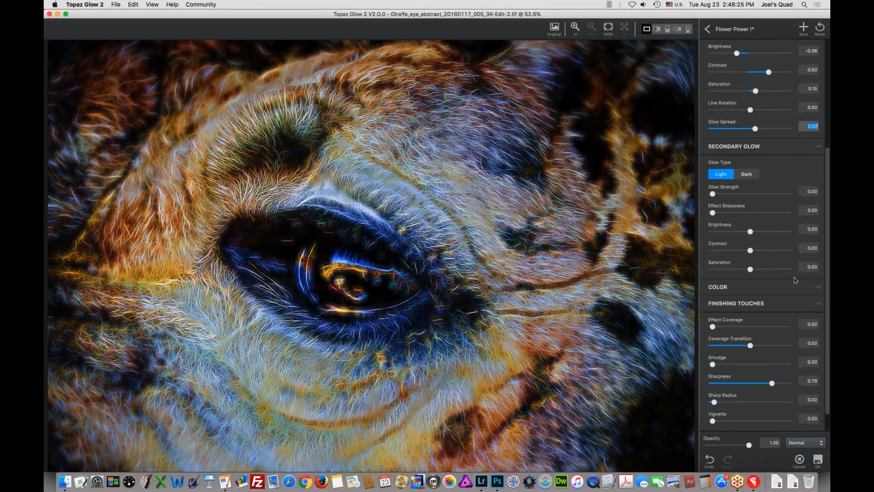
scroll(794, 280, "up", 3)
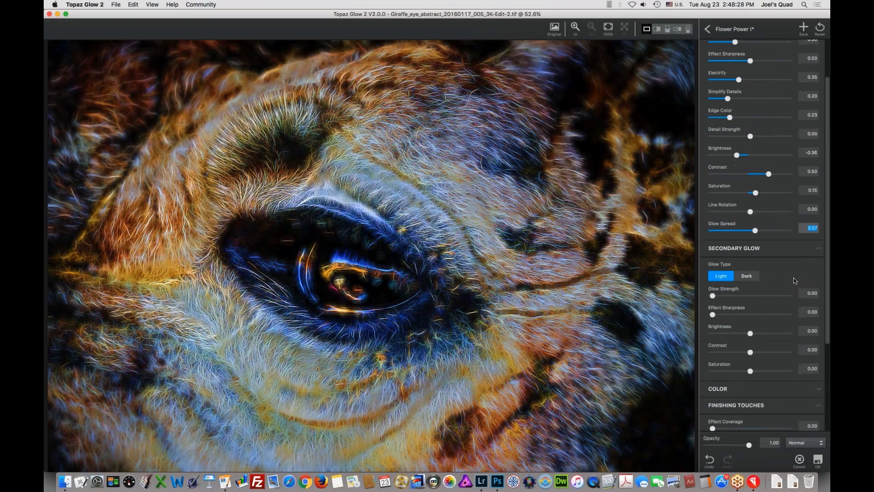
scroll(793, 278, "down", 4)
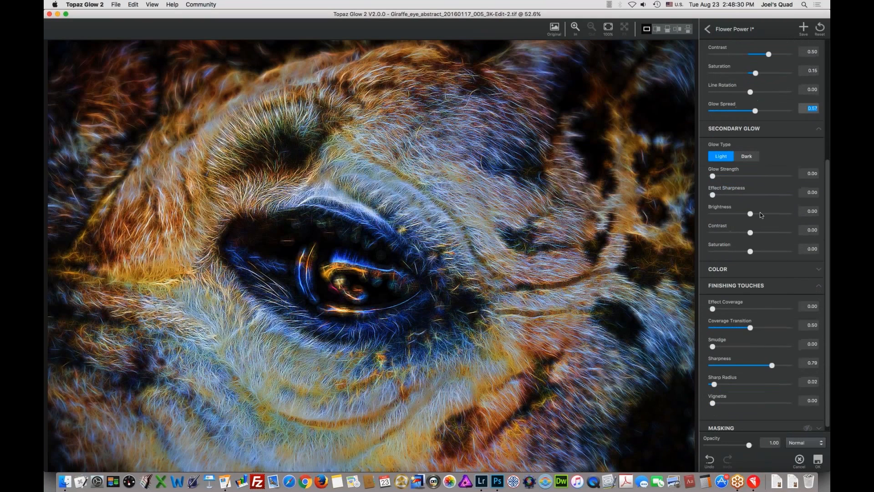
left_click(748, 156)
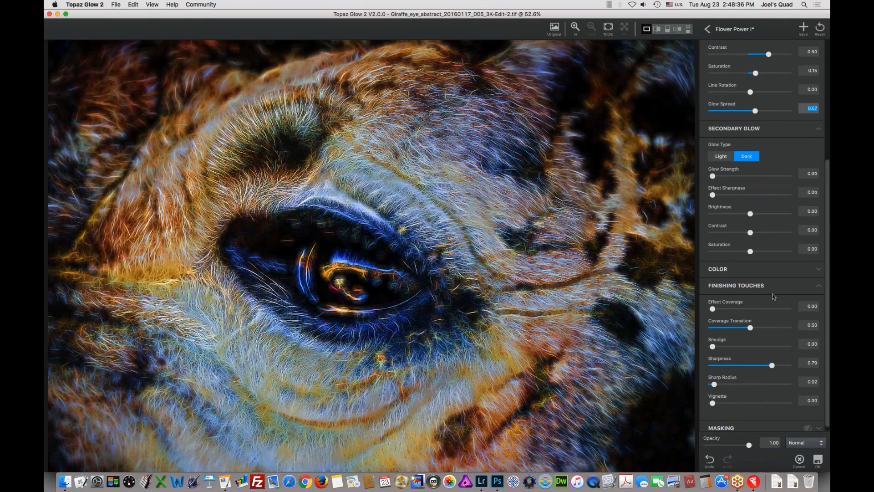
Step: Try the Dark glow type on the primary glow and switch it back to Light
scroll(779, 267, "up", 5)
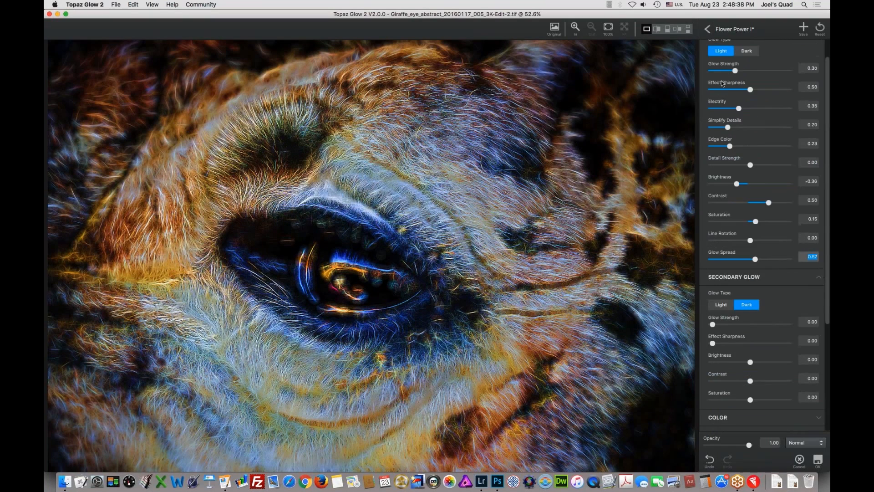
scroll(752, 135, "up", 1)
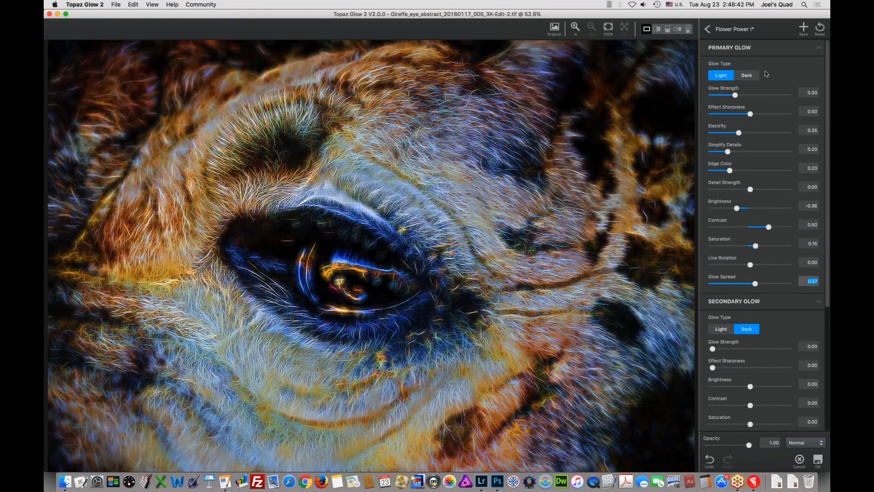
left_click(745, 76)
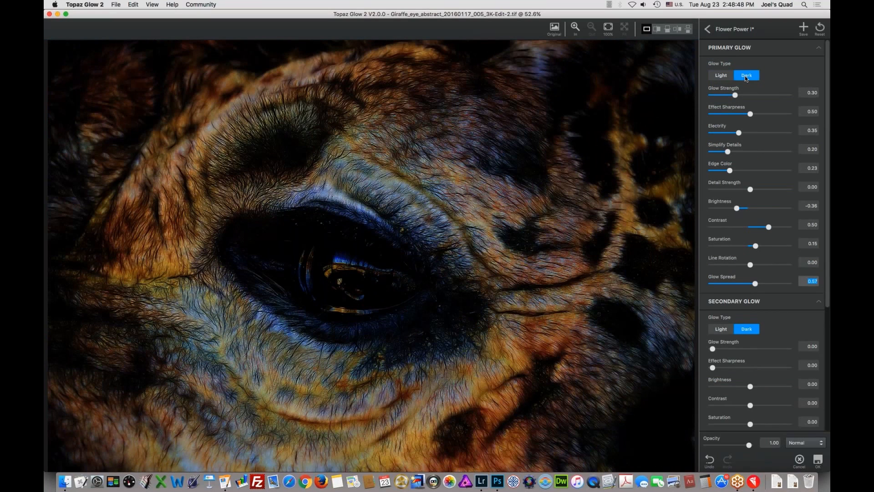
left_click(732, 76)
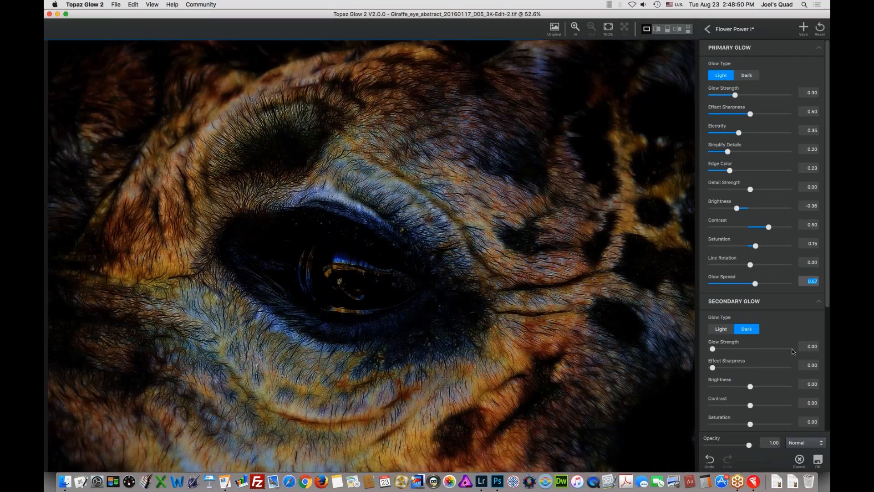
scroll(794, 351, "down", 5)
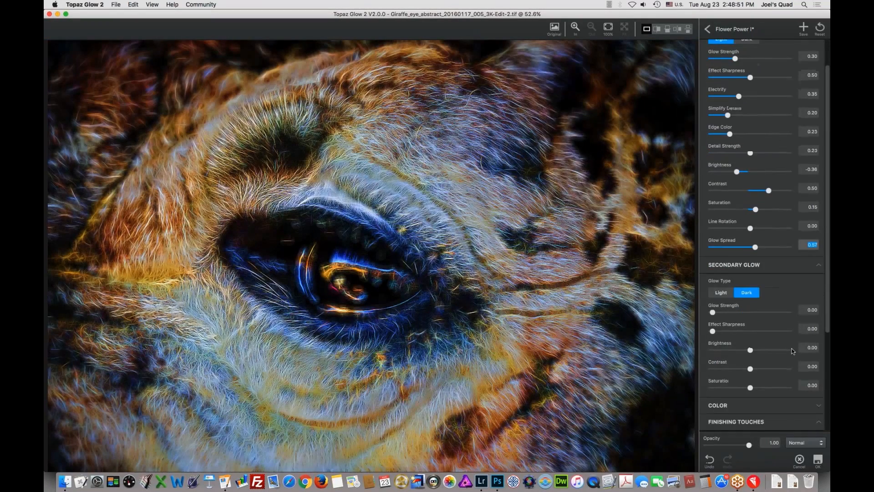
scroll(791, 347, "down", 4)
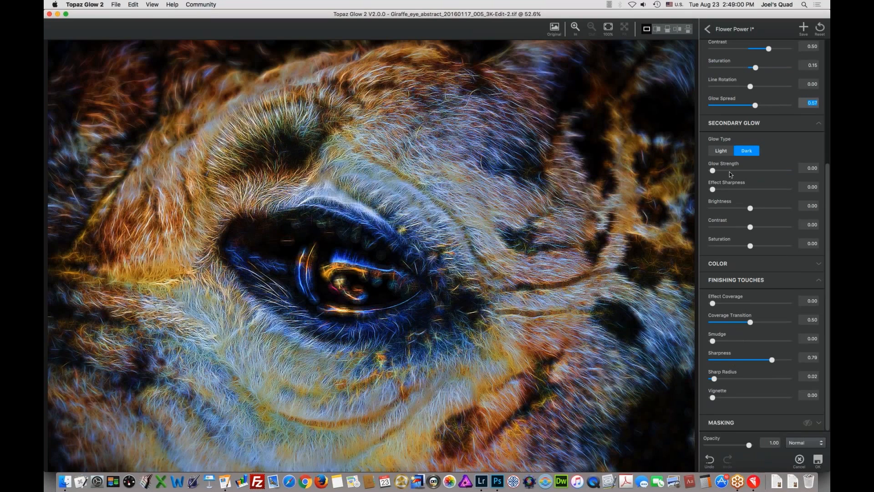
Step: Set the secondary glow's Glow Strength to 0.03
left_click_drag(713, 171, 715, 172)
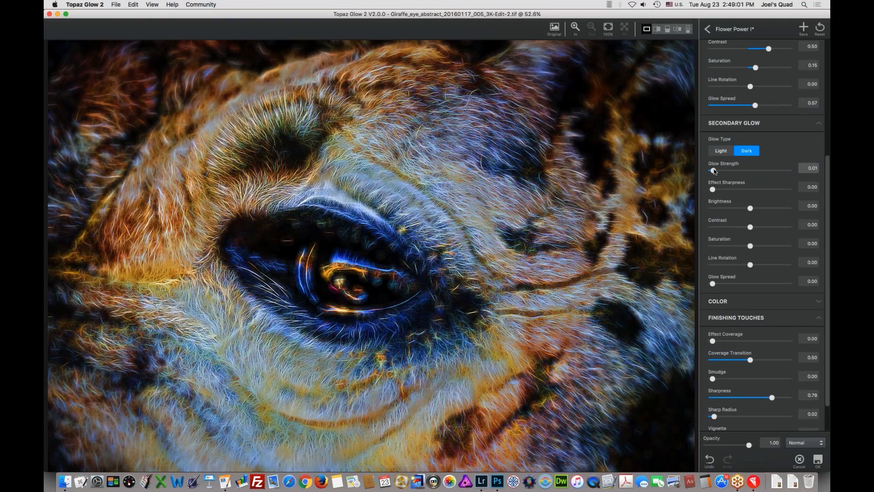
mouse_move(714, 171)
left_mouse_down()
mouse_move(740, 171)
mouse_move(716, 173)
left_mouse_up()
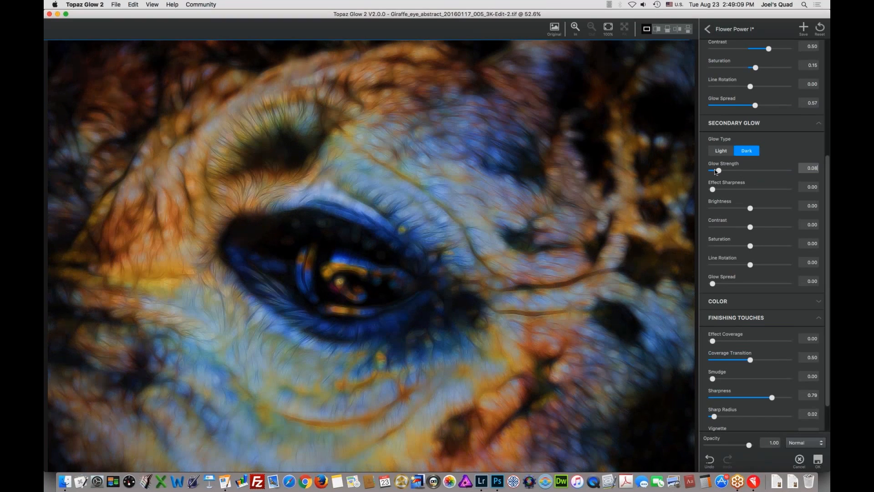
left_click_drag(716, 172, 715, 190)
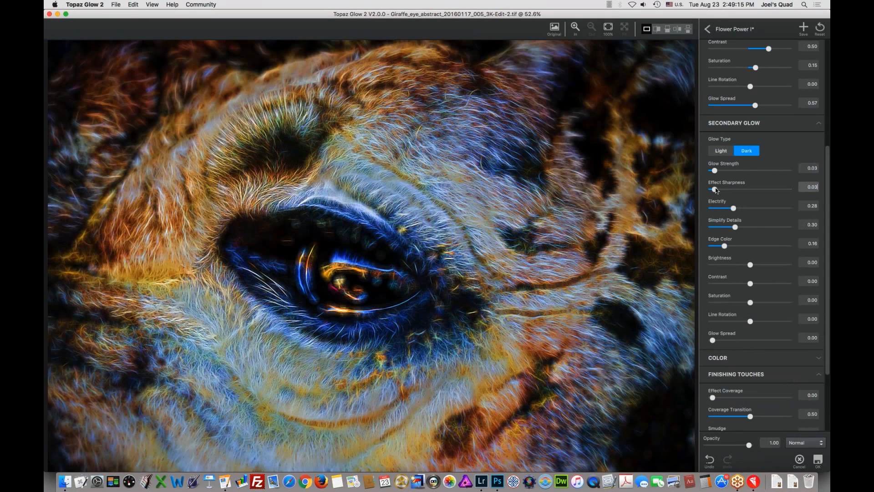
Step: Try Effect Sharpness values up to 0.83 on the secondary glow and settle on 0.13
left_click_drag(717, 191, 722, 190)
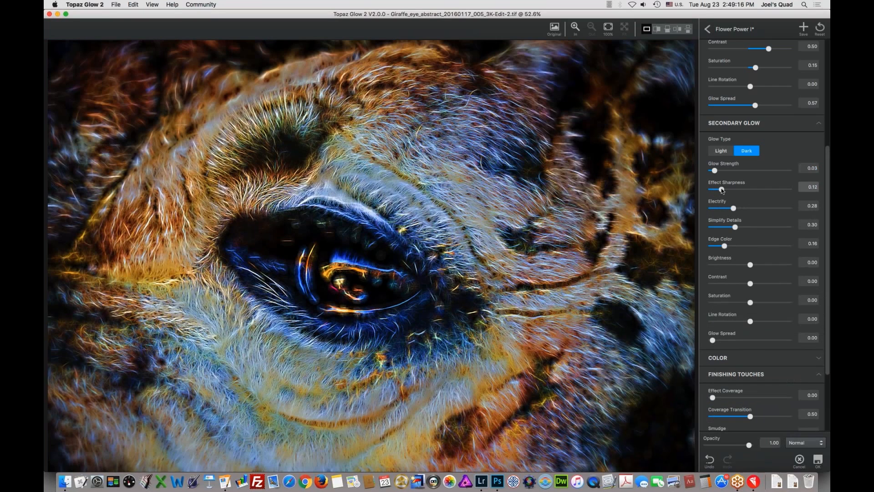
left_click_drag(722, 191, 740, 192)
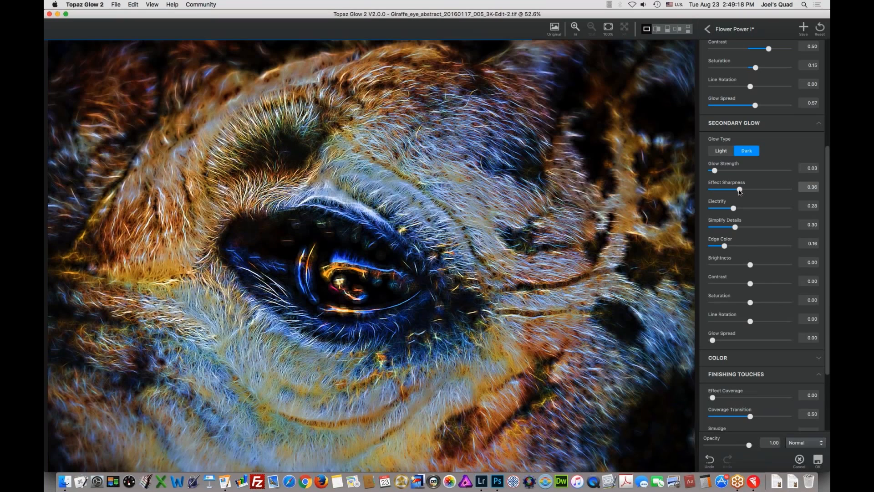
left_click_drag(741, 192, 774, 192)
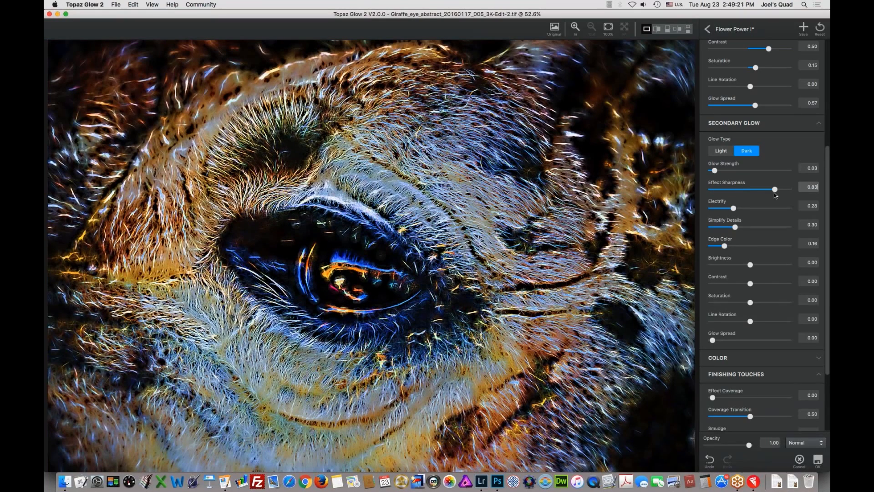
left_click_drag(774, 193, 722, 191)
Step: Set the secondary glow's Electrify and Simplify Details to 0.13 each and its Glow Spread to 0.27
left_click(734, 208)
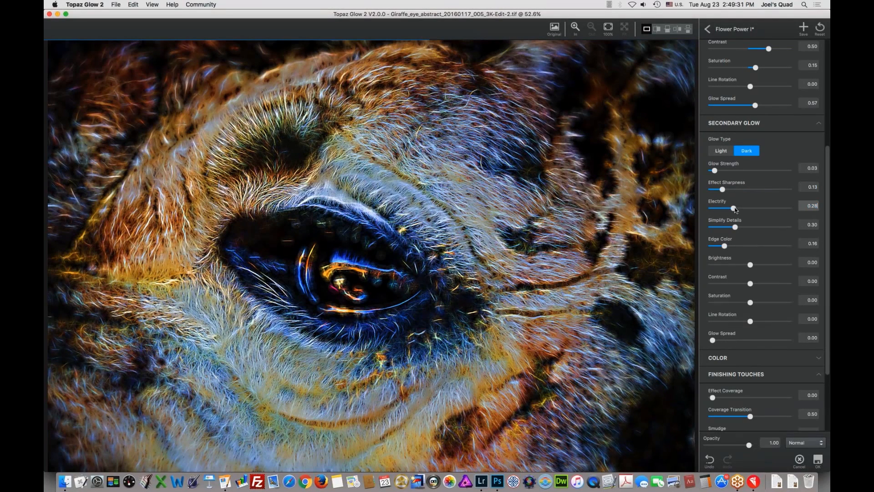
left_click_drag(736, 210, 713, 209)
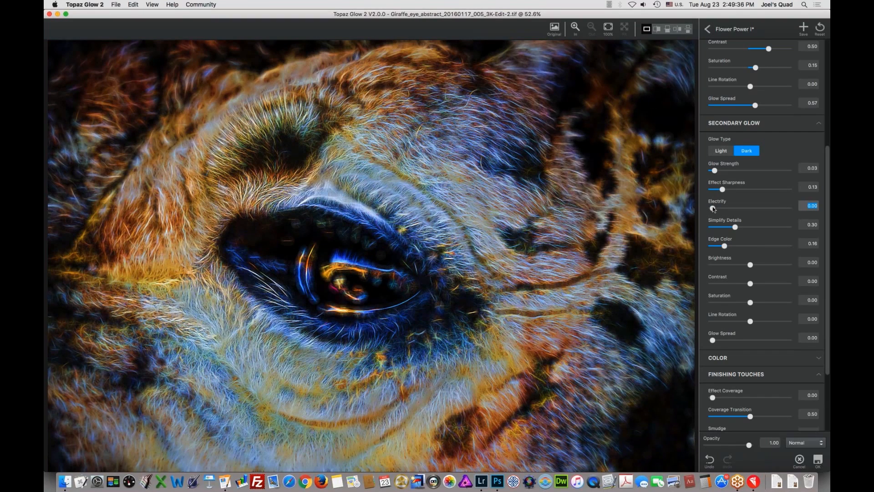
left_click_drag(713, 209, 723, 209)
left_click_drag(736, 229, 725, 228)
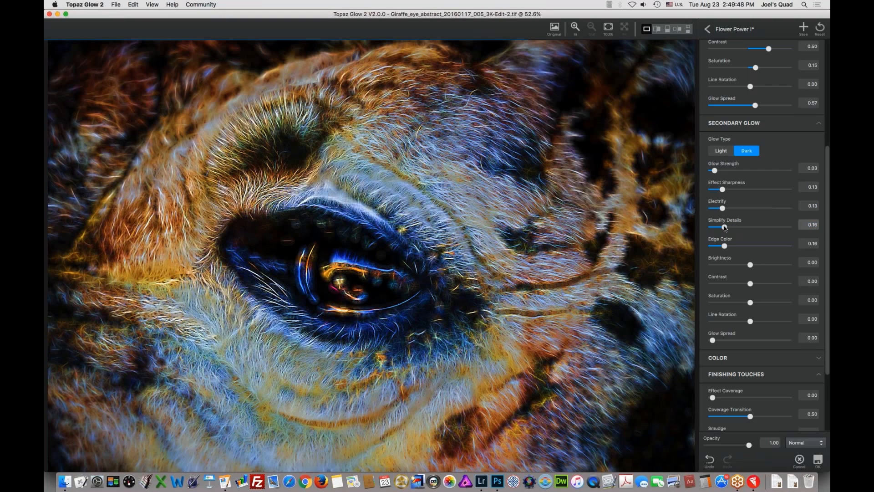
left_click_drag(725, 229, 723, 228)
left_click_drag(713, 342, 729, 343)
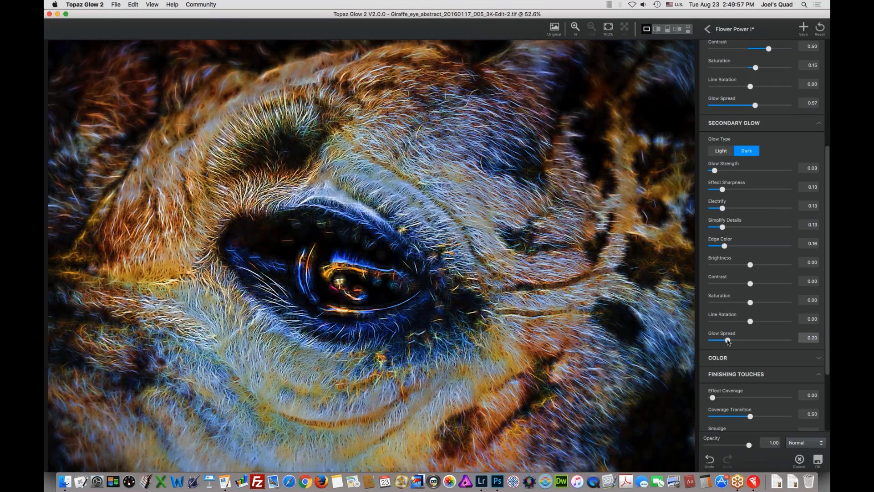
left_click_drag(728, 342, 733, 342)
Step: Lower the Red Saturation in the color adjustments to -0.35
scroll(764, 362, "down", 4)
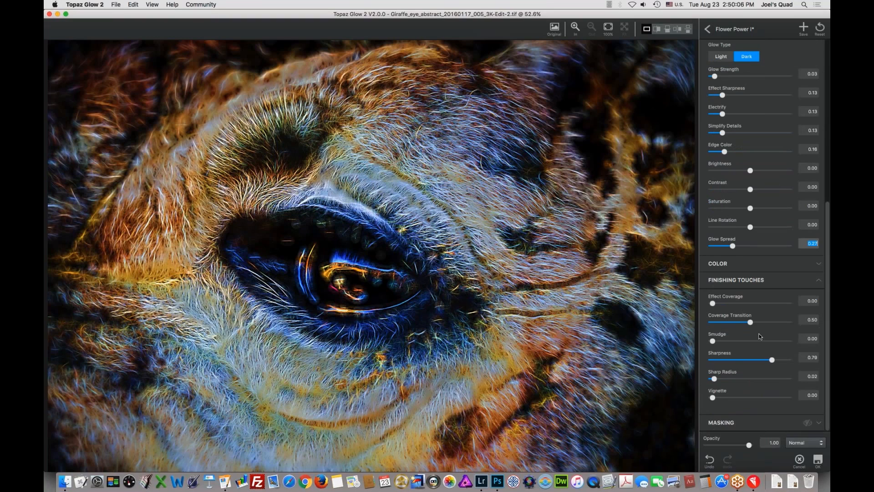
left_click(779, 264)
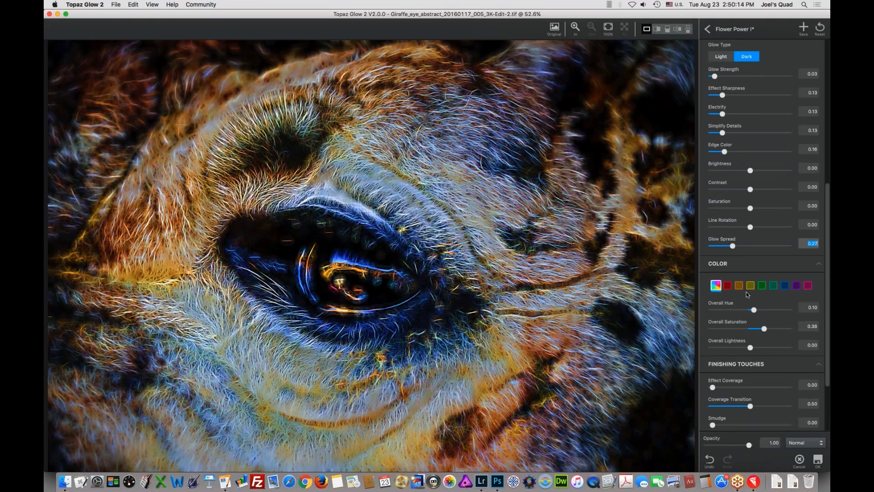
left_click(727, 285)
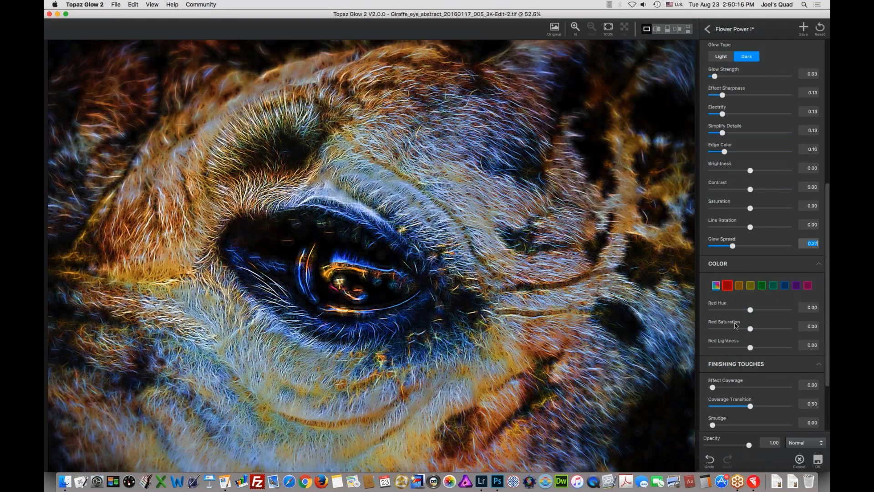
left_click_drag(750, 327, 747, 326)
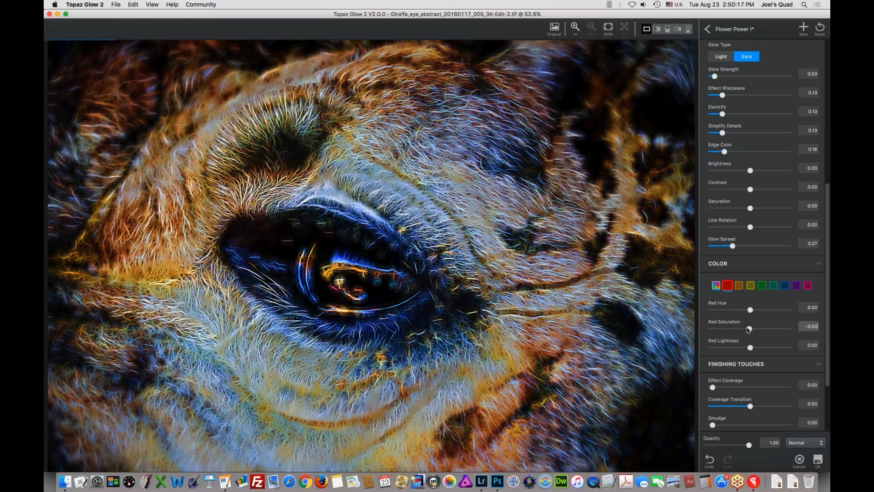
left_click_drag(748, 327, 746, 328)
left_click_drag(748, 330, 737, 329)
Step: Set up a black masking brush with Radius 0.13, Strength 0.44 and Hardness 0.81
scroll(810, 352, "down", 4)
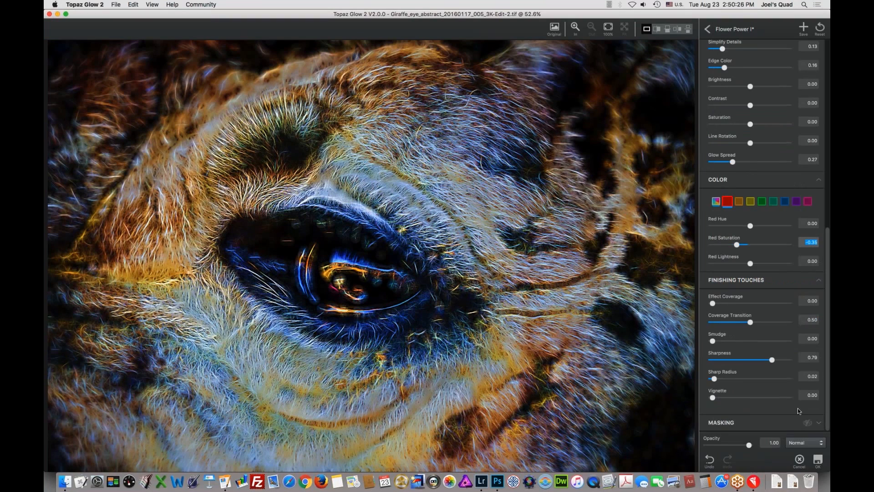
left_click(818, 424)
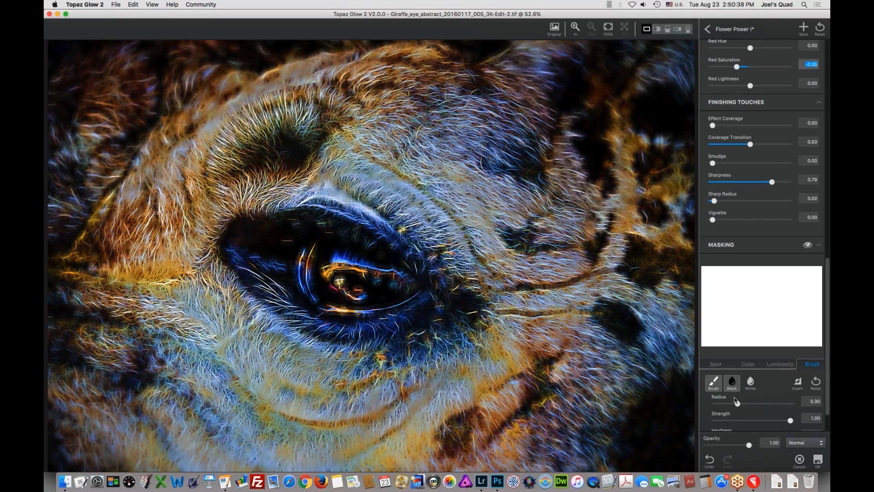
left_click_drag(737, 403, 732, 404)
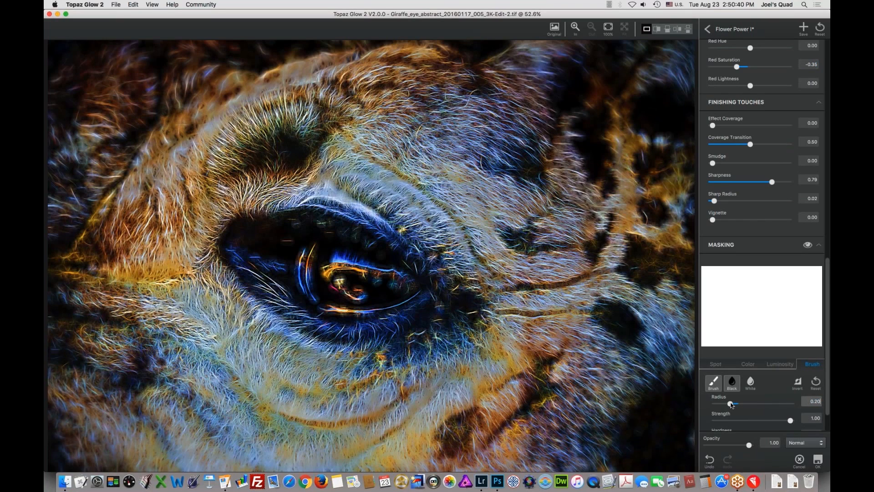
scroll(754, 401, "down", 2)
left_click_drag(786, 382, 749, 383)
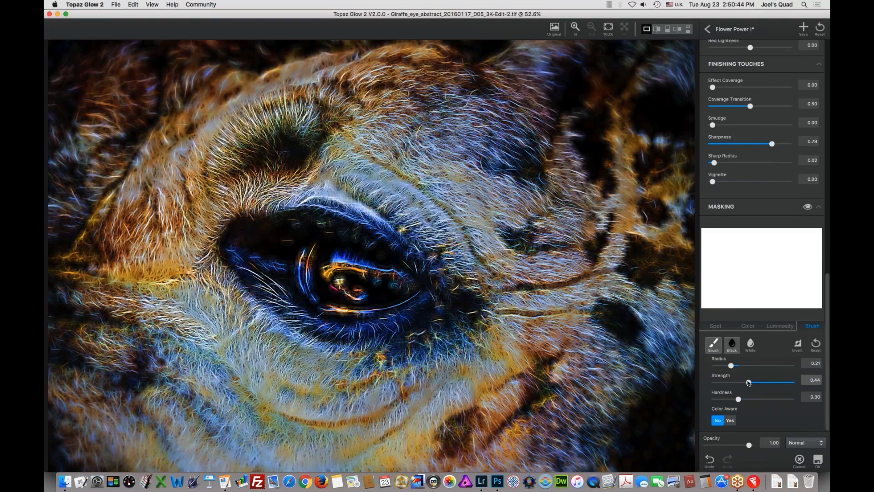
left_click(777, 399)
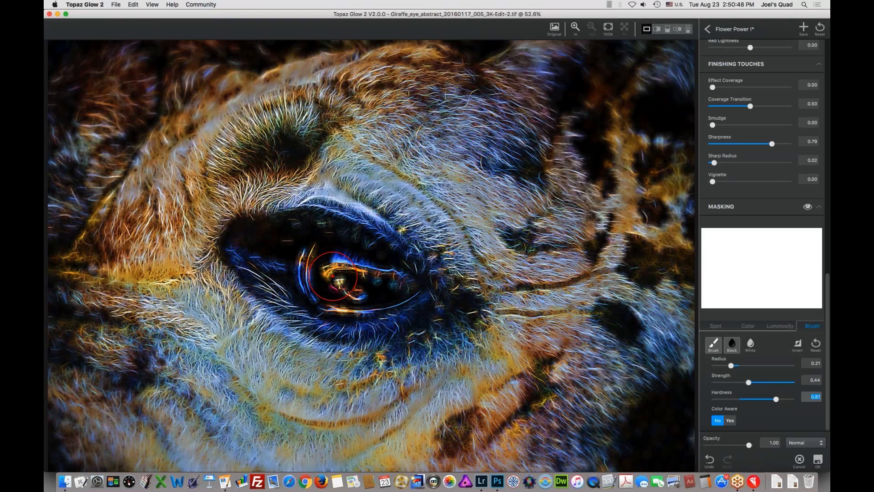
left_click_drag(731, 366, 724, 368)
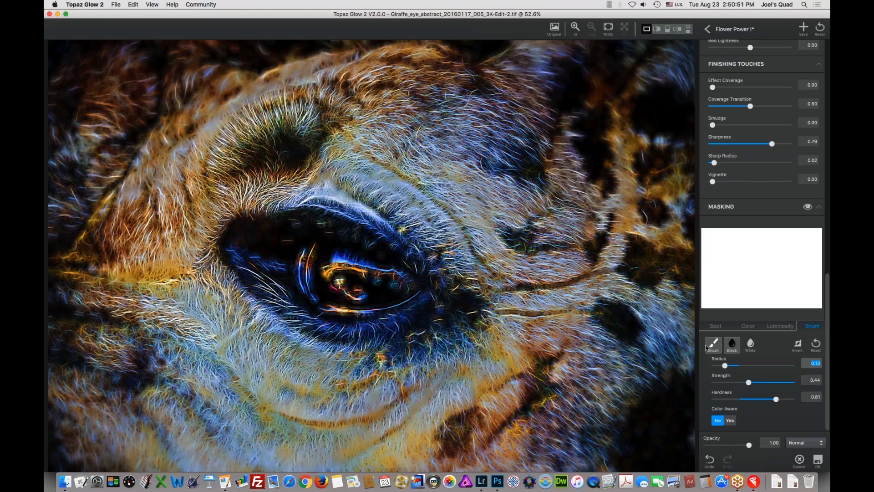
Step: Paint the mask over the giraffe's eyeball to remove the glow there, and apply the finished effect to the photo
mouse_move(342, 252)
left_mouse_down()
mouse_move(405, 259)
mouse_move(321, 239)
mouse_move(376, 243)
mouse_move(319, 230)
mouse_move(305, 231)
mouse_move(368, 246)
mouse_move(256, 235)
mouse_move(305, 235)
mouse_move(261, 240)
mouse_move(286, 273)
mouse_move(271, 261)
mouse_move(289, 293)
mouse_move(283, 300)
mouse_move(337, 329)
mouse_move(324, 318)
mouse_move(381, 327)
mouse_move(396, 325)
mouse_move(350, 316)
mouse_move(409, 316)
mouse_move(407, 271)
mouse_move(296, 261)
mouse_move(330, 264)
mouse_move(303, 257)
mouse_move(299, 311)
mouse_move(304, 271)
mouse_move(305, 301)
mouse_move(291, 267)
mouse_move(267, 256)
mouse_move(267, 296)
mouse_move(263, 248)
mouse_move(315, 210)
mouse_move(357, 222)
mouse_move(431, 273)
mouse_move(417, 314)
mouse_move(337, 320)
mouse_move(324, 308)
mouse_move(323, 279)
mouse_move(342, 322)
mouse_move(380, 325)
mouse_move(396, 278)
left_mouse_up()
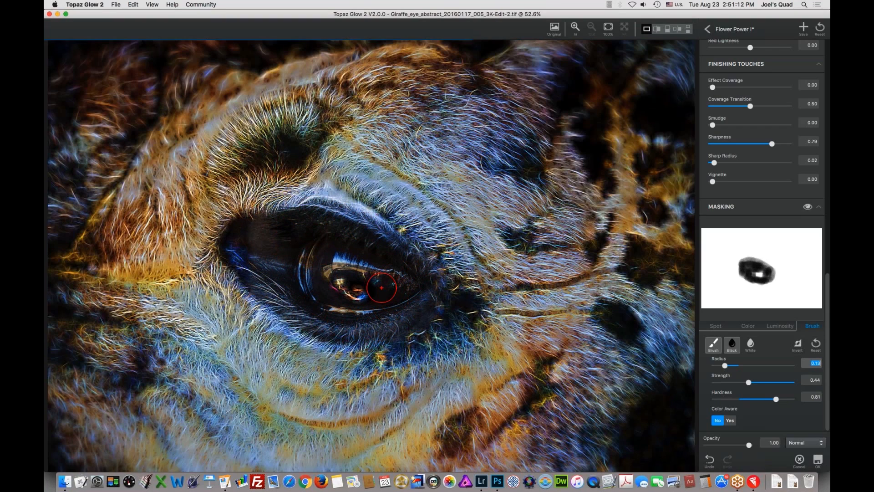
mouse_move(579, 30)
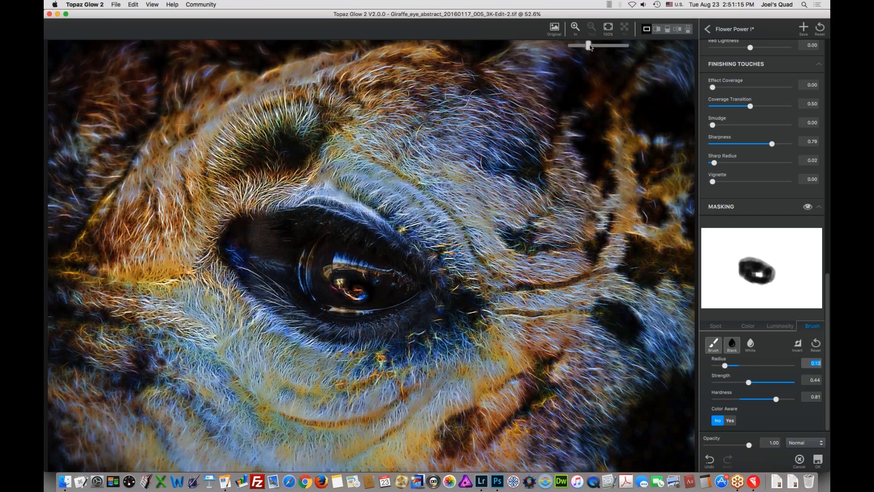
left_click_drag(589, 46, 612, 46)
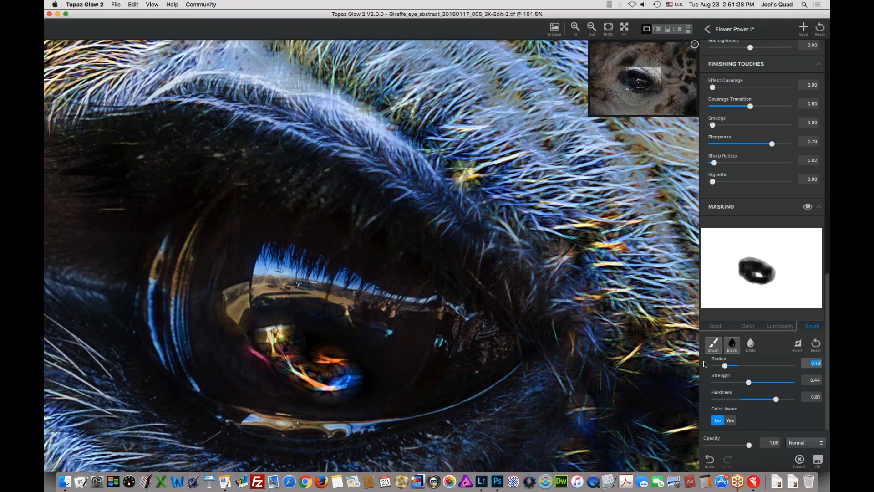
mouse_move(594, 44)
left_click_drag(610, 46, 611, 45)
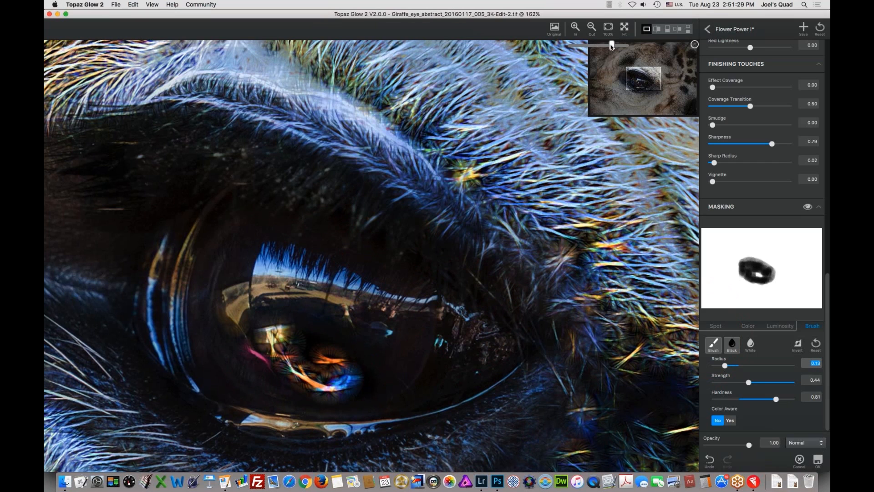
left_click_drag(611, 45, 570, 45)
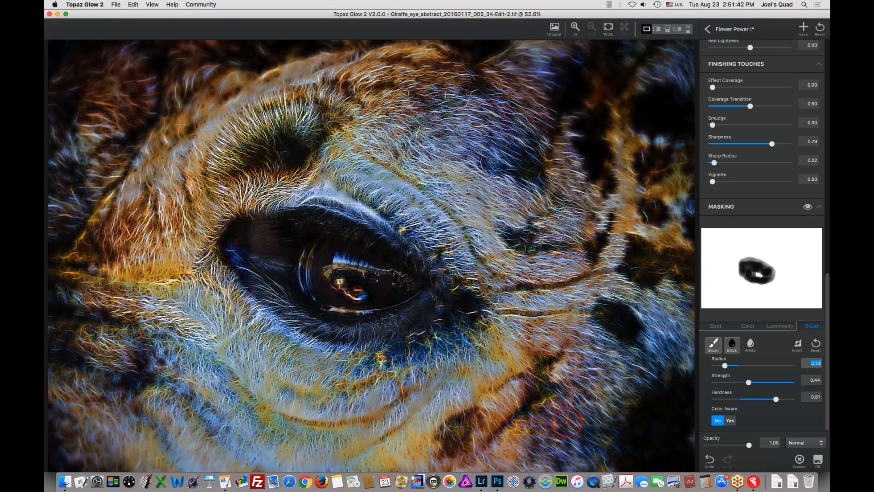
left_click(818, 461)
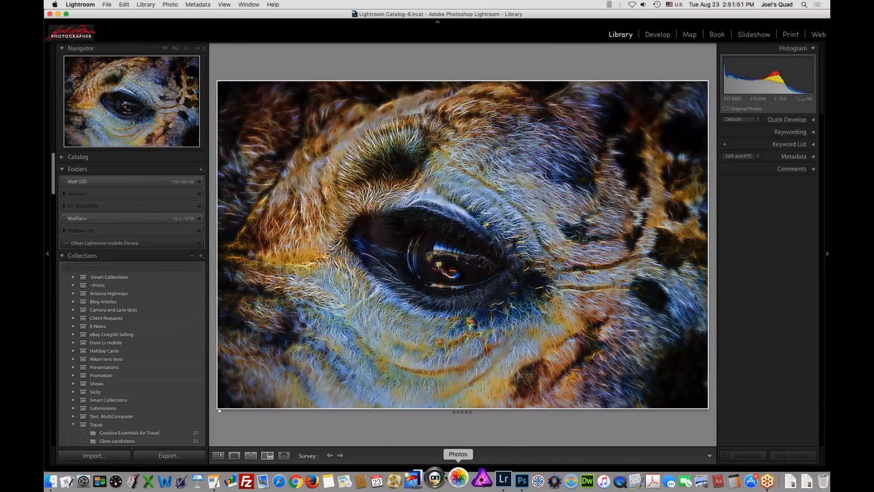
Step: Compare the glow version with the original giraffe eye photo in Lightroom's Survey view, with the interface blacked out
mouse_move(436, 470)
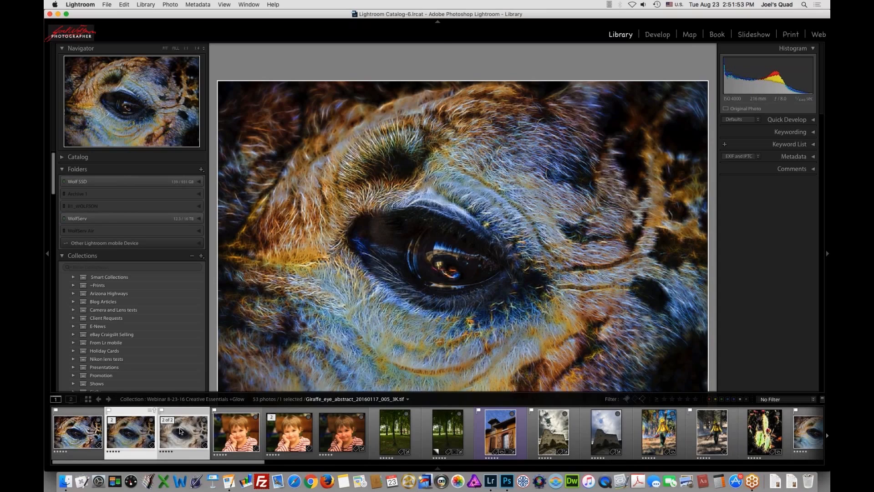
key("n")
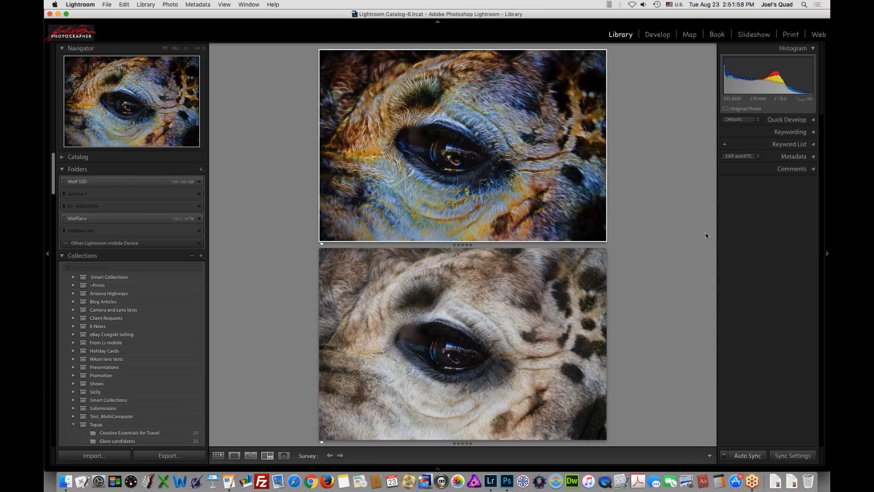
key("l")
key("l")
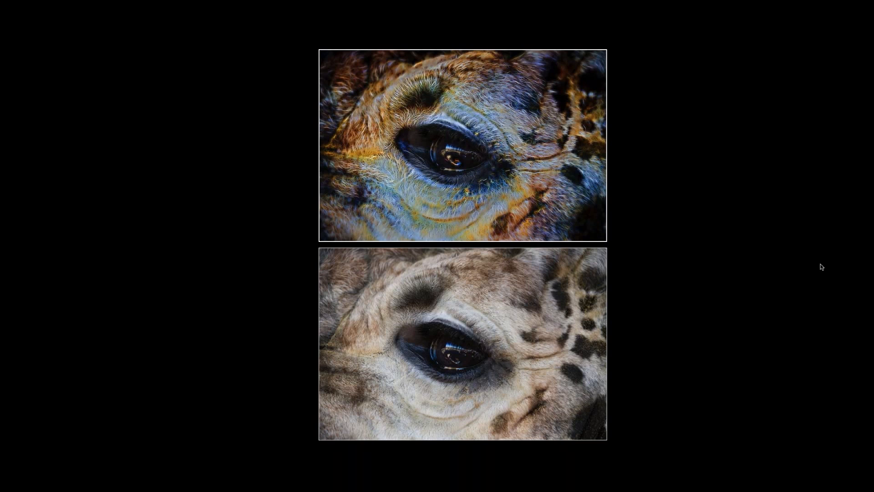
key("l")
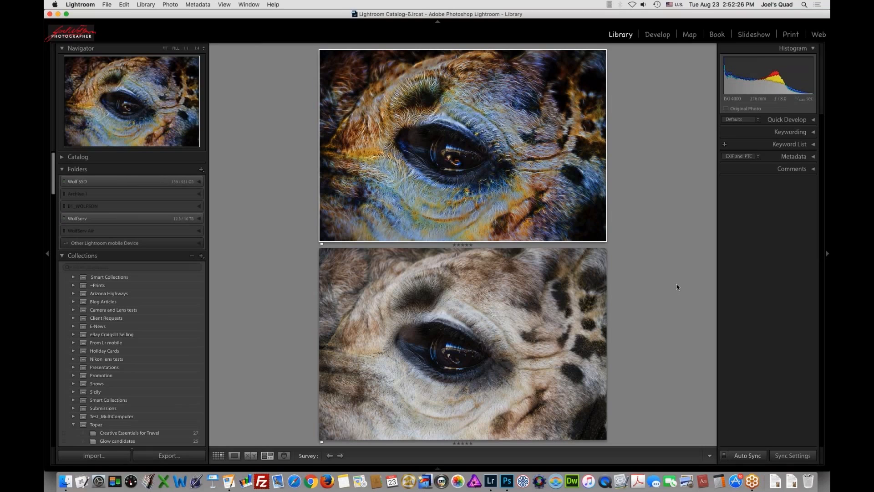